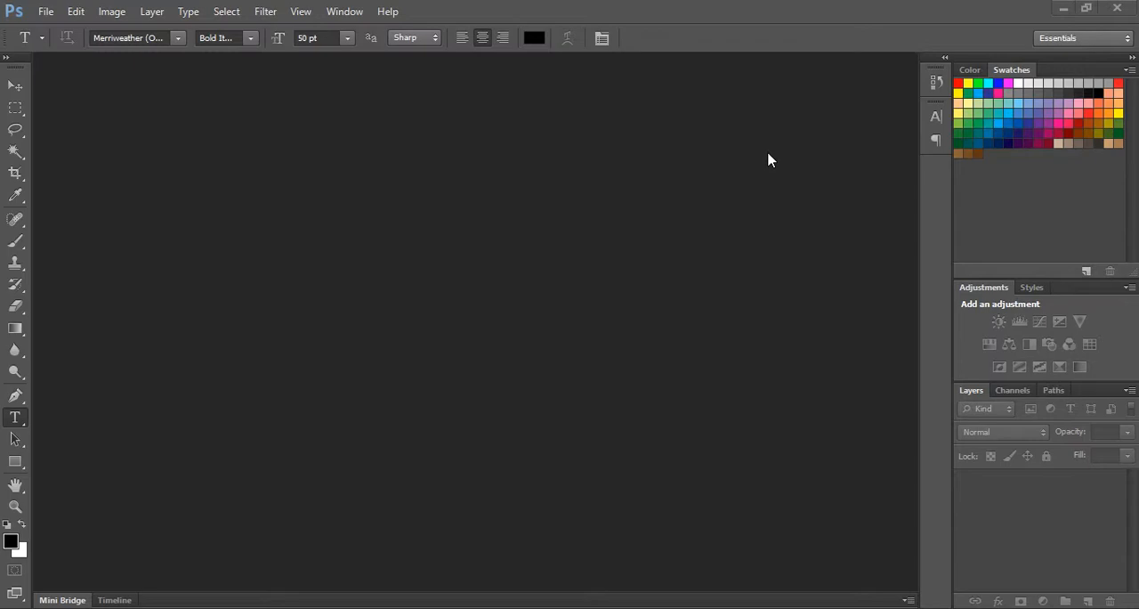
Open the ten photos from DSC_0493.JPG to DSC_0504.JPG in the star_video folder.
key("alt+Tab")
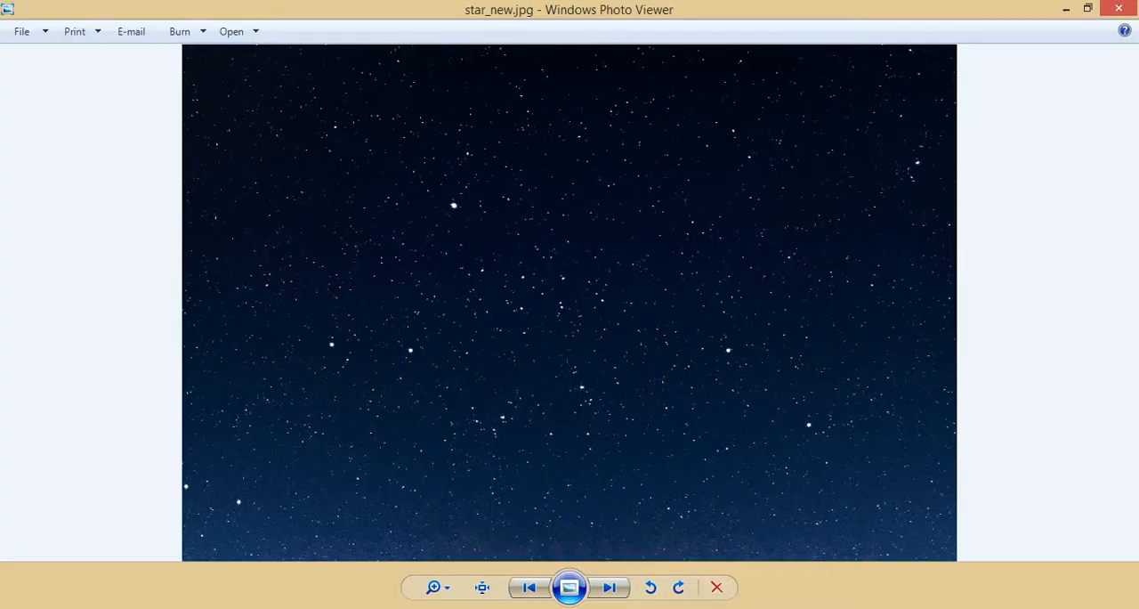
key("alt+Tab")
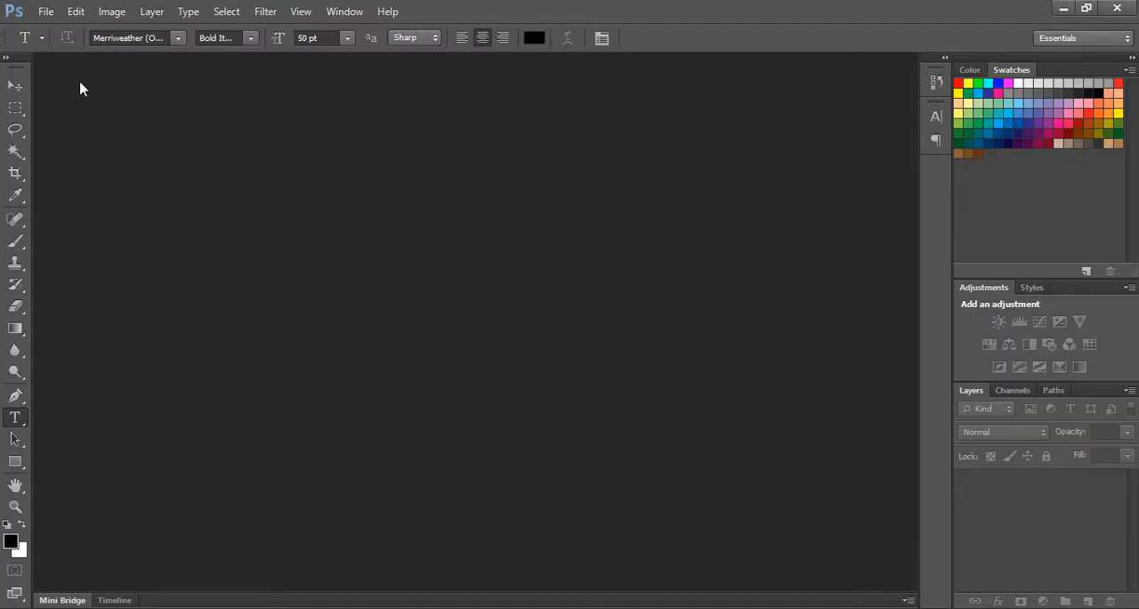
left_click(45, 11)
left_click(71, 46)
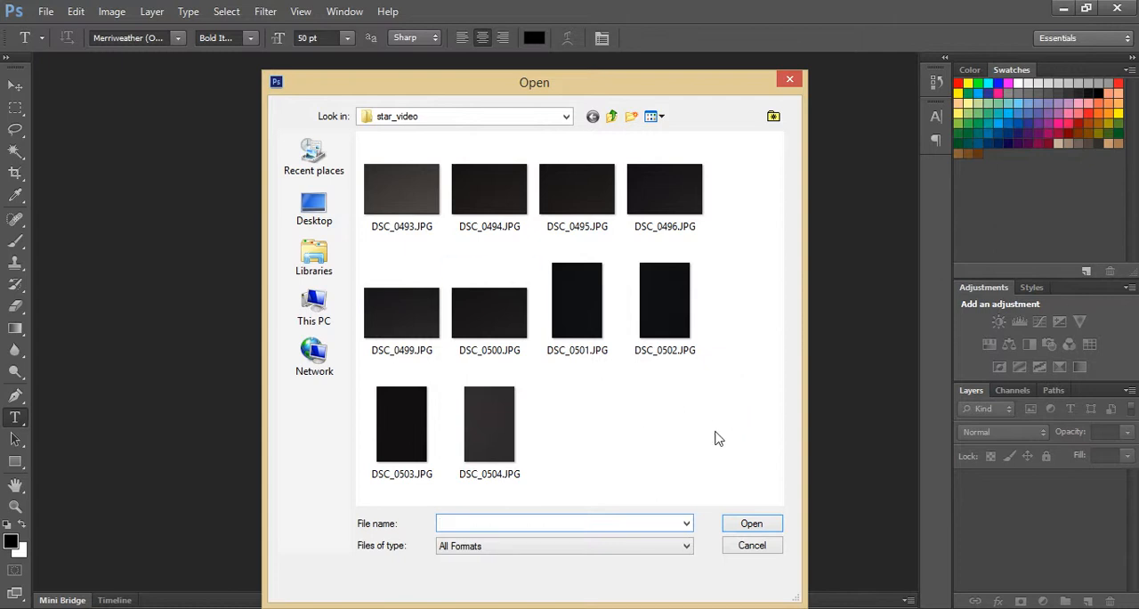
left_click_drag(748, 441, 347, 143)
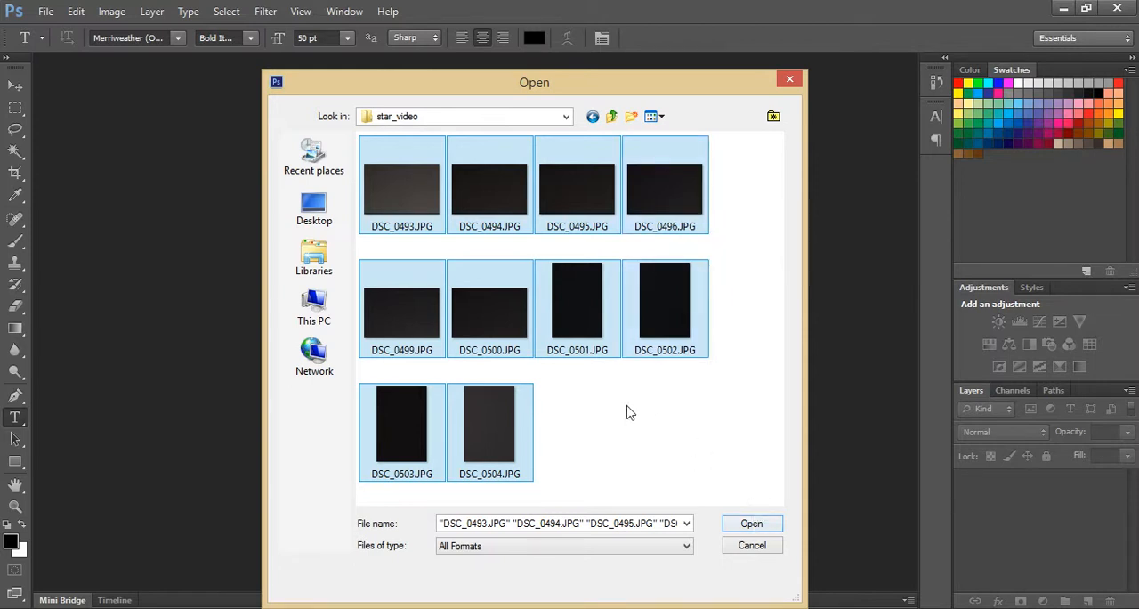
left_click(752, 525)
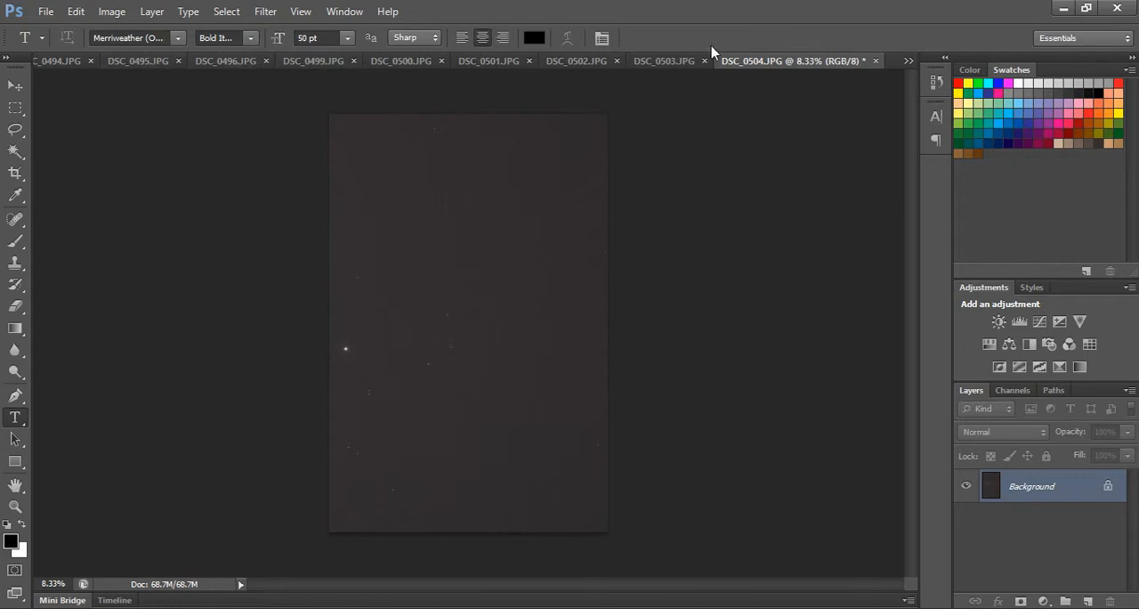
Undock DSC_0495.JPG into a floating window over the DSC_0494.JPG document.
left_click(44, 62)
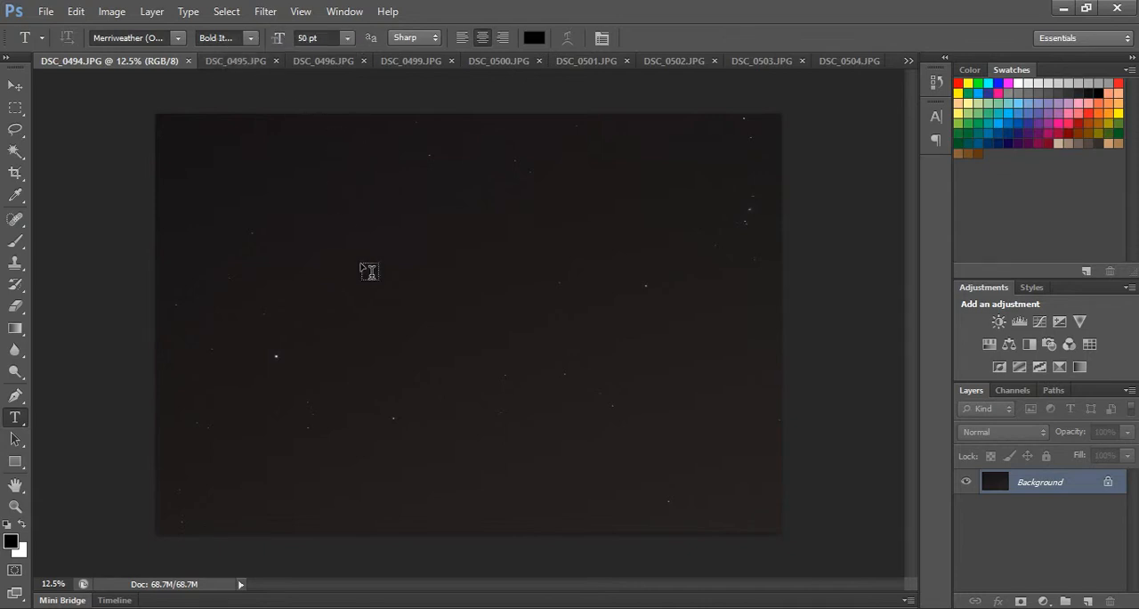
left_click(233, 62)
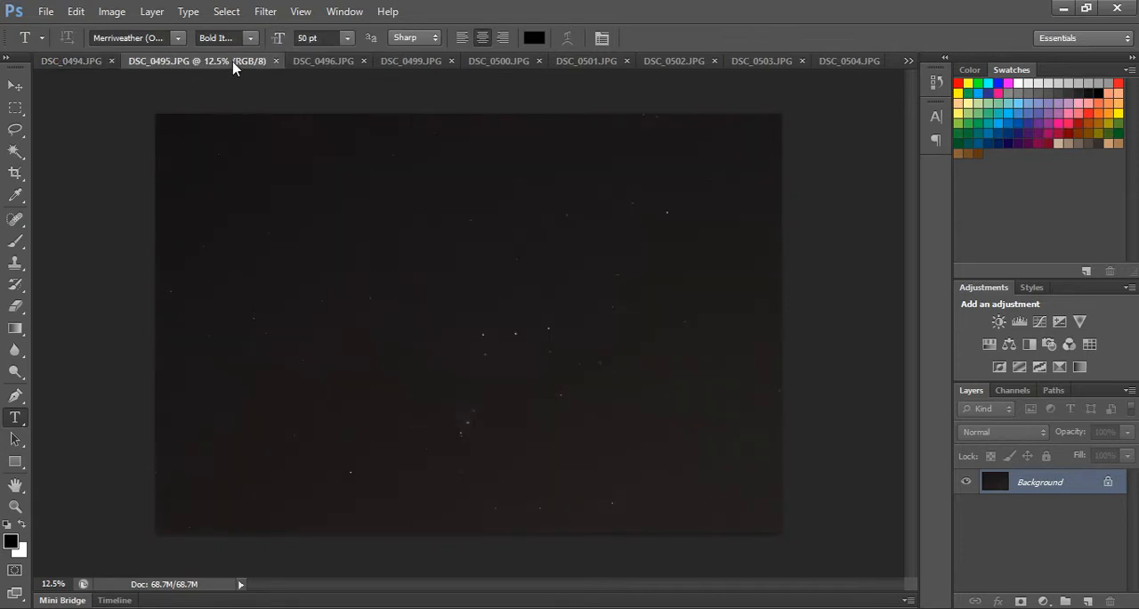
left_click_drag(233, 68, 252, 120)
left_click_drag(415, 119, 252, 127)
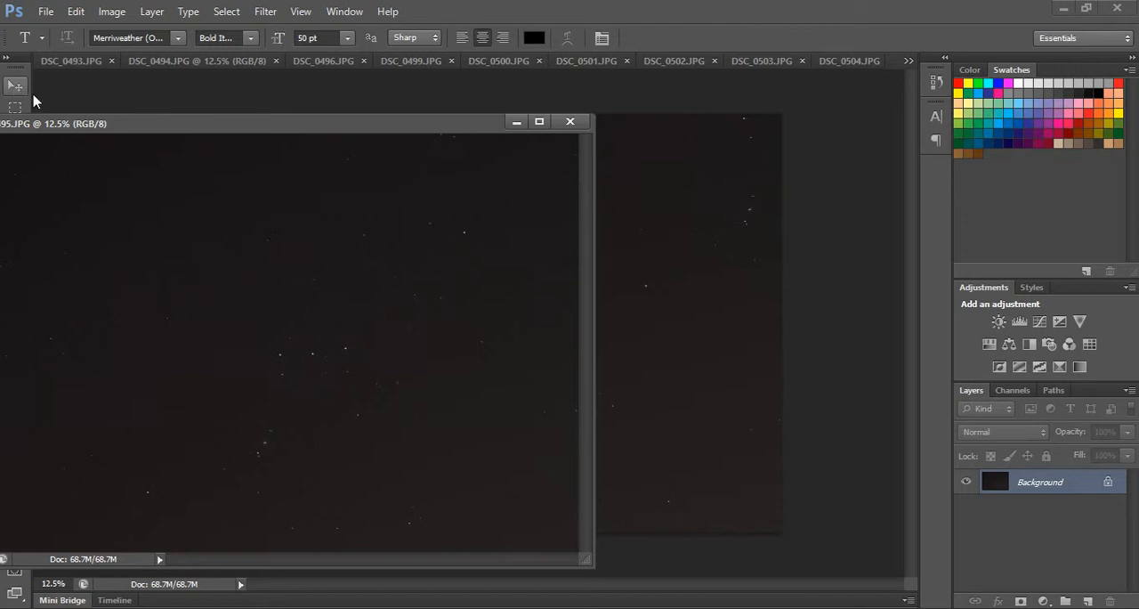
left_click_drag(89, 127, 243, 130)
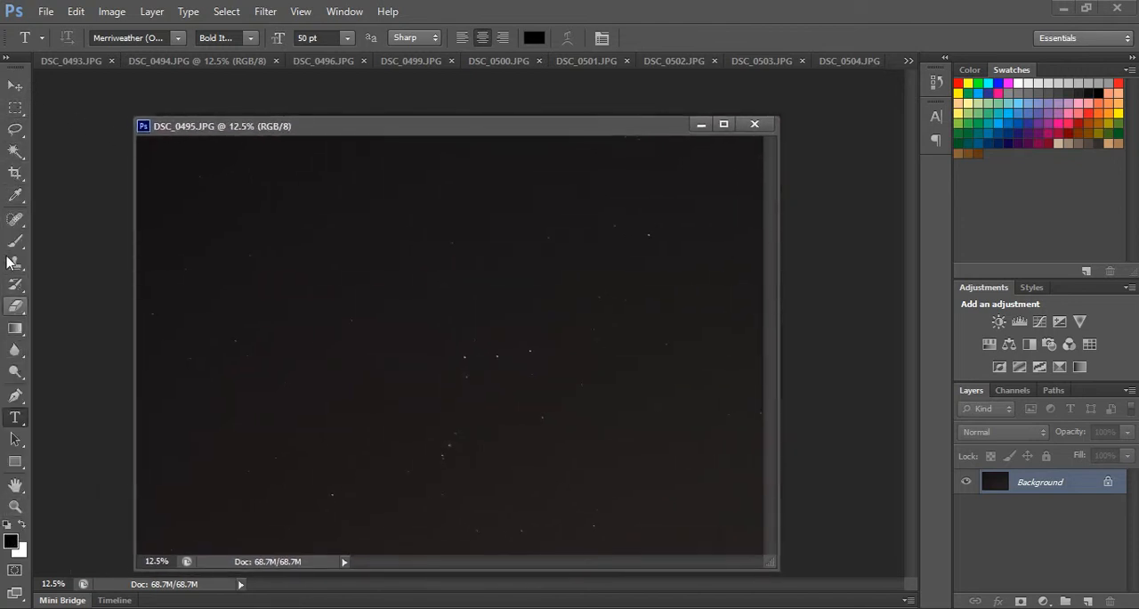
Copy the DSC_0495.JPG photo into DSC_0494.JPG with the Move tool, close its source window and align the new layer with the canvas.
left_click(15, 89)
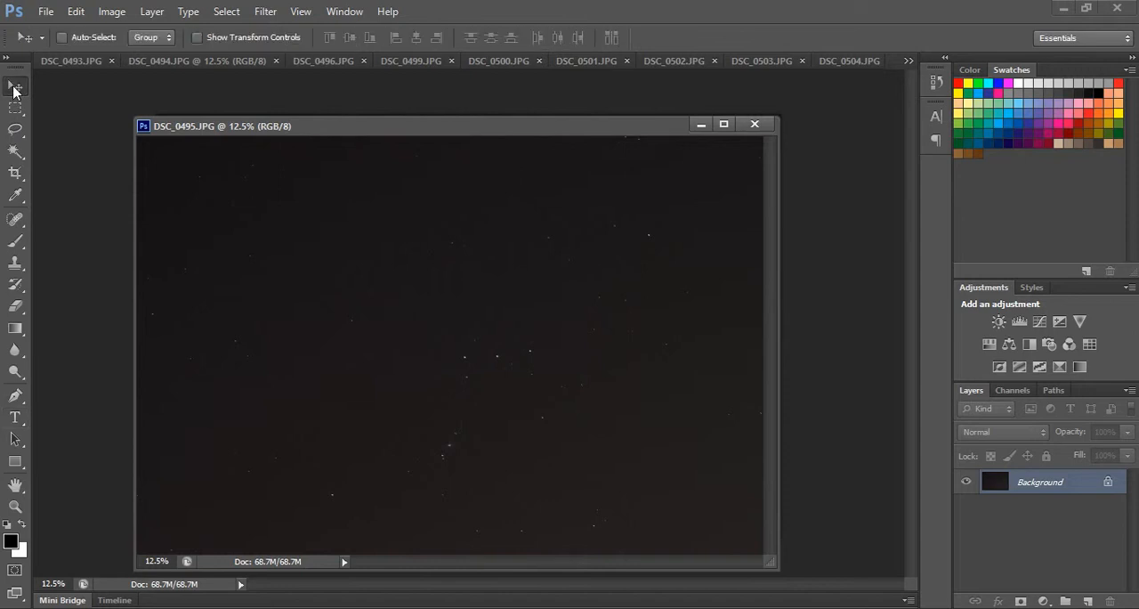
left_click_drag(648, 133, 392, 135)
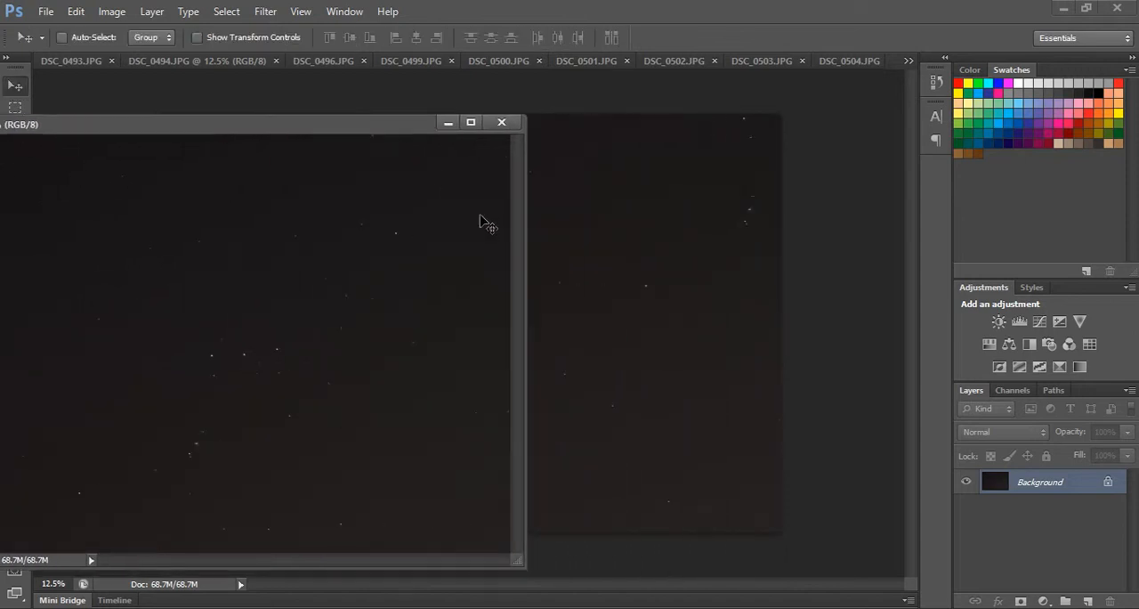
left_click_drag(481, 217, 586, 230)
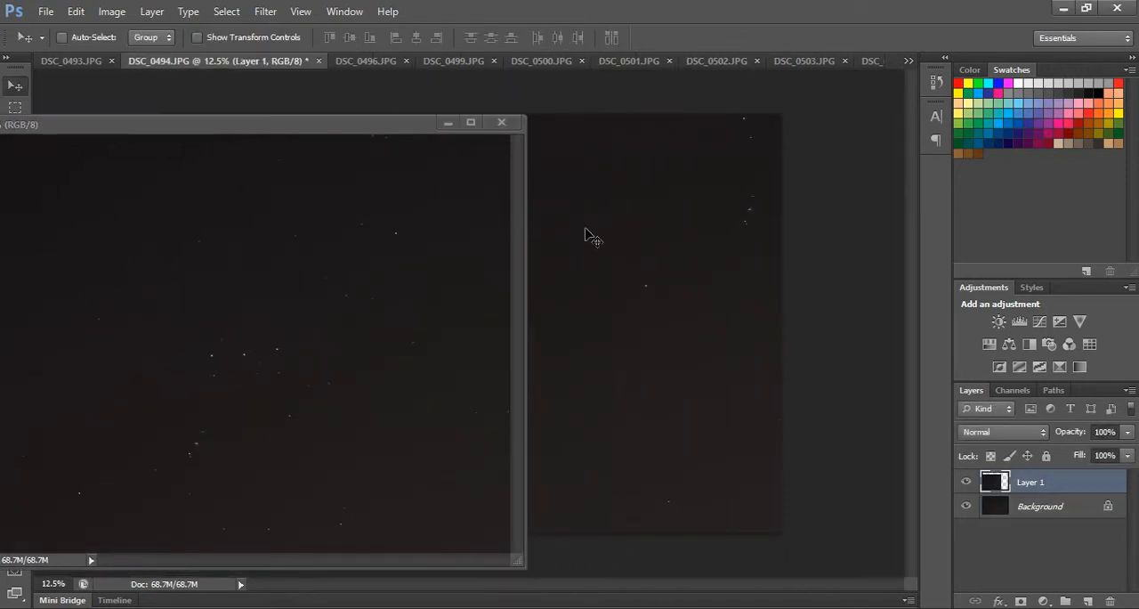
left_click(502, 124)
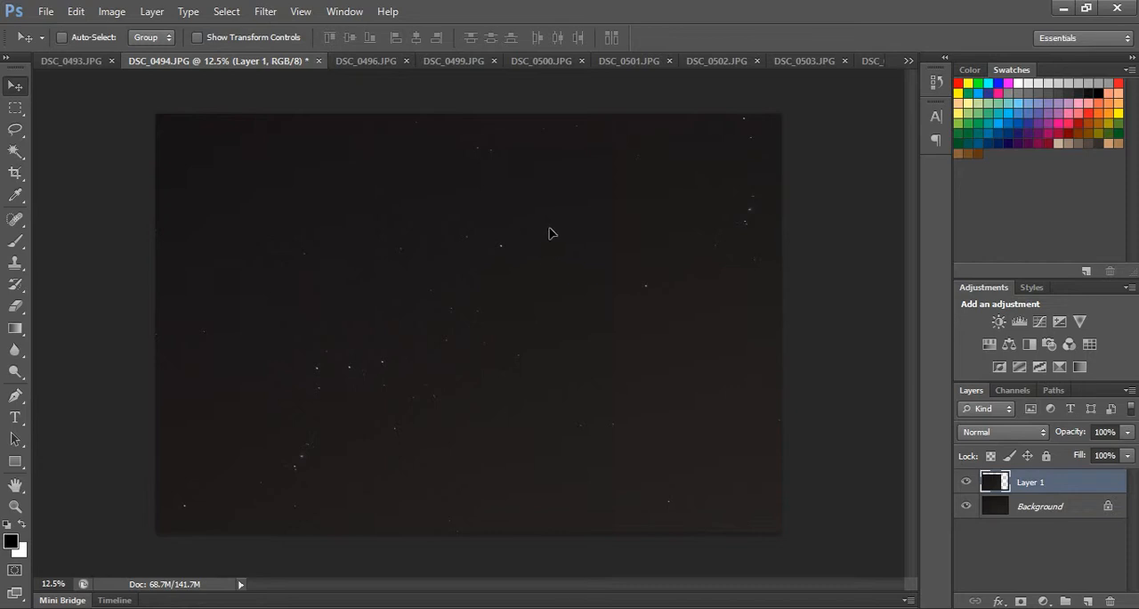
left_click_drag(550, 232, 710, 199)
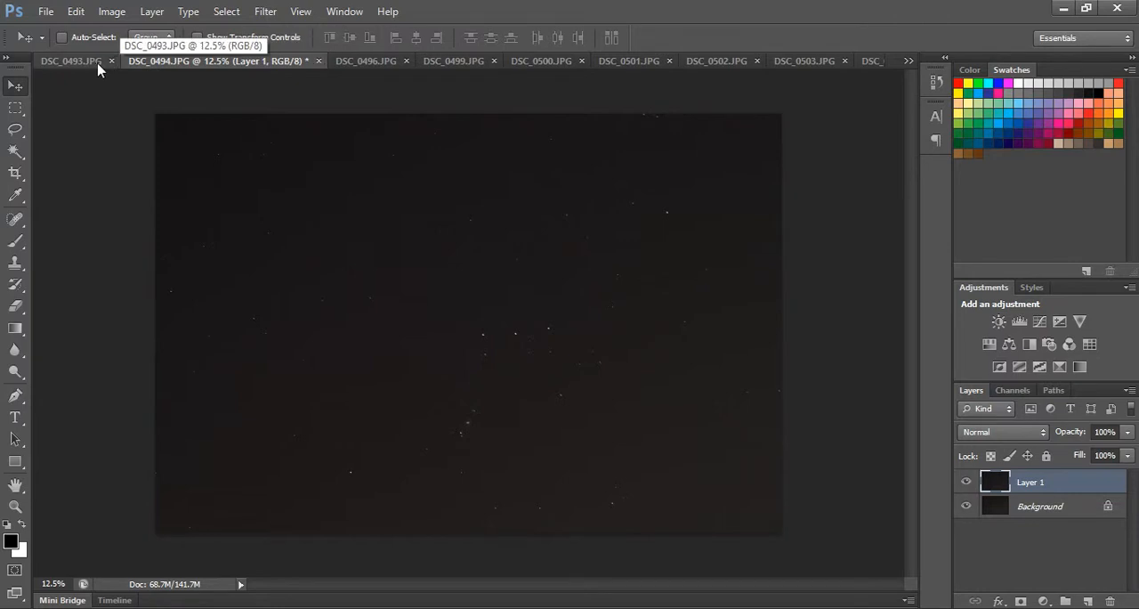
Undock DSC_0496.JPG, copy its photo into DSC_0494.JPG as a new layer and close the source window.
left_click_drag(360, 64, 308, 94)
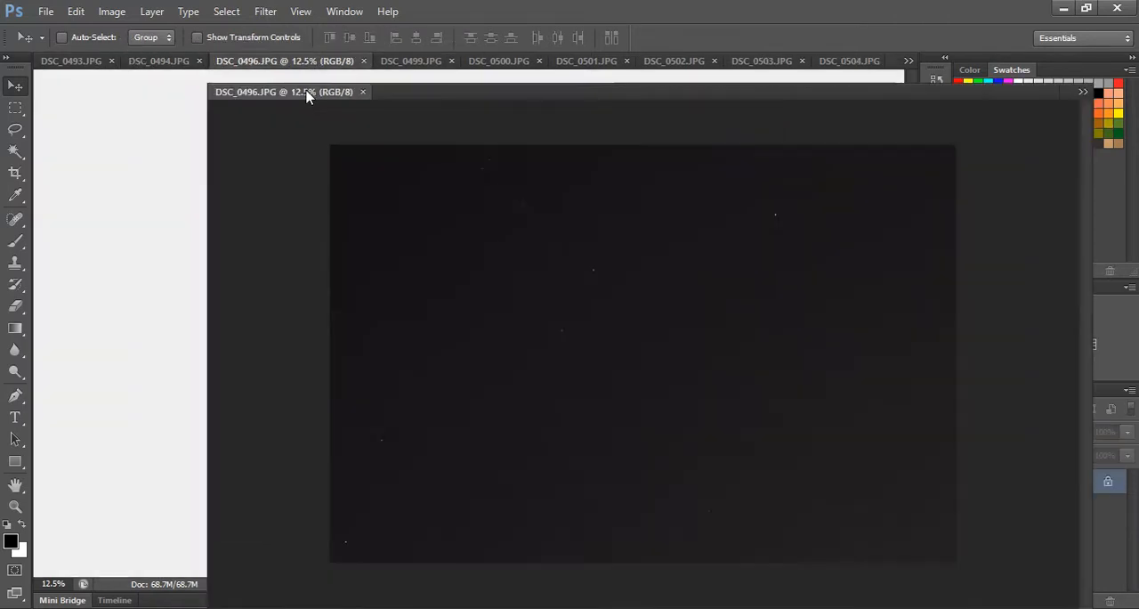
left_click_drag(454, 94, 145, 131)
left_click_drag(234, 166, 641, 193)
left_click(516, 126)
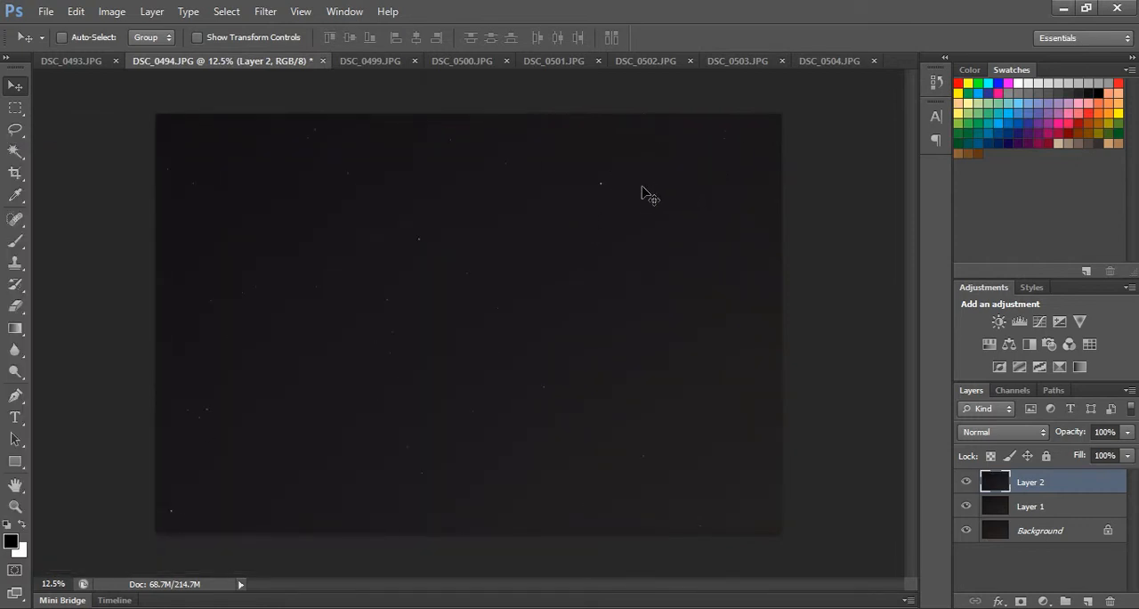
Copy the DSC_0499.JPG photo into DSC_0494.JPG as a new layer, close its source and align the layer with the canvas.
left_click(376, 62)
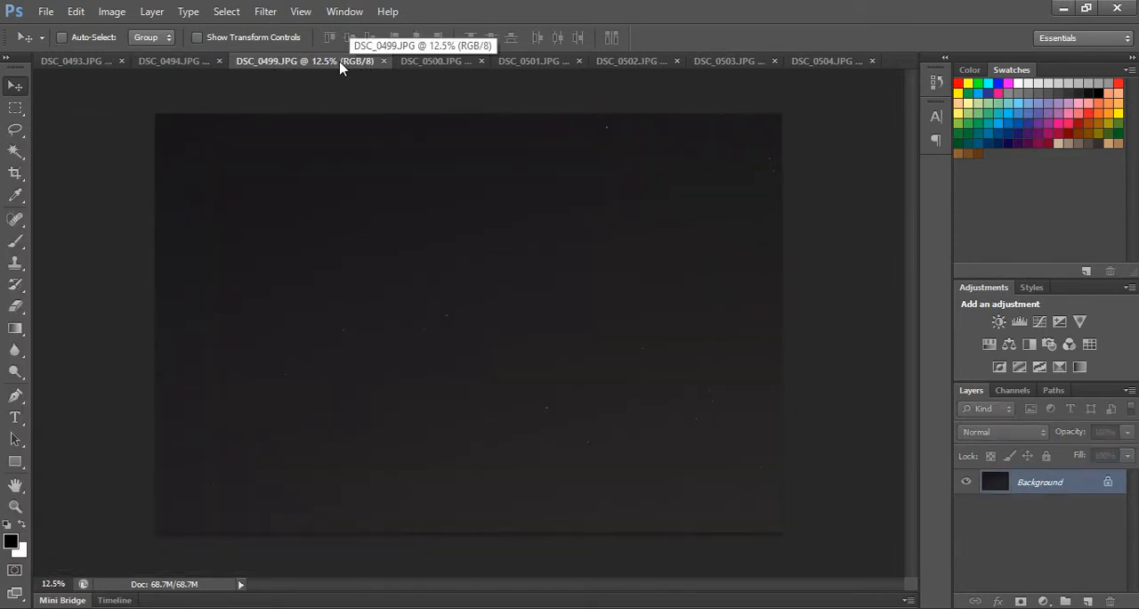
left_click(184, 64)
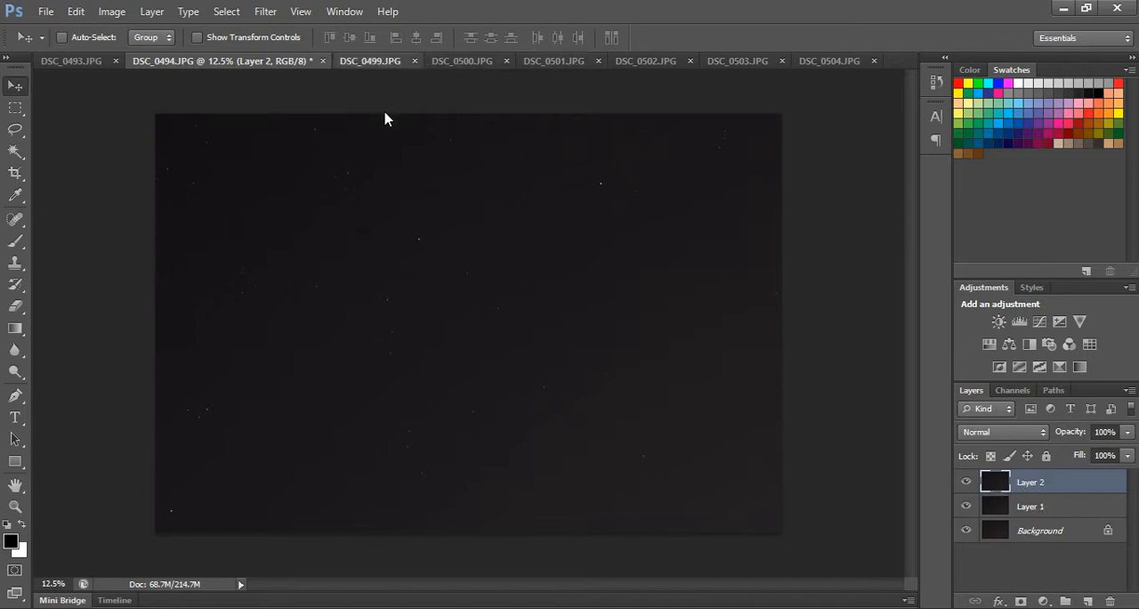
left_click_drag(377, 60, 385, 113)
left_click_drag(404, 162, 289, 176)
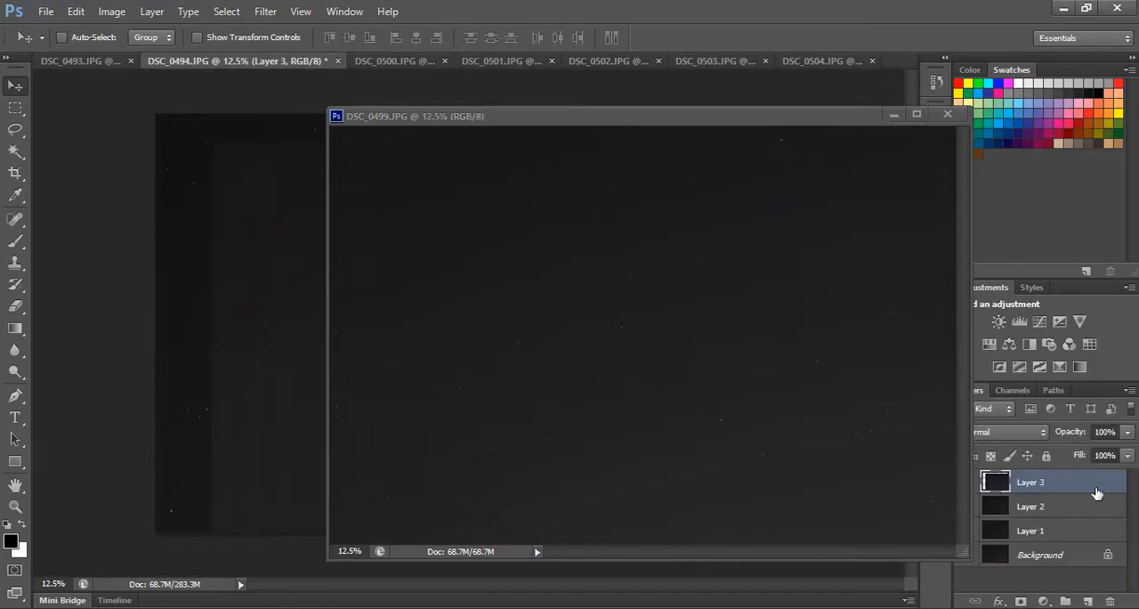
left_click(946, 114)
left_click_drag(547, 303, 491, 272)
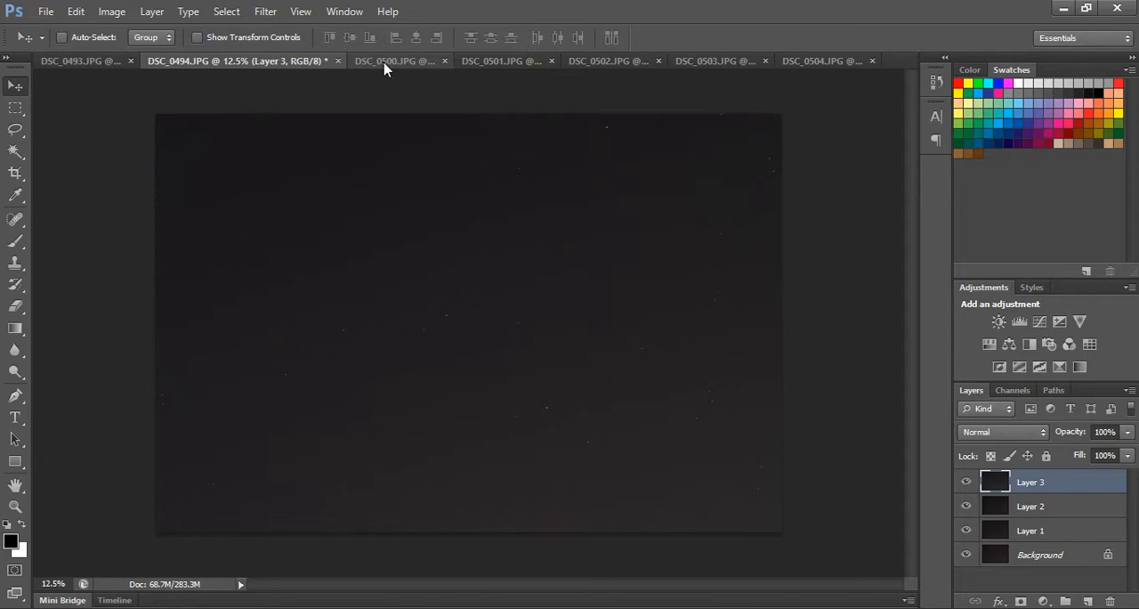
Copy the DSC_0500.JPG photo into DSC_0494.JPG as a new layer, close its source and align the layer with the canvas.
left_click_drag(386, 64, 389, 95)
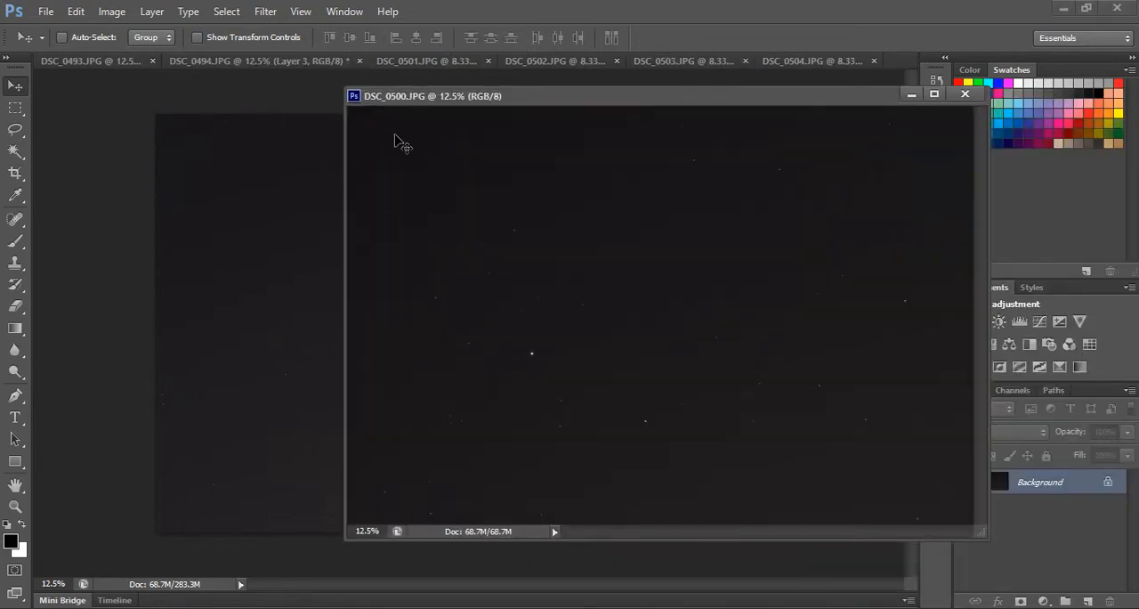
left_click_drag(394, 140, 261, 178)
left_click(965, 93)
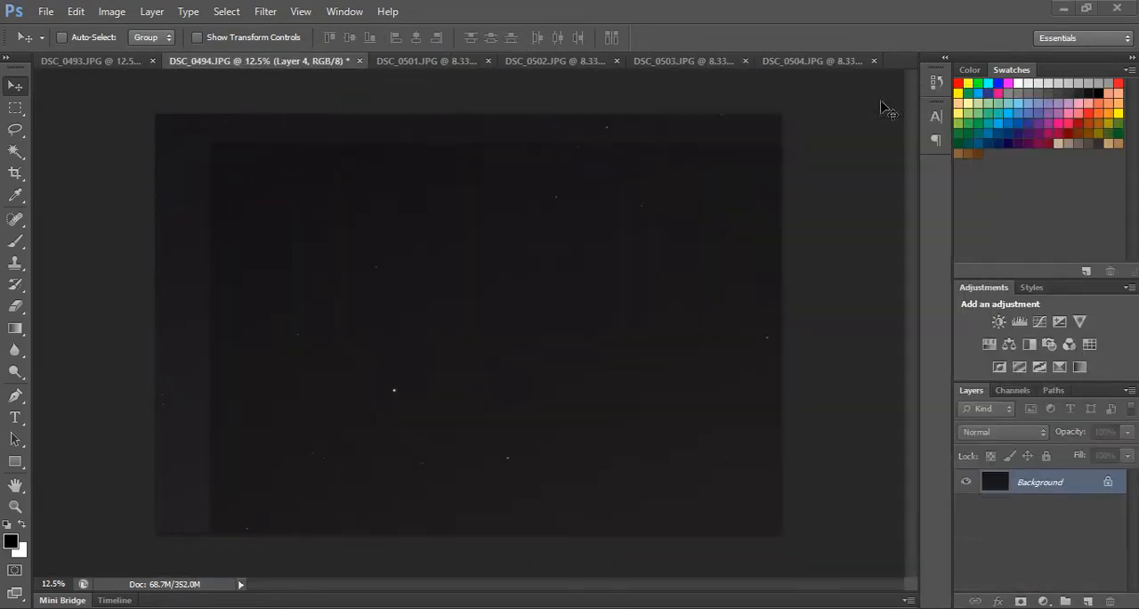
left_click_drag(476, 182, 460, 177)
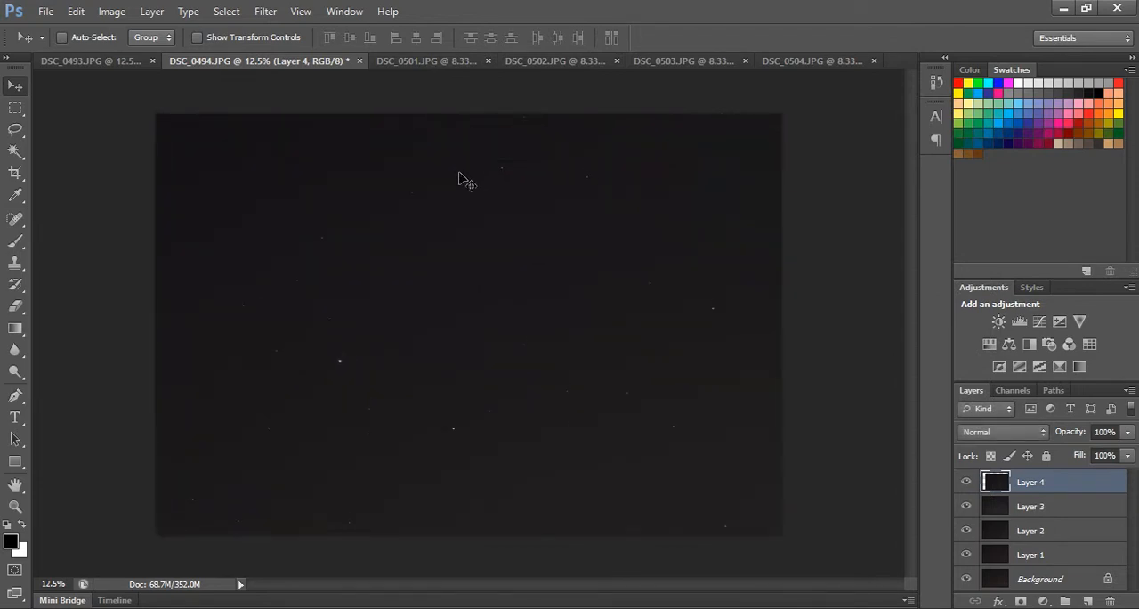
Undock the portrait photo DSC_0501.JPG, copy it into DSC_0494.JPG as a new layer and close the source window.
left_click_drag(419, 64, 425, 117)
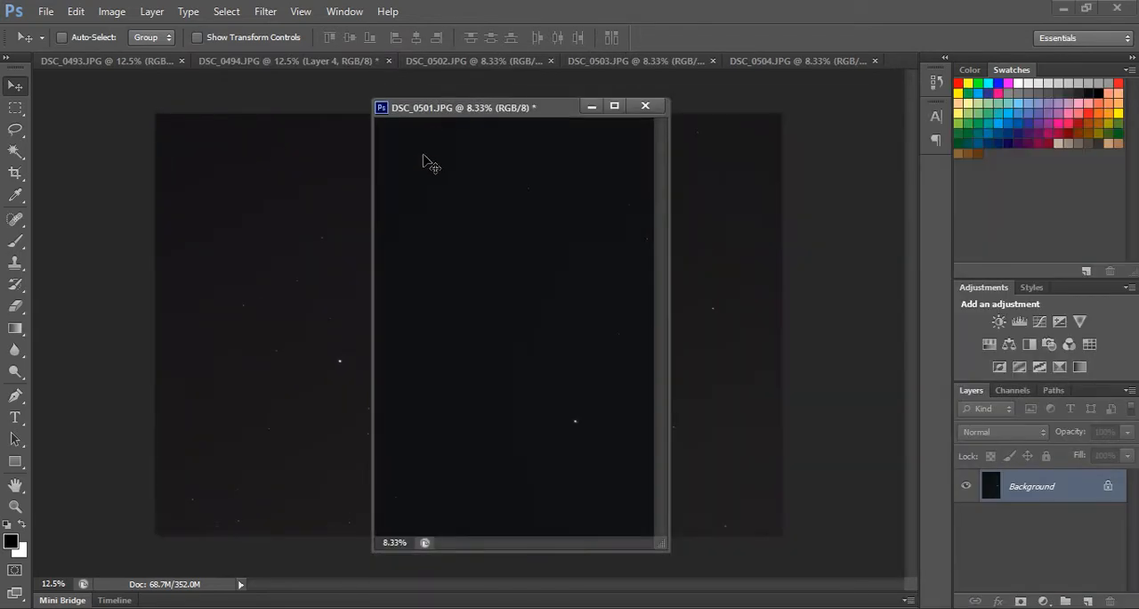
left_click_drag(427, 168, 335, 168)
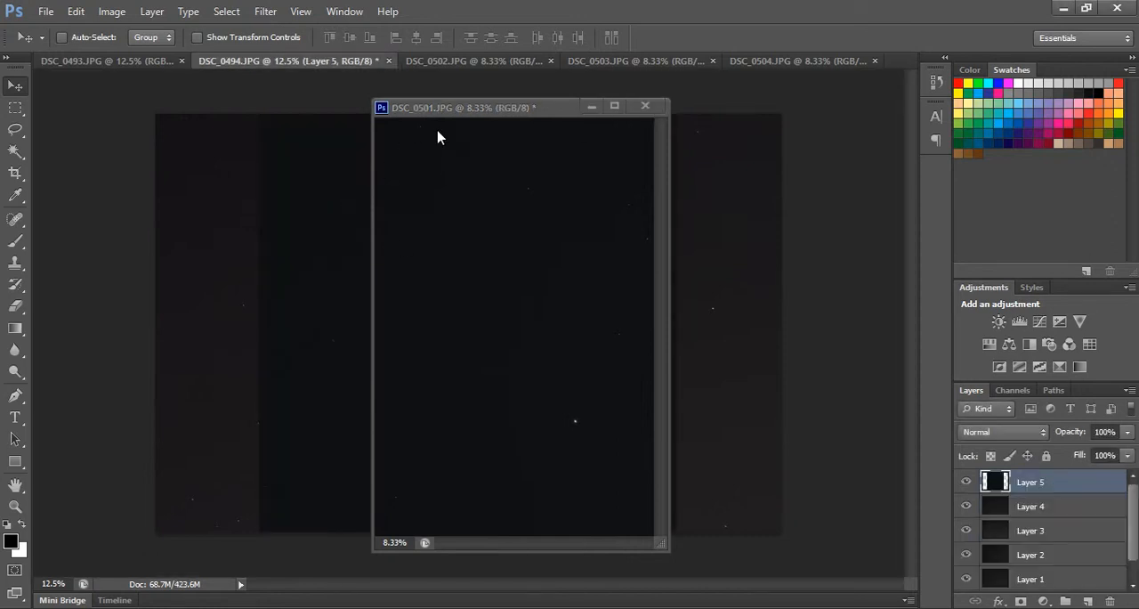
left_click(646, 108)
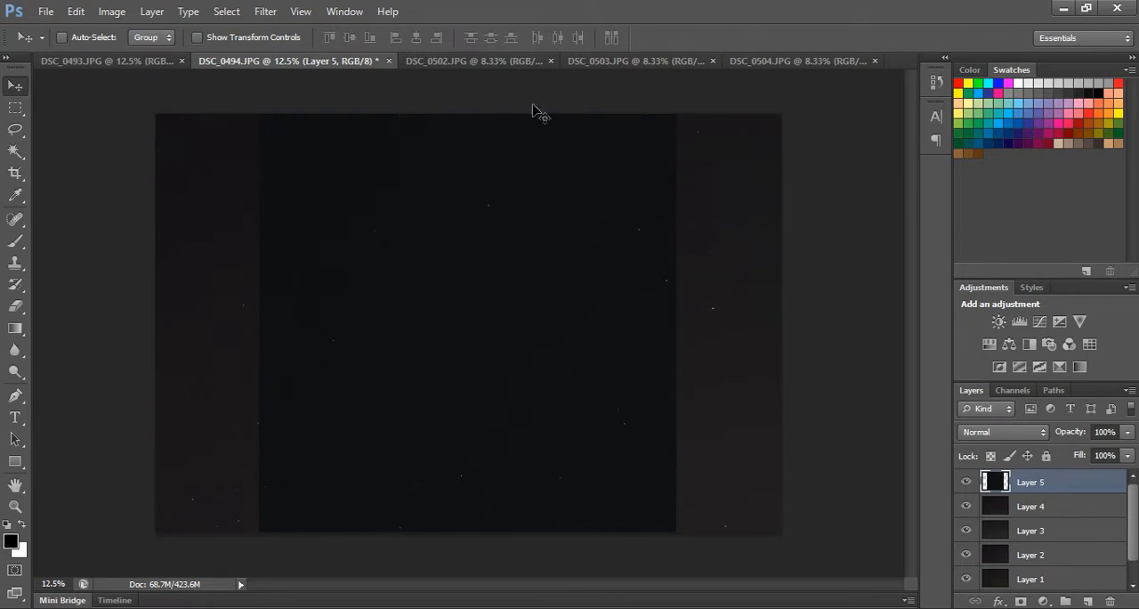
Undock the portrait photo DSC_0502.JPG, copy it into DSC_0494.JPG as a new layer and close the source window.
left_click(490, 62)
left_click_drag(485, 64, 491, 100)
left_click_drag(482, 185, 328, 212)
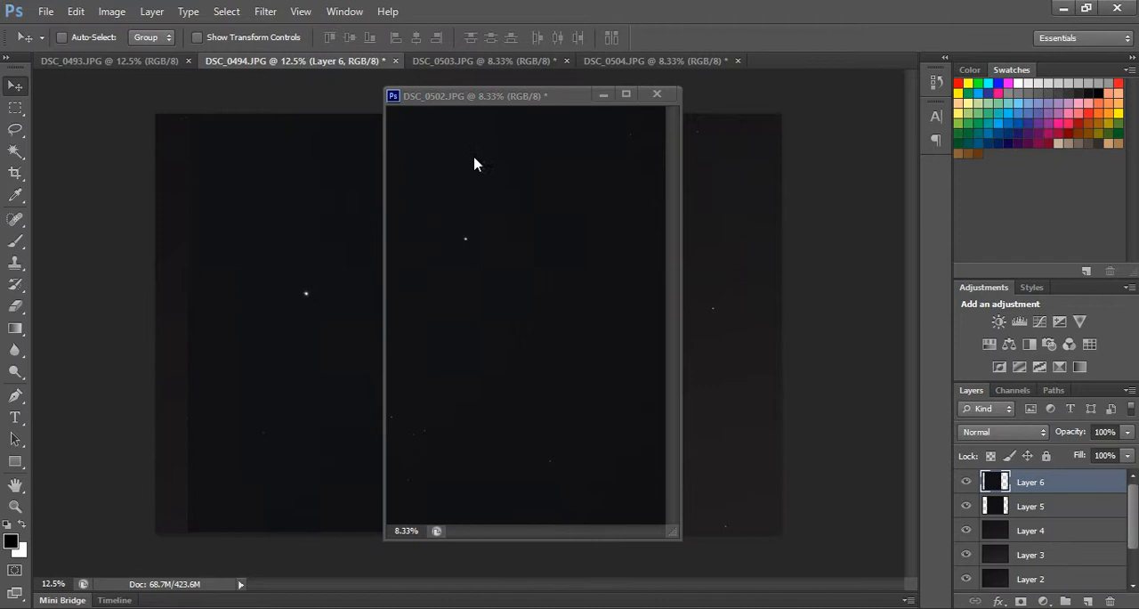
left_click(656, 95)
Undock the portrait photo DSC_0503.JPG, copy it into DSC_0494.JPG as a new layer and close the source window.
left_click(512, 67)
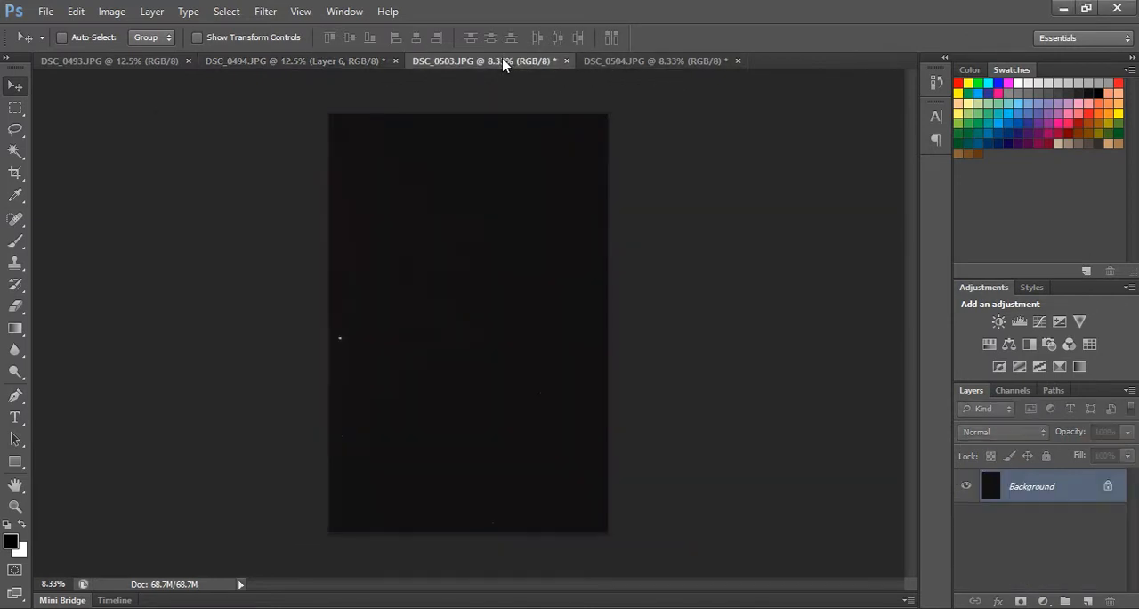
left_click_drag(510, 64, 508, 119)
left_click_drag(514, 178, 409, 215)
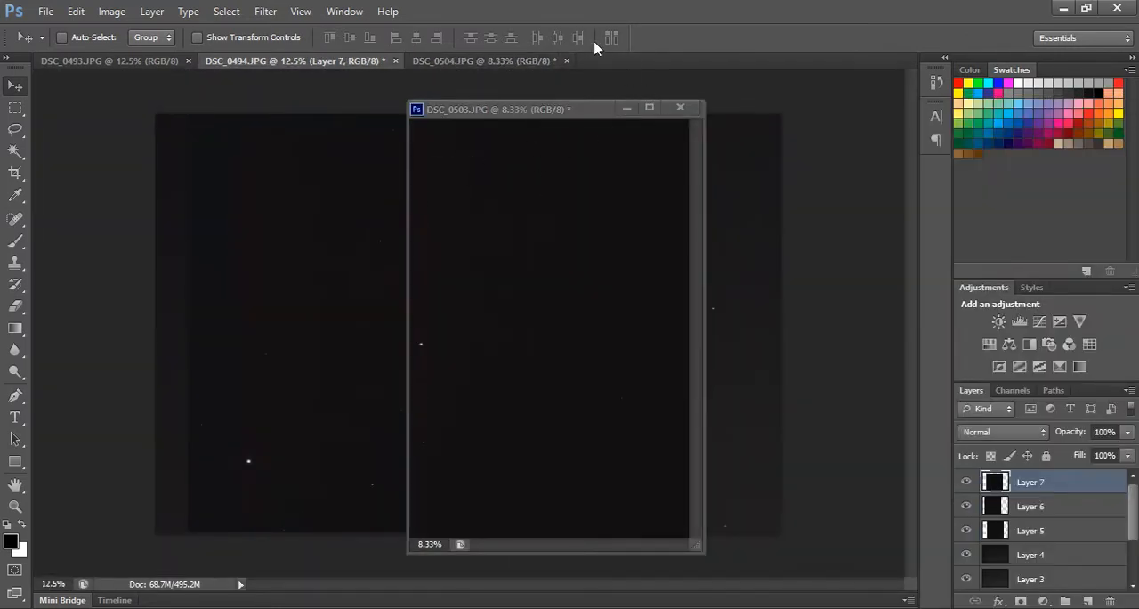
left_click(681, 107)
Undock the portrait photo DSC_0504.JPG, copy it into DSC_0494.JPG as a new layer and close the source window.
left_click(482, 60)
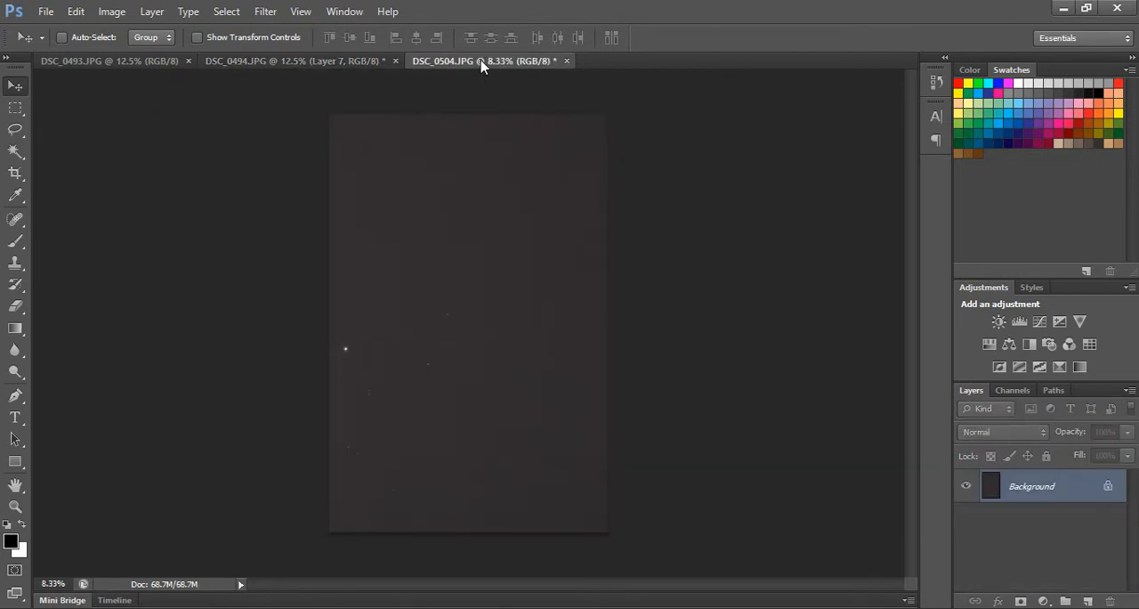
left_click_drag(481, 60, 487, 96)
left_click_drag(489, 204, 346, 227)
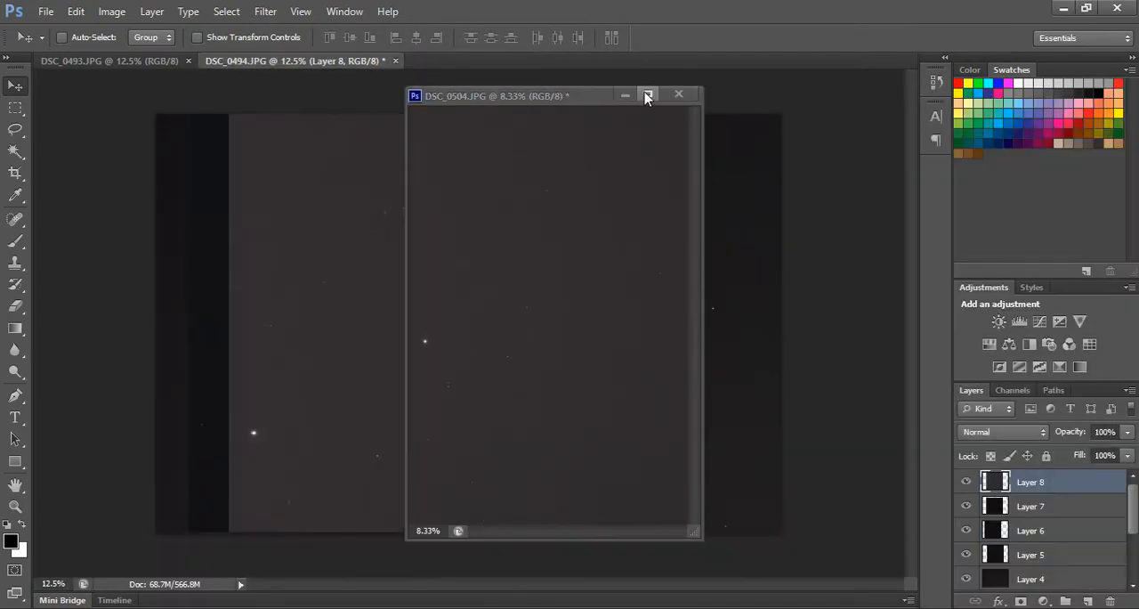
left_click(647, 96)
Copy the DSC_0493.JPG photo into DSC_0494.JPG as the top layer, close its source and align the layer with the canvas.
left_click(93, 64)
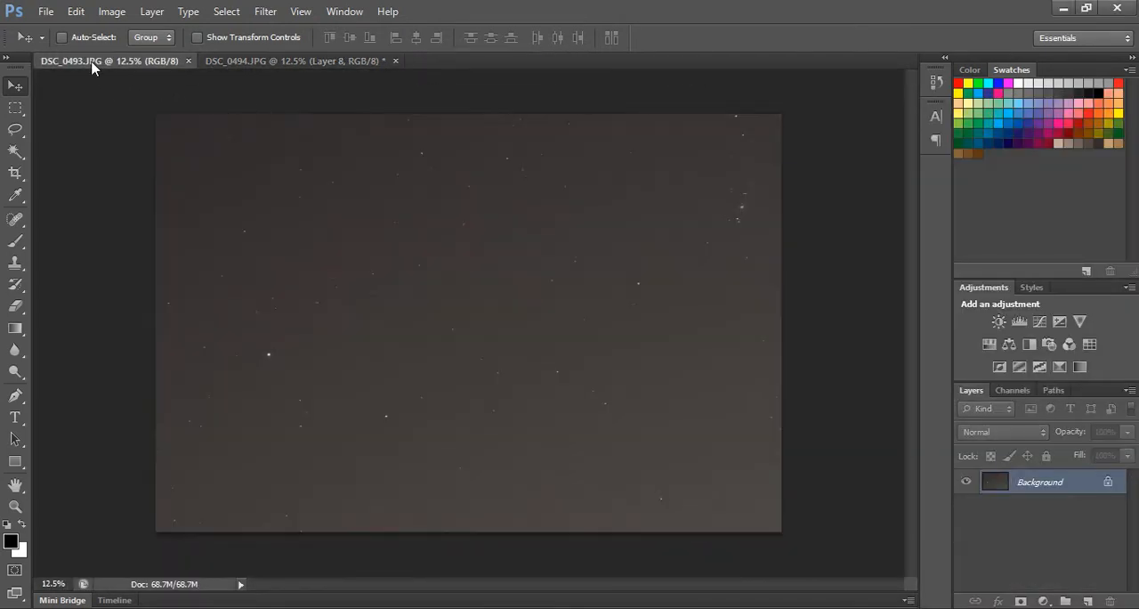
left_click_drag(92, 64, 93, 98)
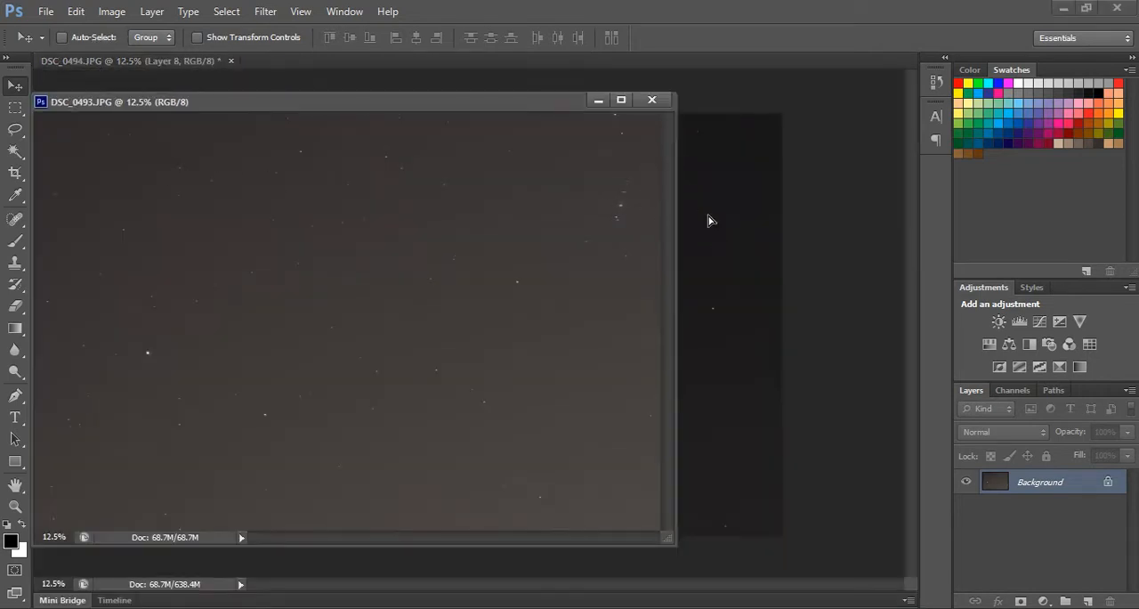
left_click_drag(709, 221, 709, 221)
left_click(652, 101)
mouse_move(596, 219)
left_mouse_down()
mouse_move(620, 219)
mouse_move(610, 204)
mouse_move(617, 237)
mouse_move(612, 208)
left_mouse_up()
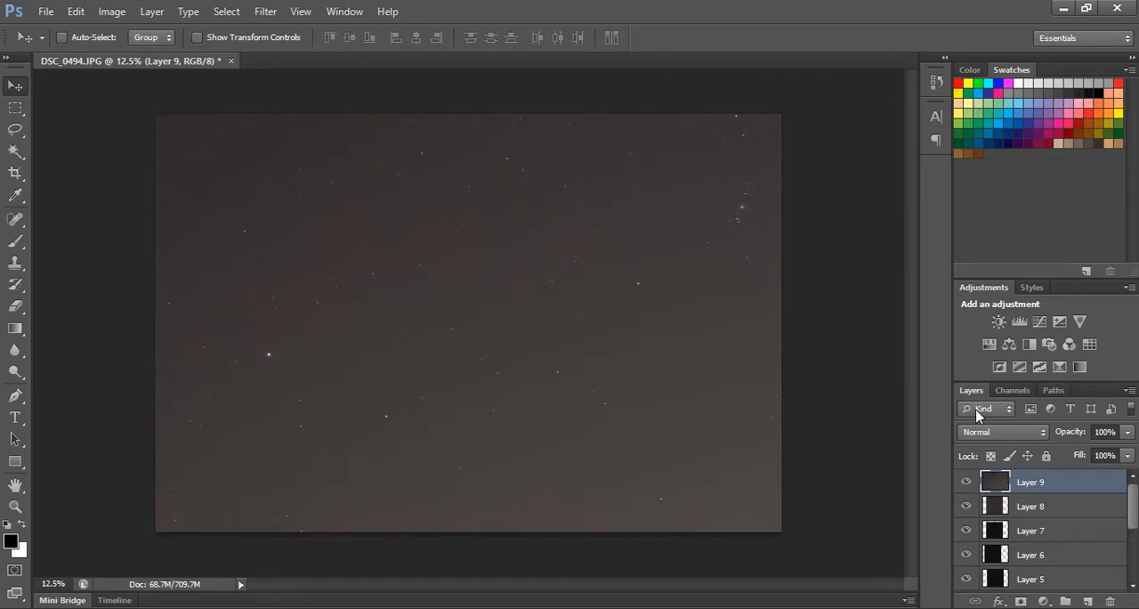
scroll(1072, 511, "down", 5)
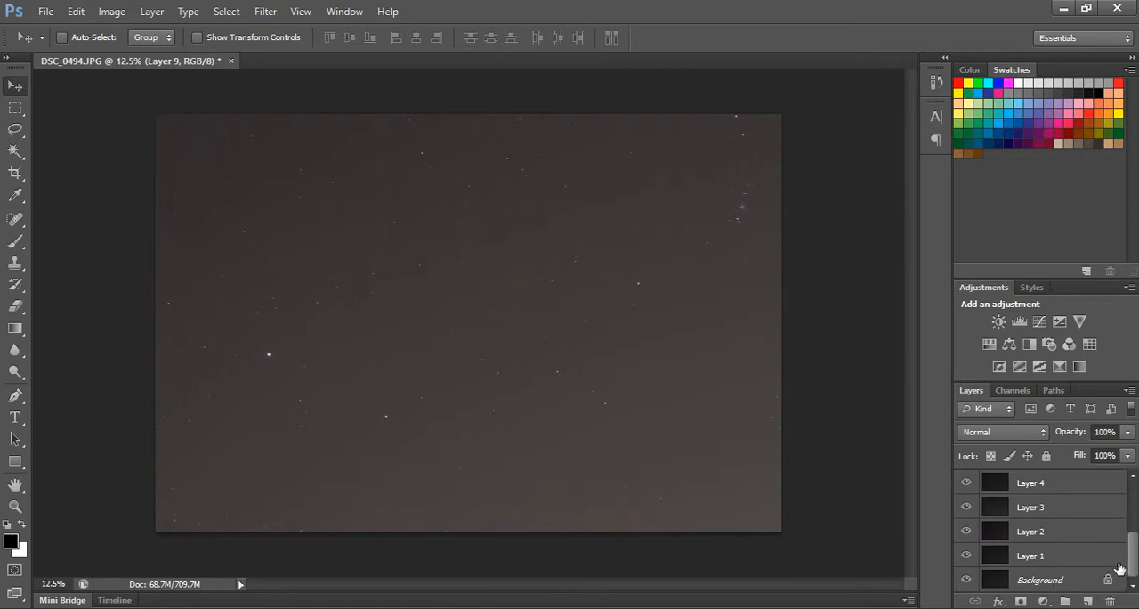
Convert the locked Background into a regular layer named Layer 0, then select Layer 1 above it.
left_click_drag(1136, 567, 1135, 520)
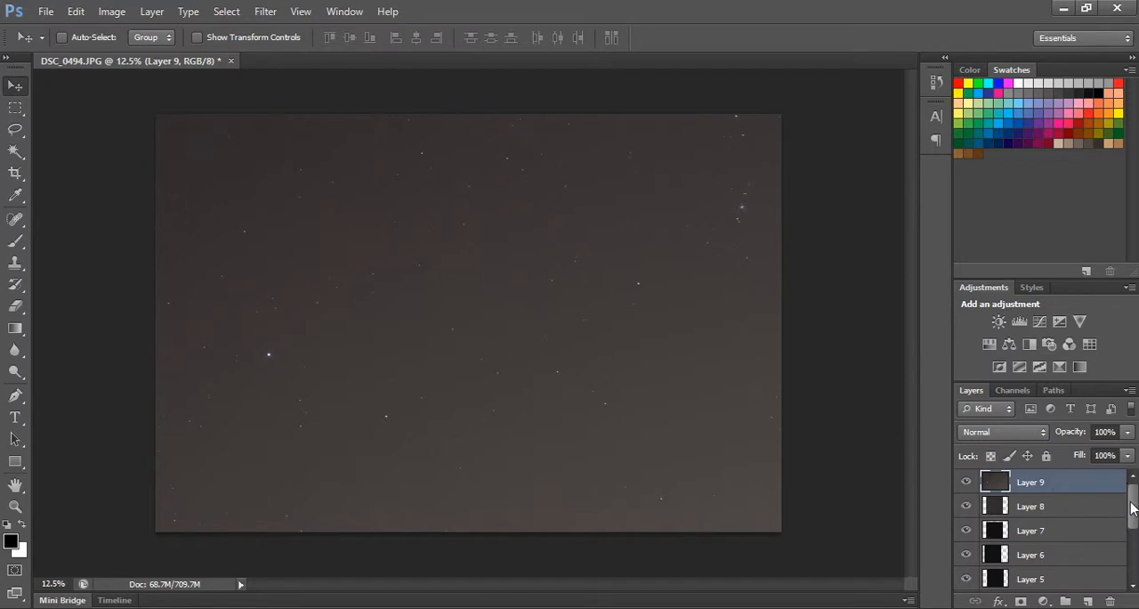
left_click_drag(1131, 508, 1133, 548)
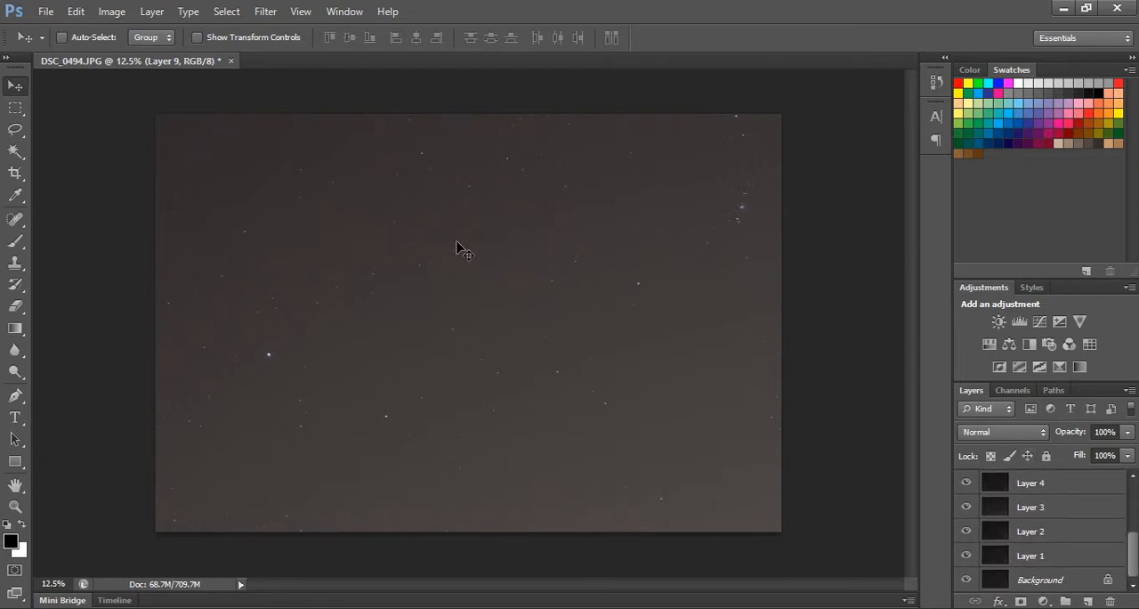
double_click(1110, 586)
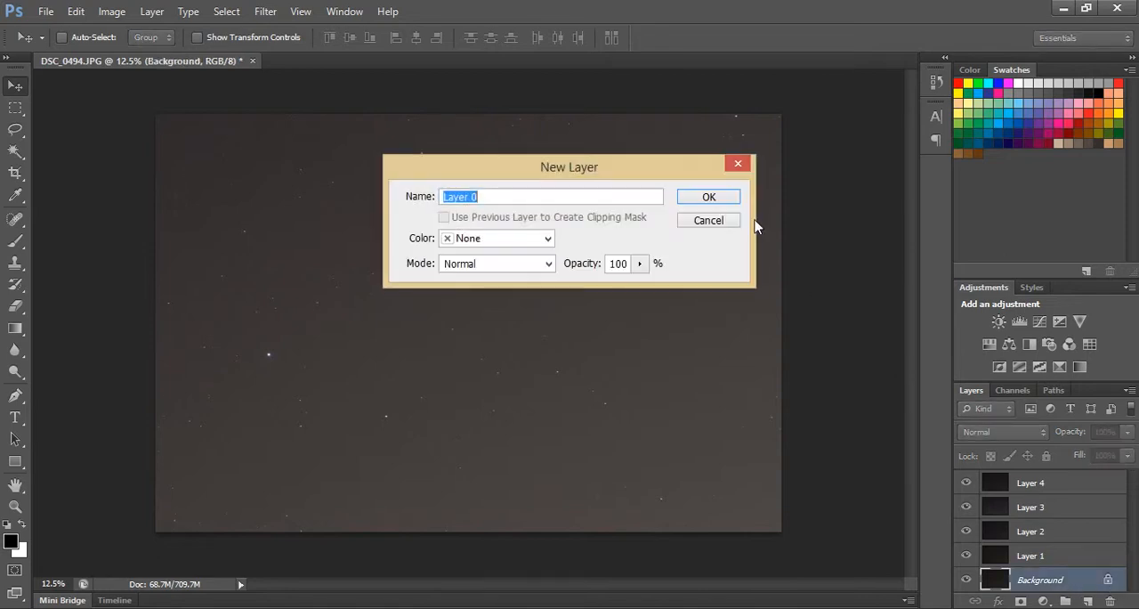
left_click(728, 202)
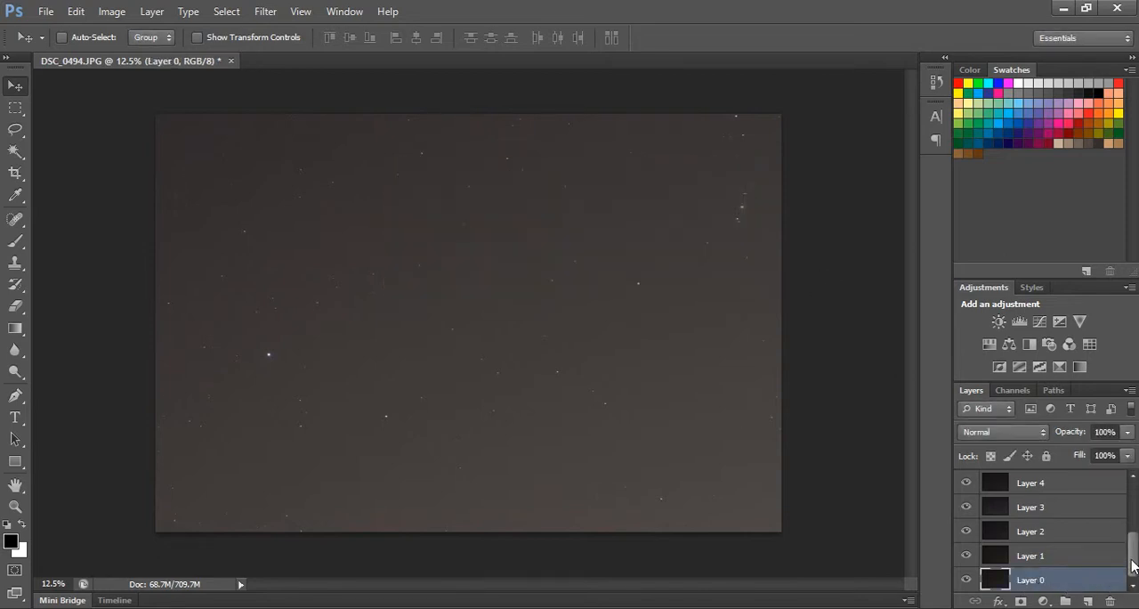
left_click_drag(1133, 565, 1134, 497)
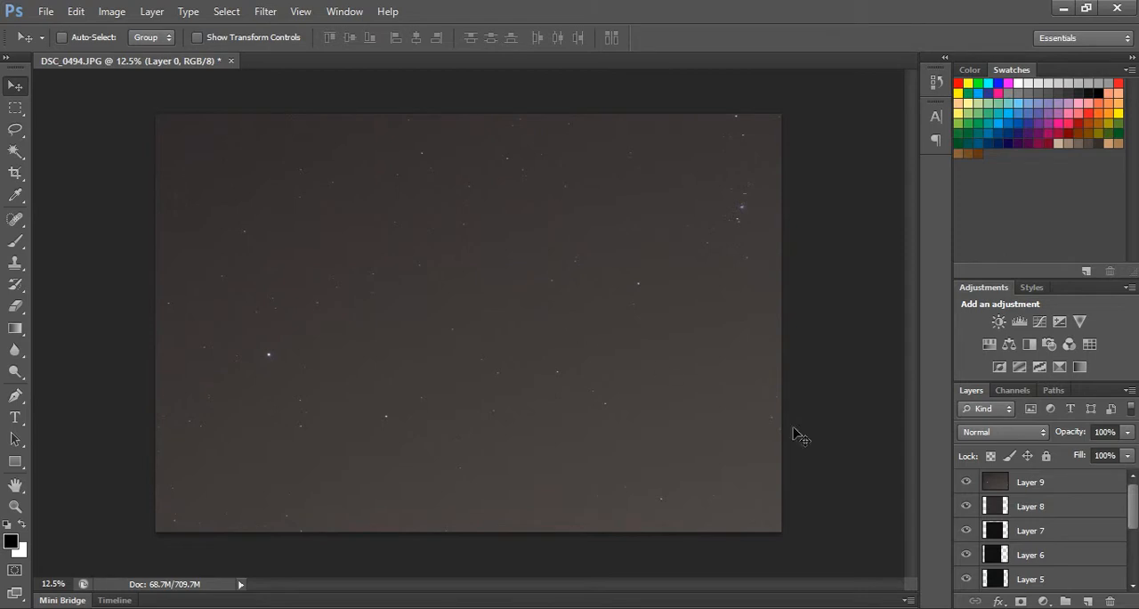
scroll(1094, 527, "down", 1)
scroll(1095, 527, "down", 4)
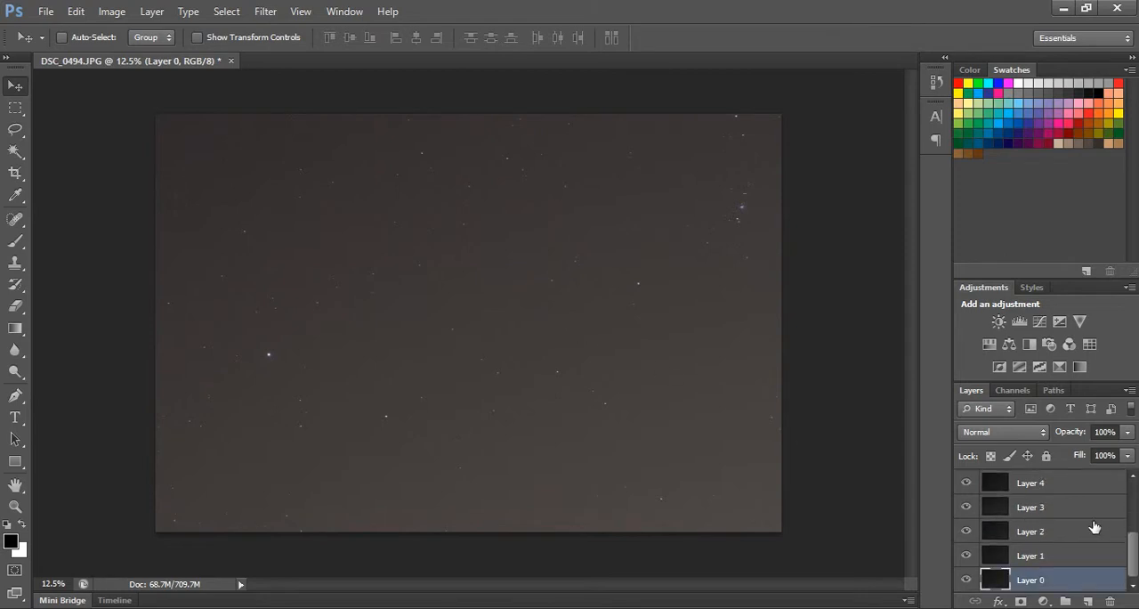
left_click(1061, 561)
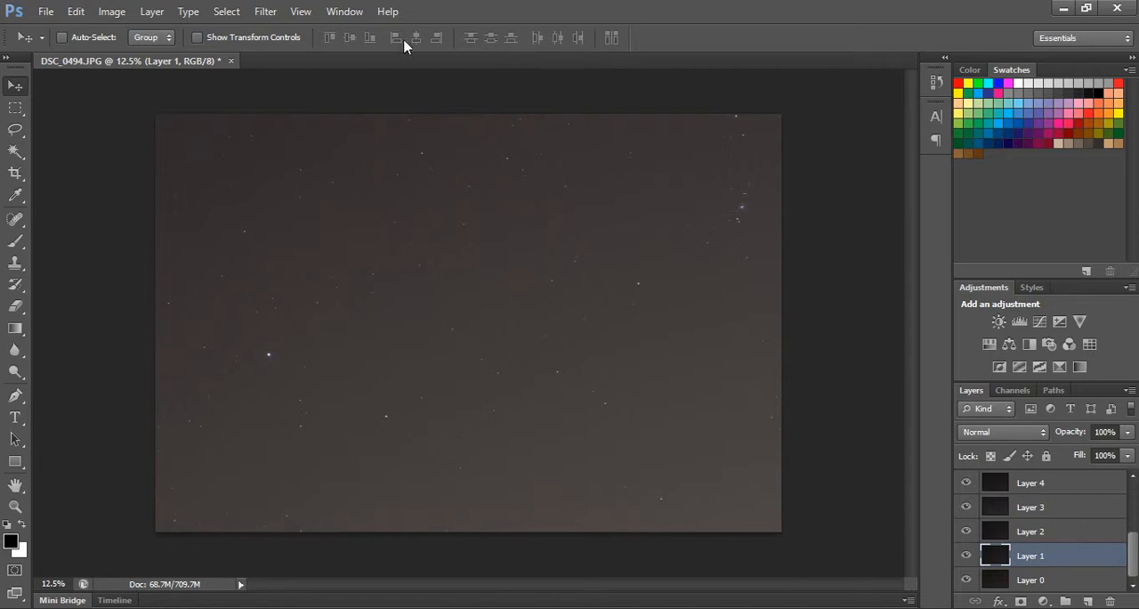
Hide the Layers panel and show it again.
left_click(345, 12)
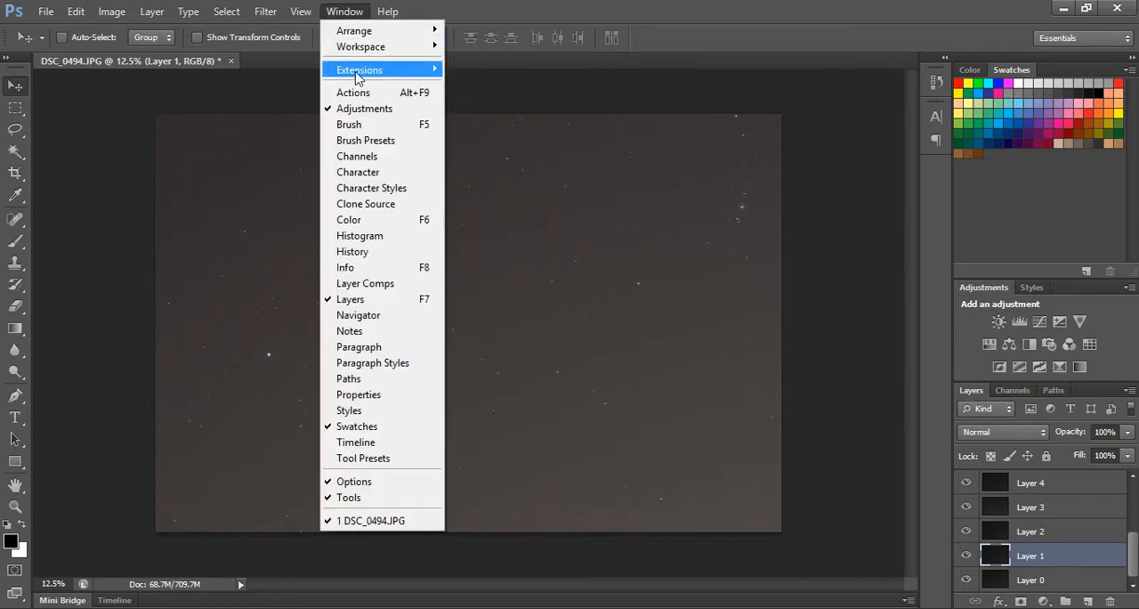
left_click(355, 304)
left_click(343, 10)
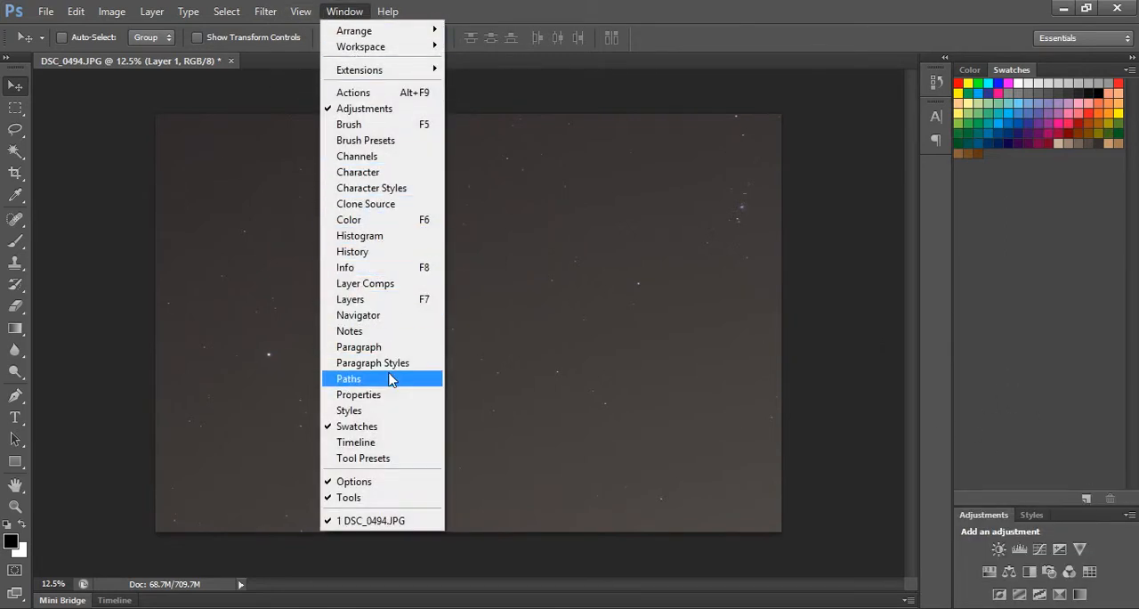
left_click(386, 304)
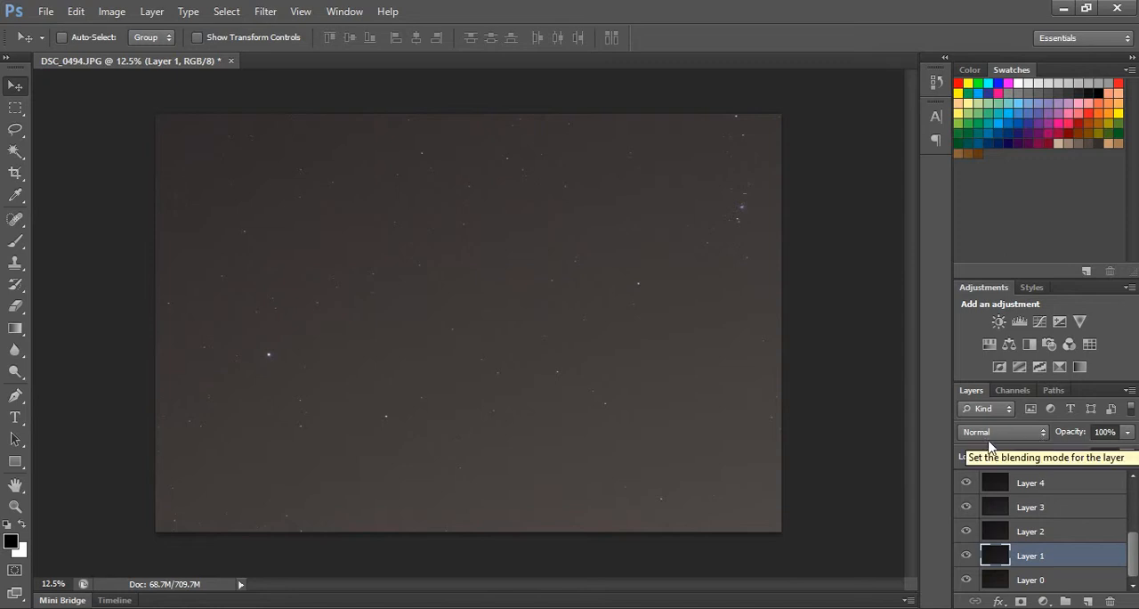
Set the blending mode of Layer 1 to Lighten.
left_click(1034, 436)
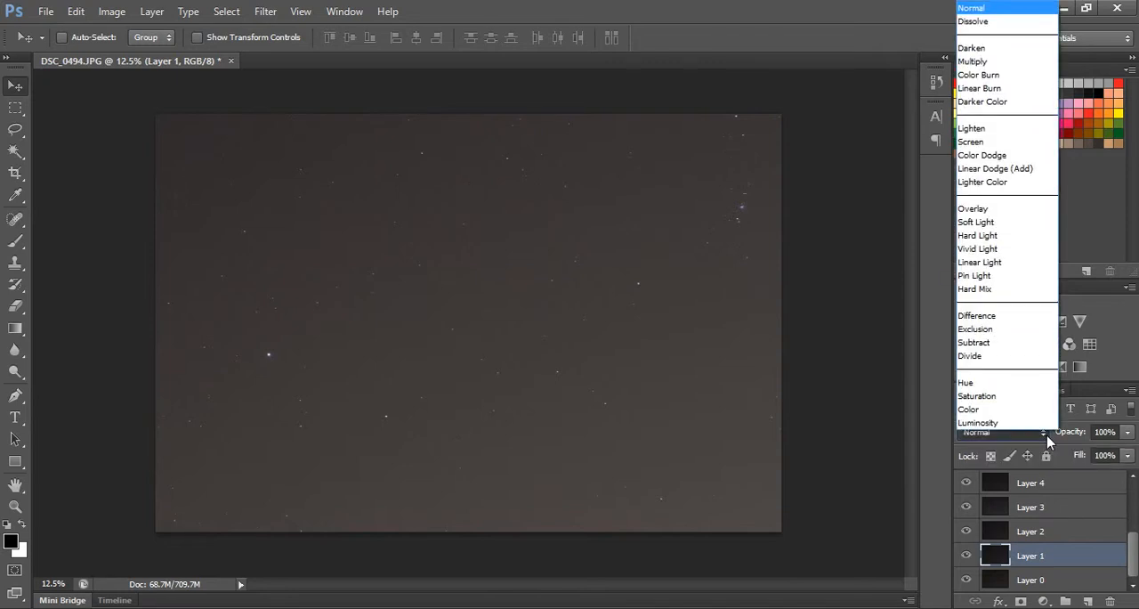
left_click(1048, 437)
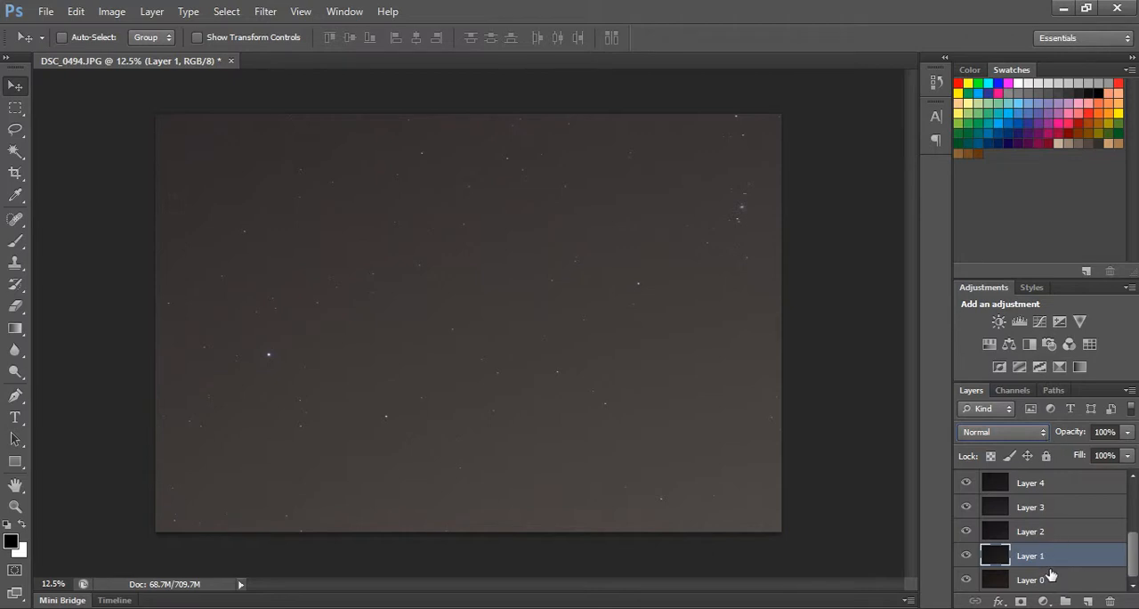
left_click(1041, 436)
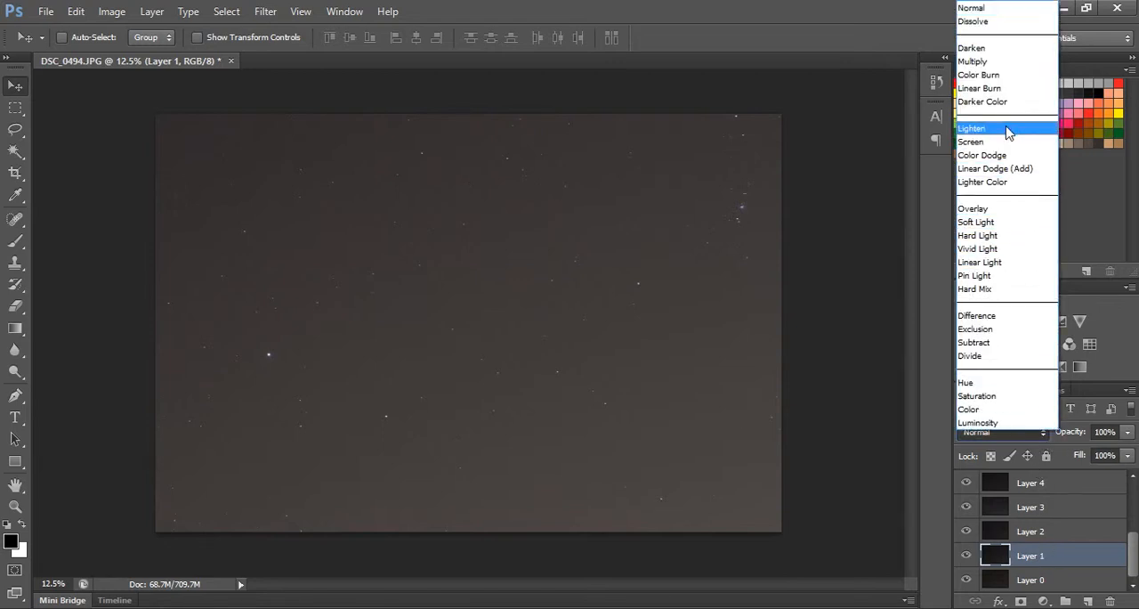
left_click(1009, 130)
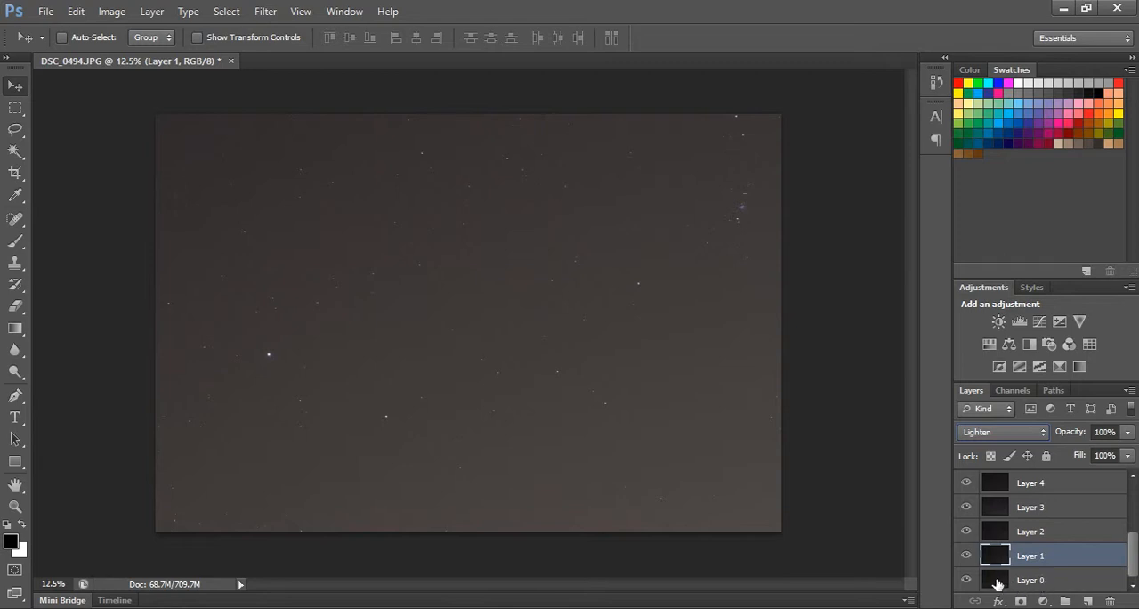
Set the blending mode of Layer 2 and Layer 3 to Lighten.
left_click(1042, 537)
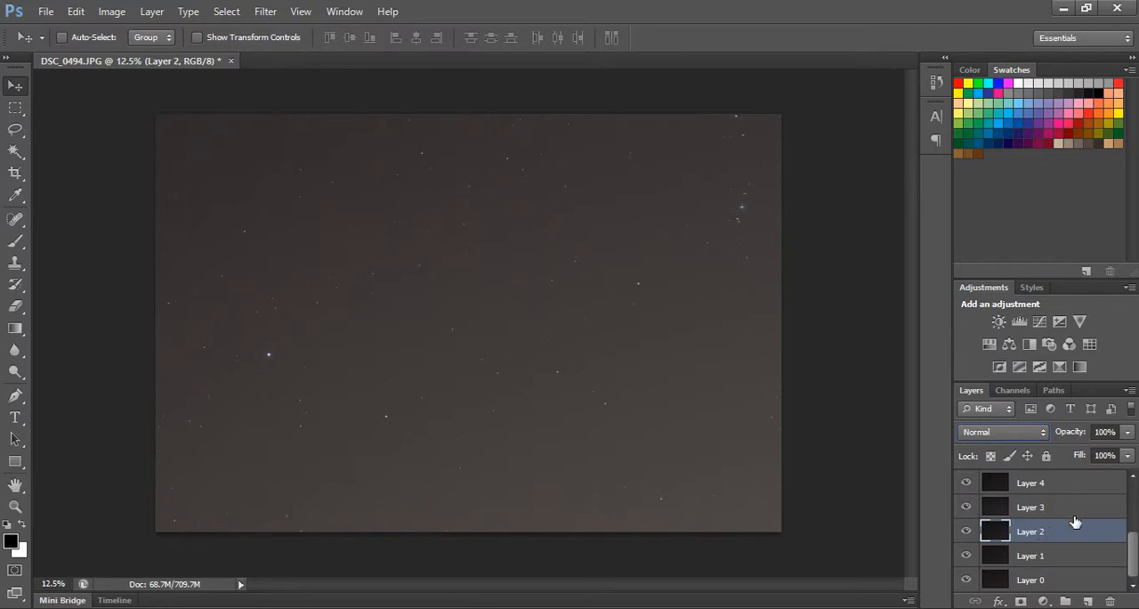
left_click(1043, 432)
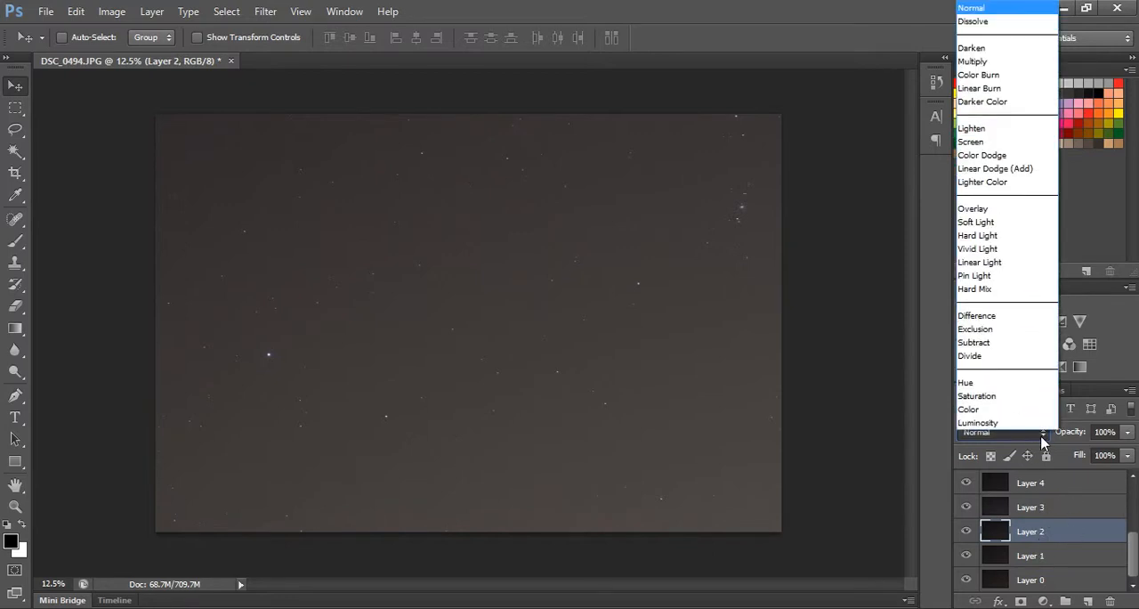
left_click(997, 129)
left_click(1054, 507)
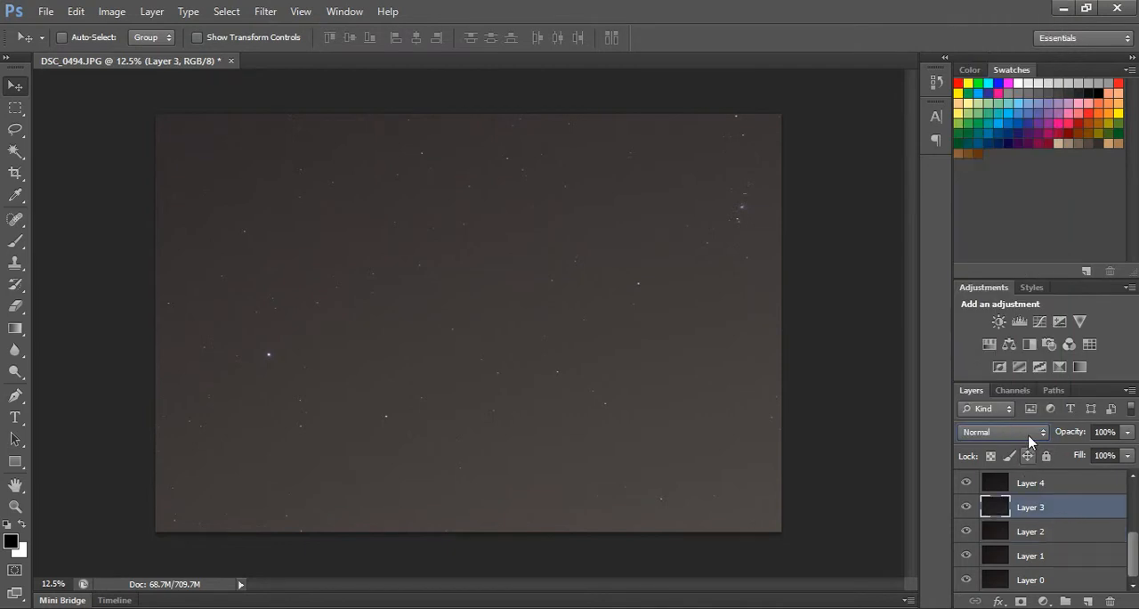
left_click(1030, 436)
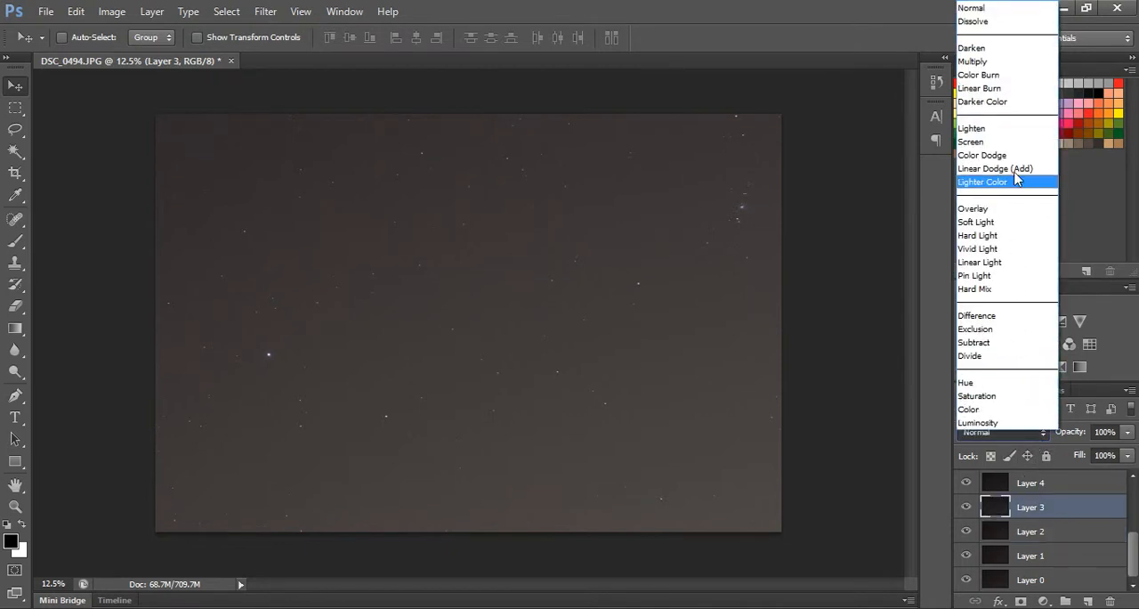
left_click(1018, 130)
Set the blending mode of Layer 4 and Layer 5 to Lighten.
left_click(1076, 487)
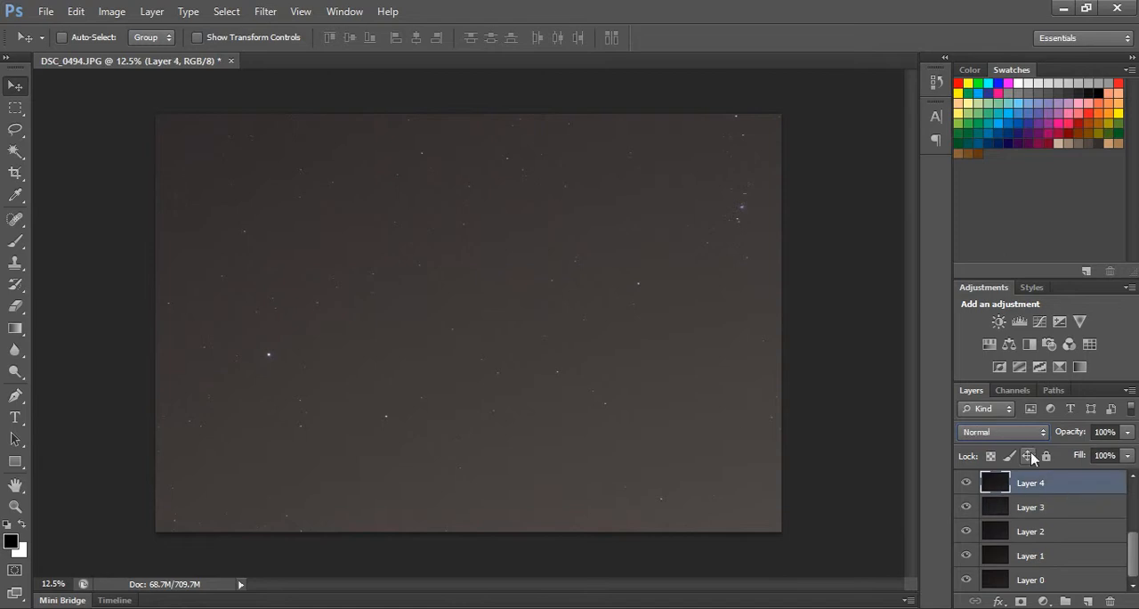
left_click(1002, 431)
left_click(984, 133)
left_click(1131, 479)
left_click(1132, 479)
left_click(1131, 479)
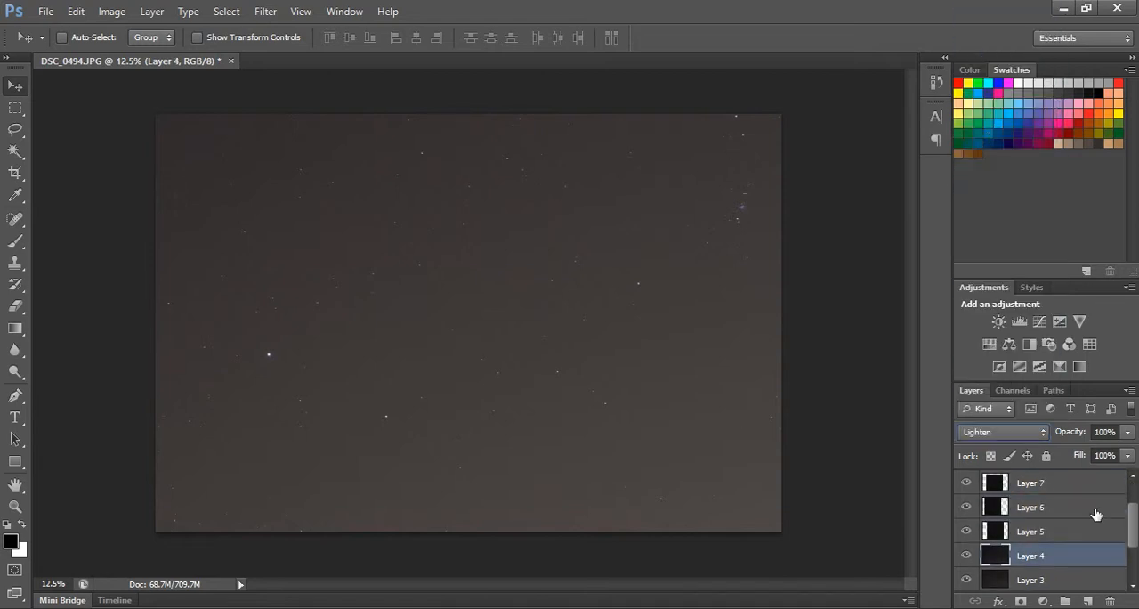
left_click(1066, 532)
left_click(1066, 532)
left_click(1012, 439)
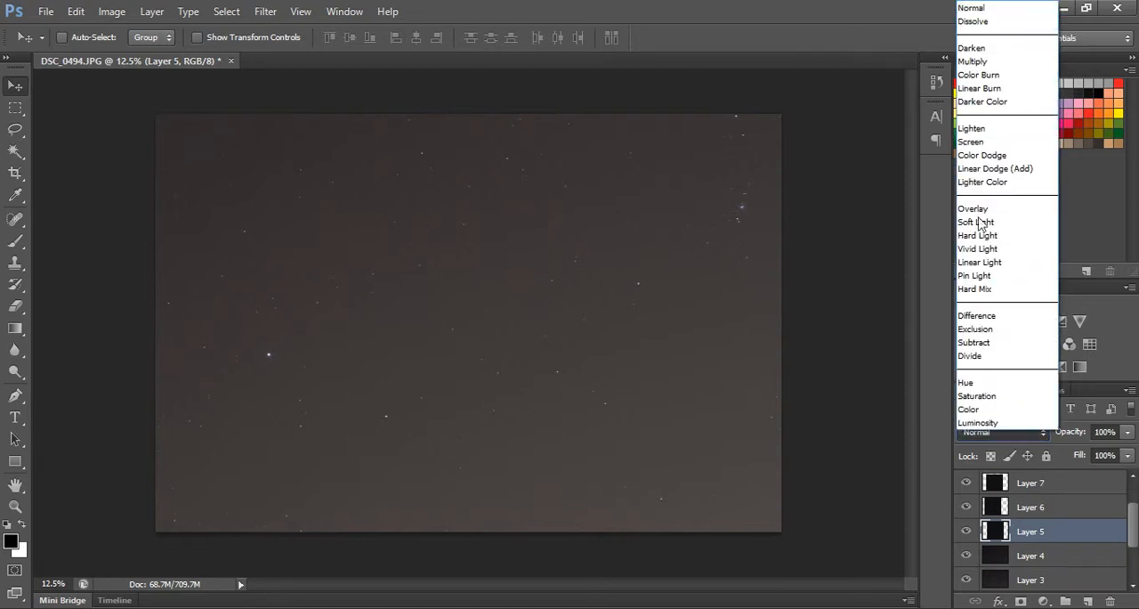
left_click(1003, 125)
Set the blending mode of Layer 6 and Layer 7 to Lighten.
left_click(1050, 509)
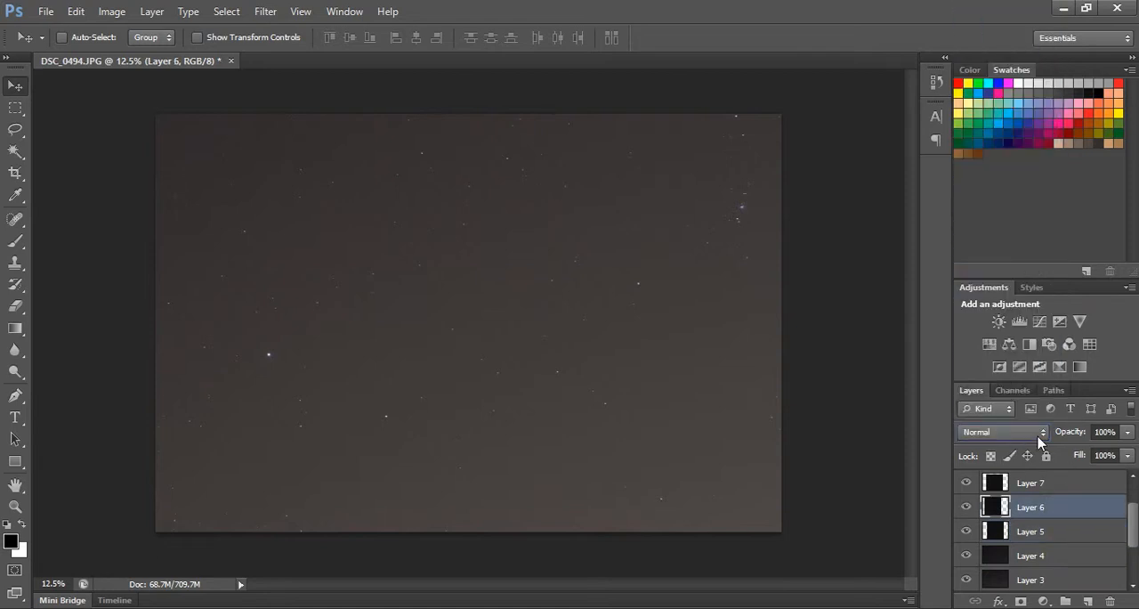
left_click(1003, 431)
left_click(996, 127)
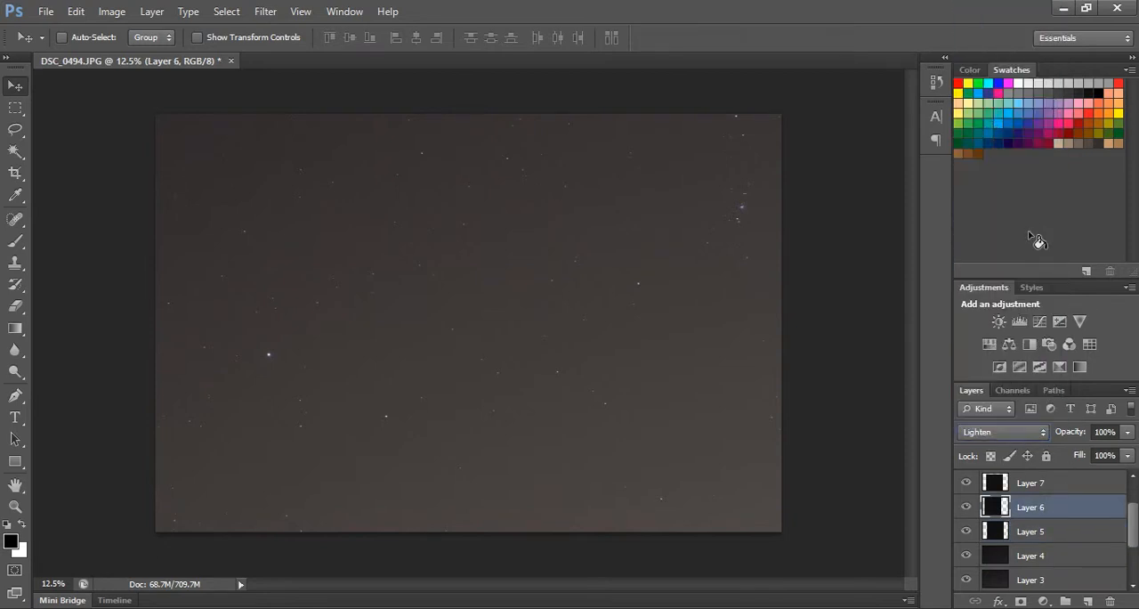
left_click(1028, 482)
left_click(1006, 433)
left_click(968, 130)
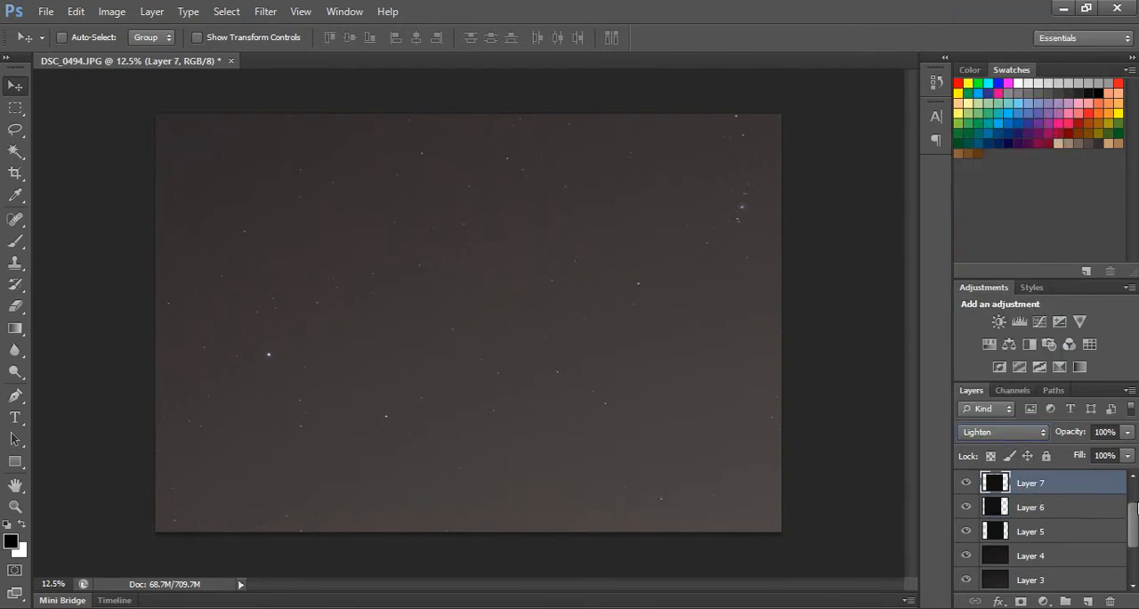
Set the blending mode of Layer 8 and the topmost Layer 9 to Lighten.
left_click_drag(1134, 507, 1134, 489)
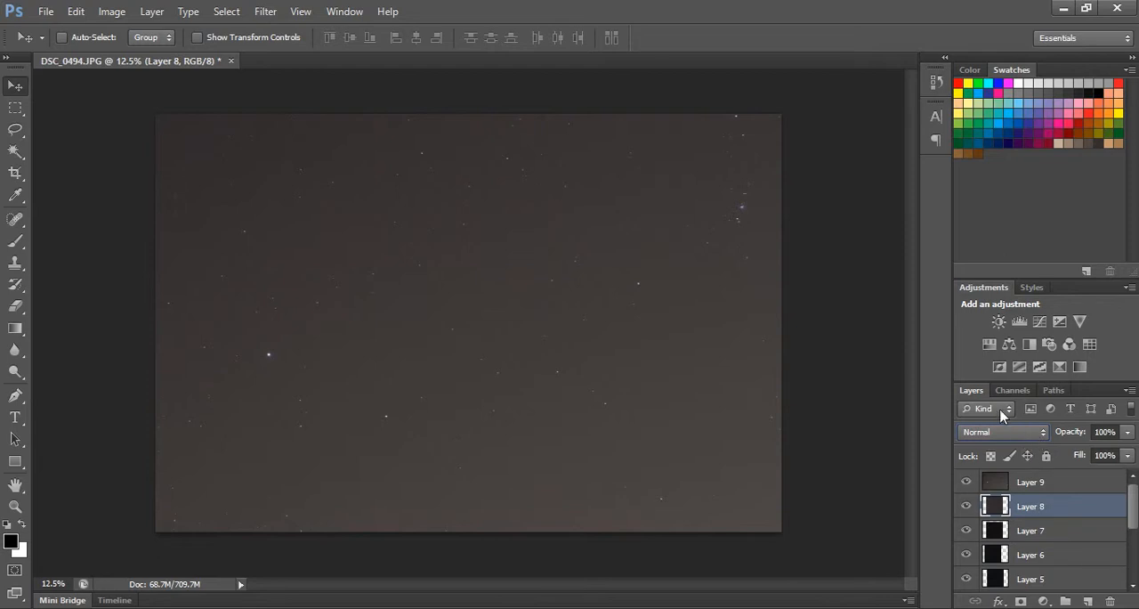
left_click(1003, 432)
left_click(985, 126)
left_click(1057, 484)
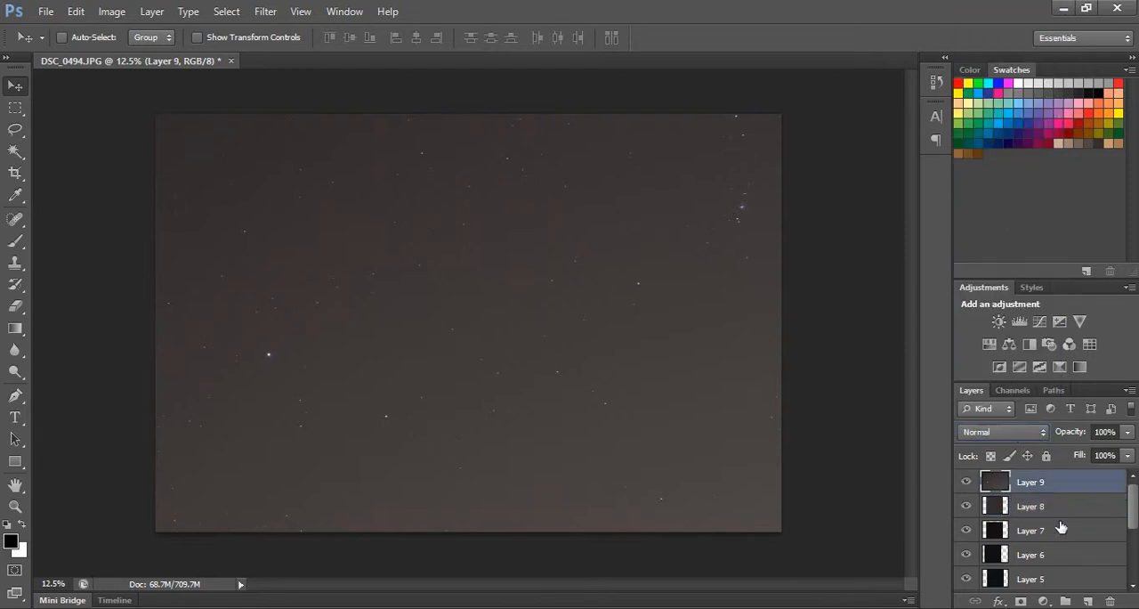
left_click(1005, 432)
left_click(983, 129)
Examine the stars in the blended sky image at several magnifications.
scroll(500, 306, "up", 2)
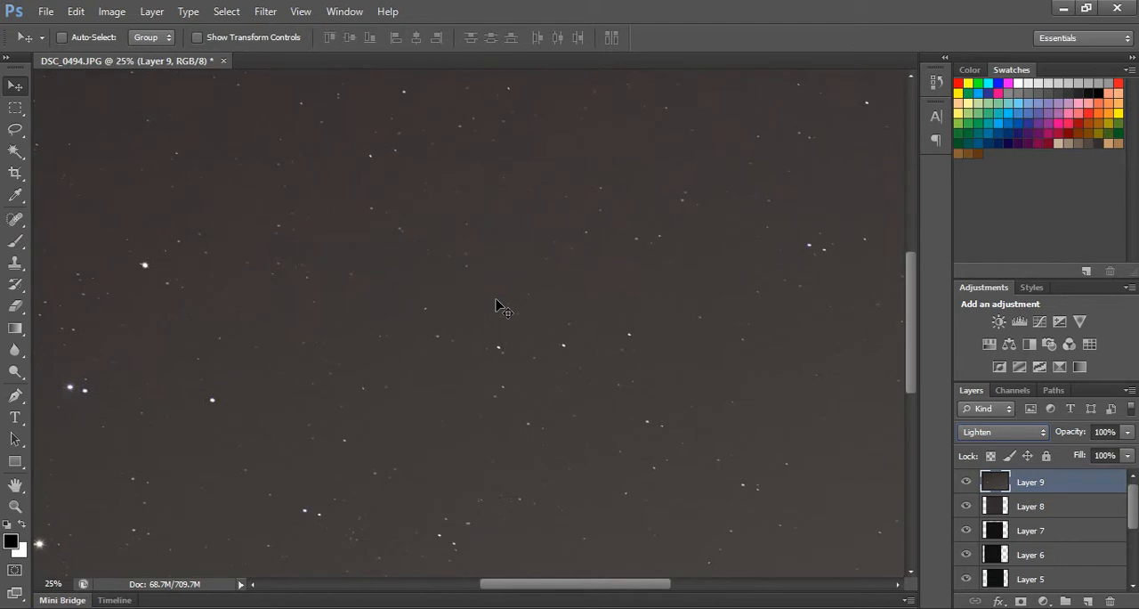
scroll(500, 306, "down", 1)
scroll(500, 306, "down", 1)
scroll(500, 306, "up", 1)
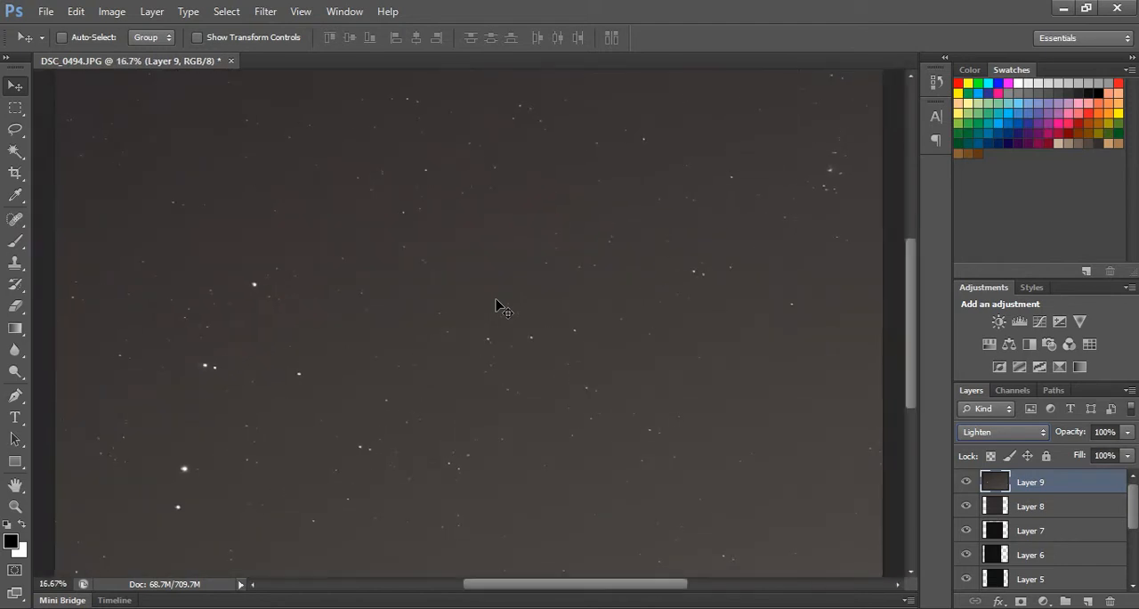
scroll(500, 306, "down", 1)
scroll(500, 306, "up", 1)
scroll(500, 306, "down", 1)
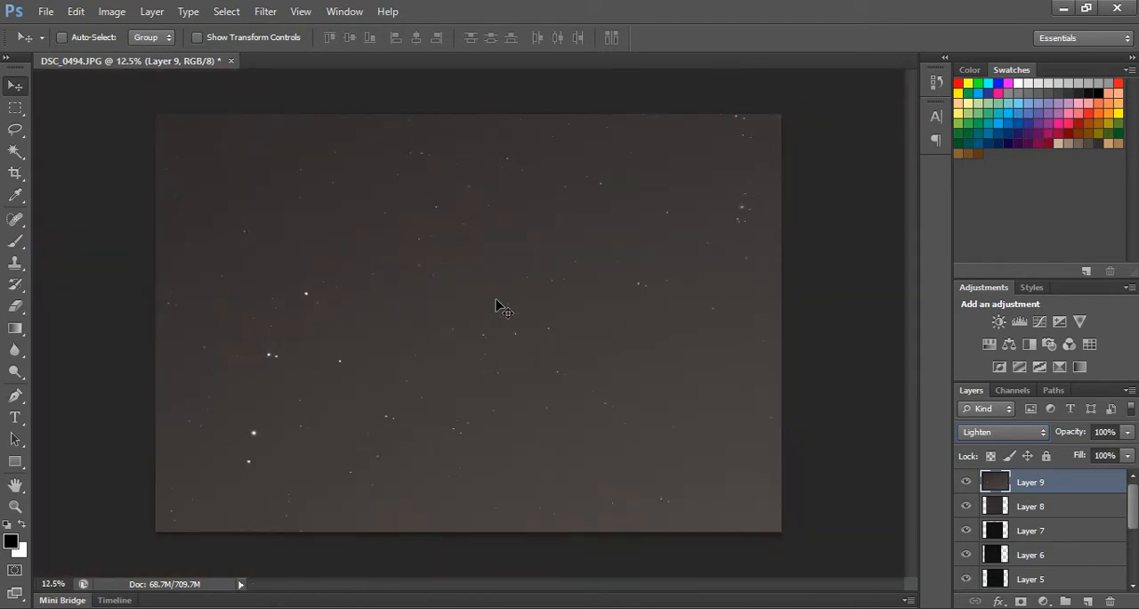
scroll(500, 306, "up", 2)
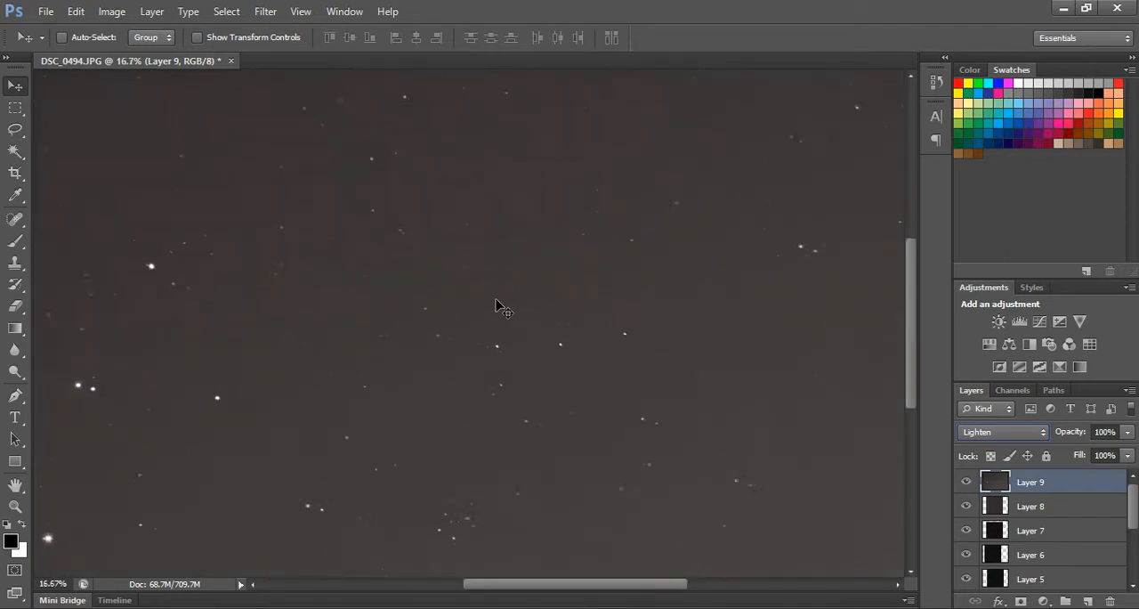
Undo the blending change on Layer 9 to compare the sky, and set its blending mode to Lighten again.
left_click(78, 14)
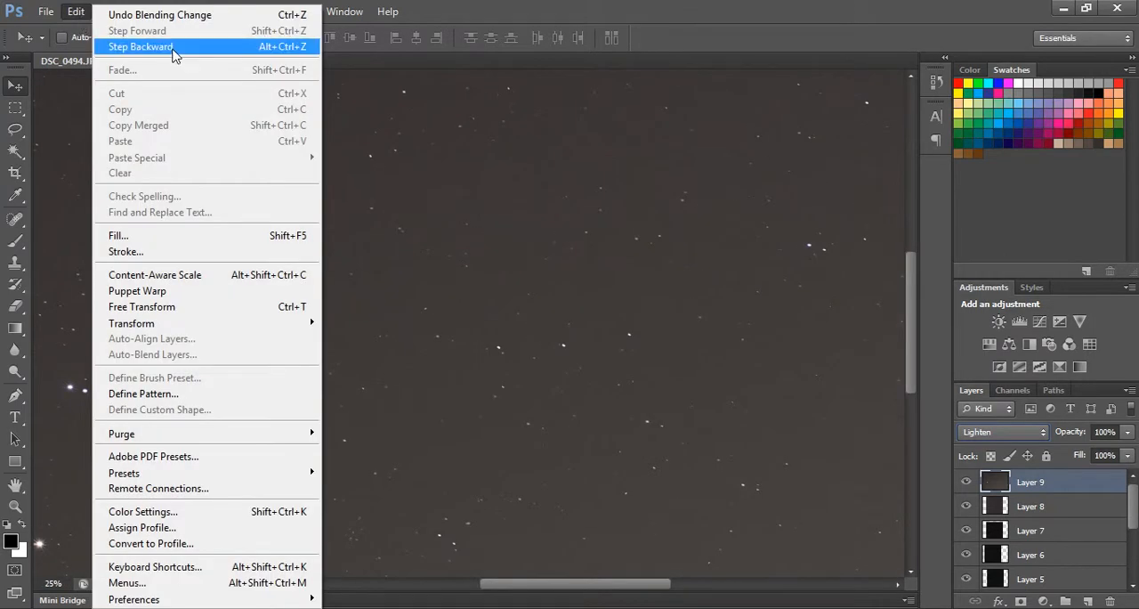
left_click(174, 53)
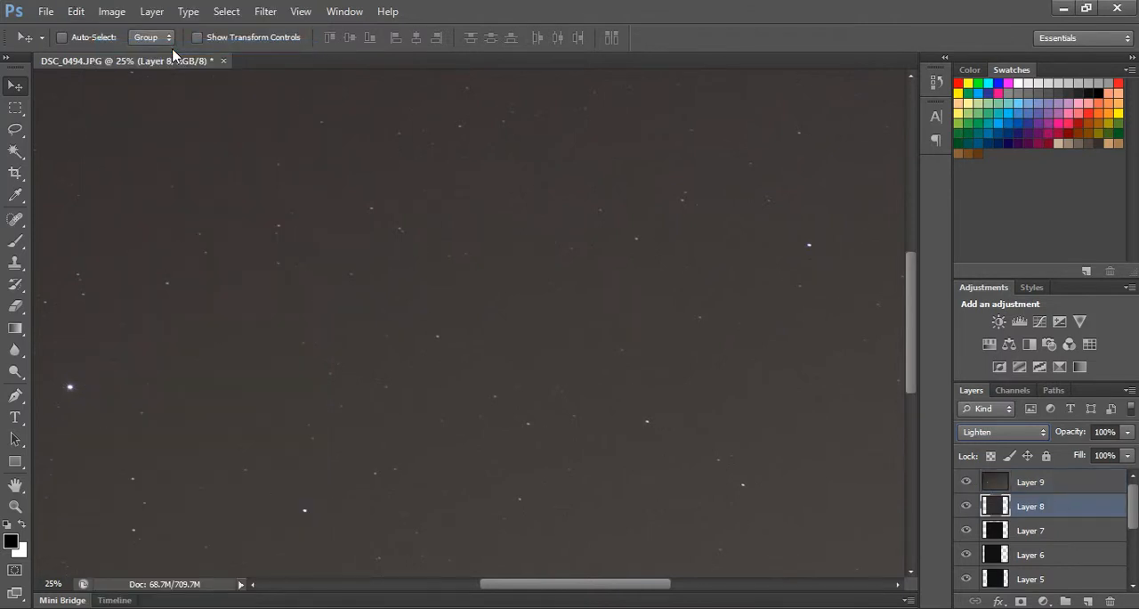
left_click(1042, 490)
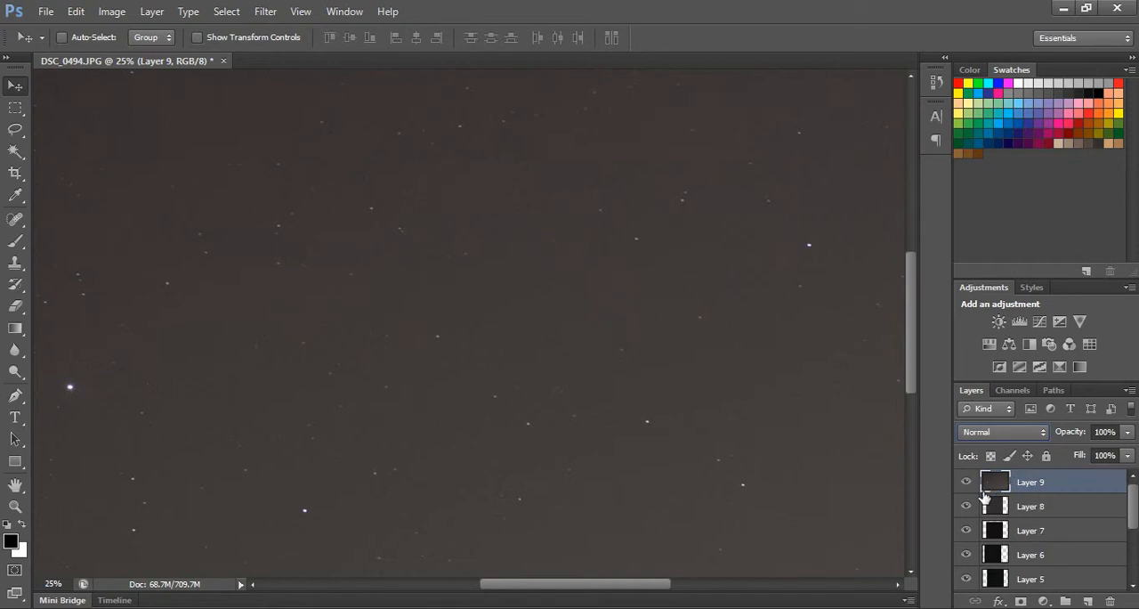
left_click(1016, 432)
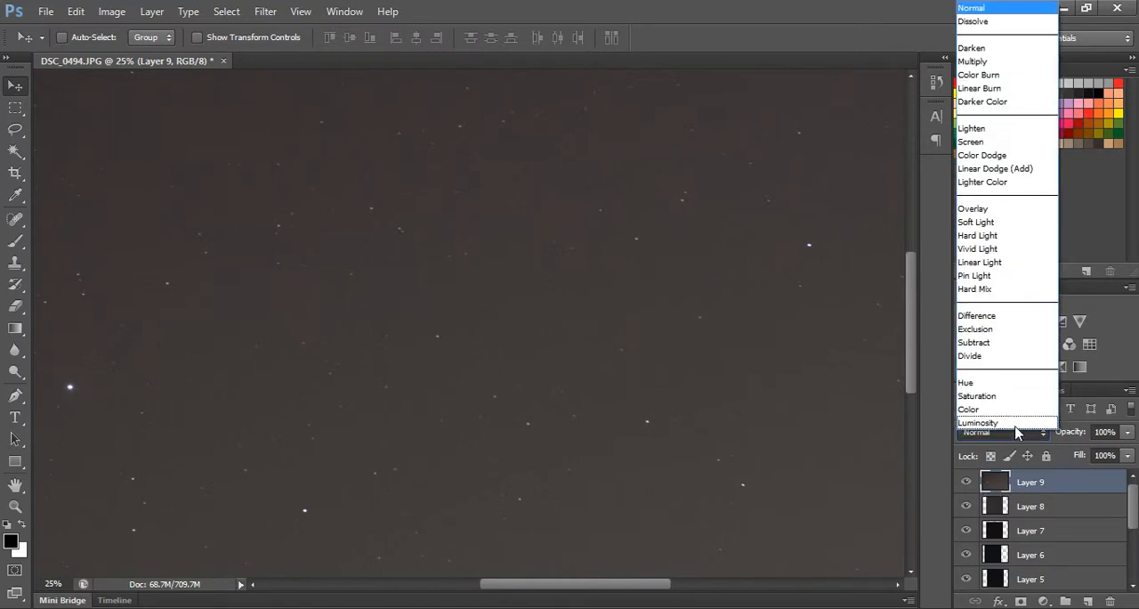
left_click(1000, 133)
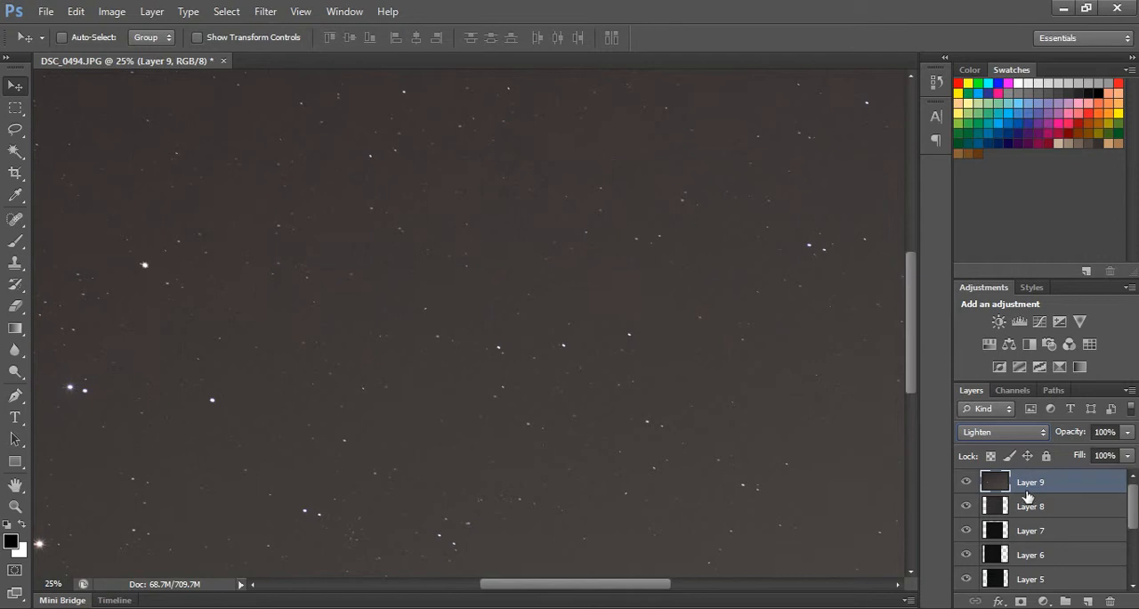
scroll(1029, 500, "down", 1)
scroll(1029, 500, "down", 1)
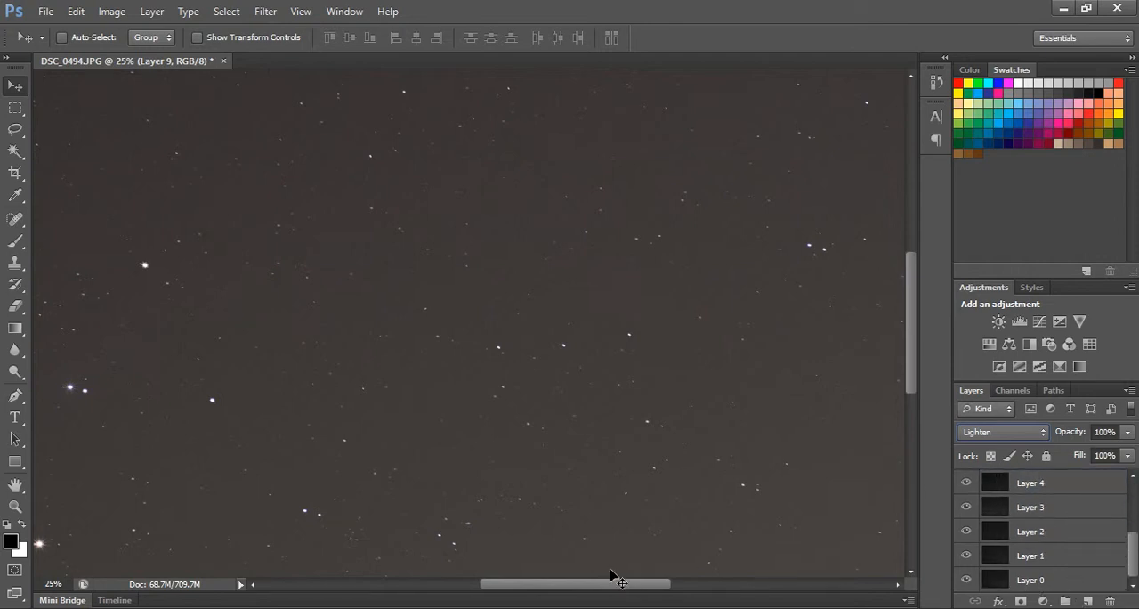
Try the Darken and Multiply blending modes on Layer 9 over the zoomed-in sky.
mouse_move(595, 589)
left_mouse_down()
mouse_move(496, 593)
mouse_move(575, 595)
left_mouse_up()
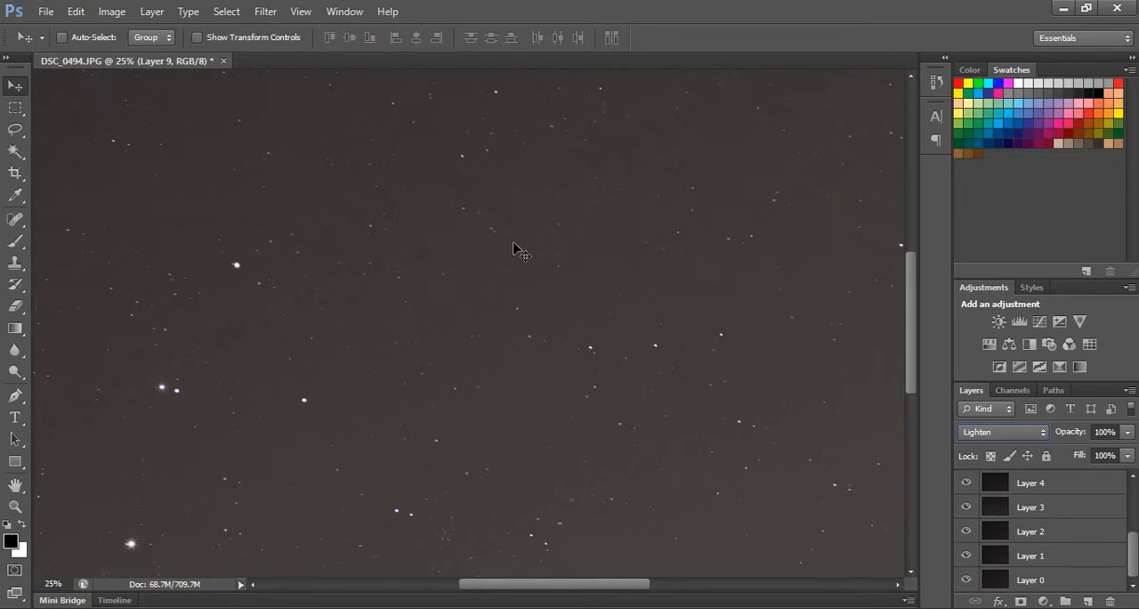
mouse_move(610, 583)
left_mouse_down()
mouse_move(646, 583)
mouse_move(593, 578)
left_mouse_up()
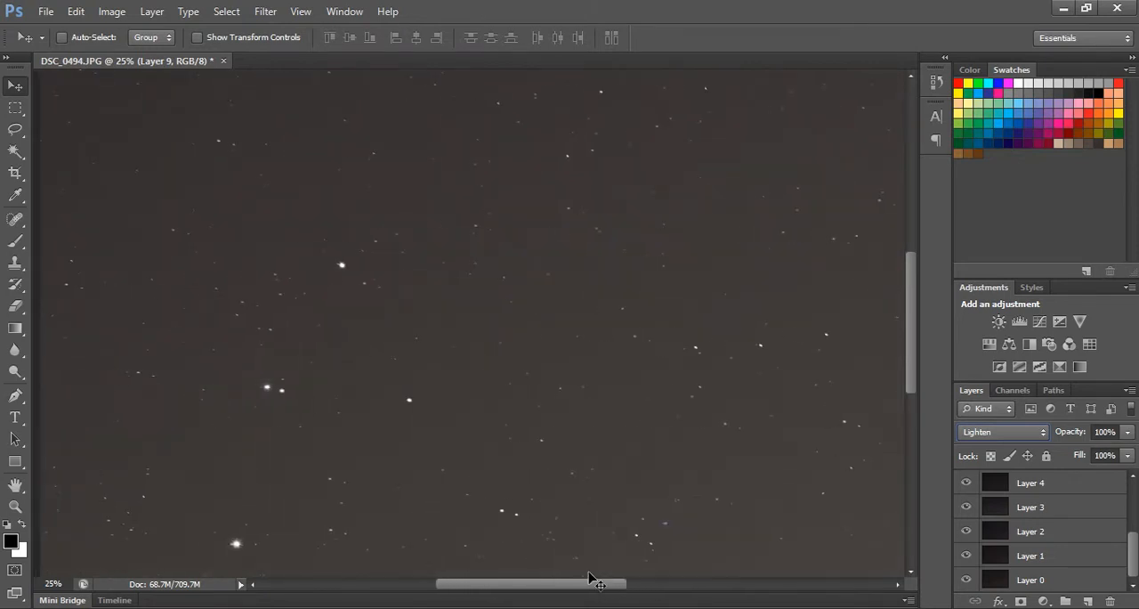
key("alt+shift+k")
key("alt+shift+m")
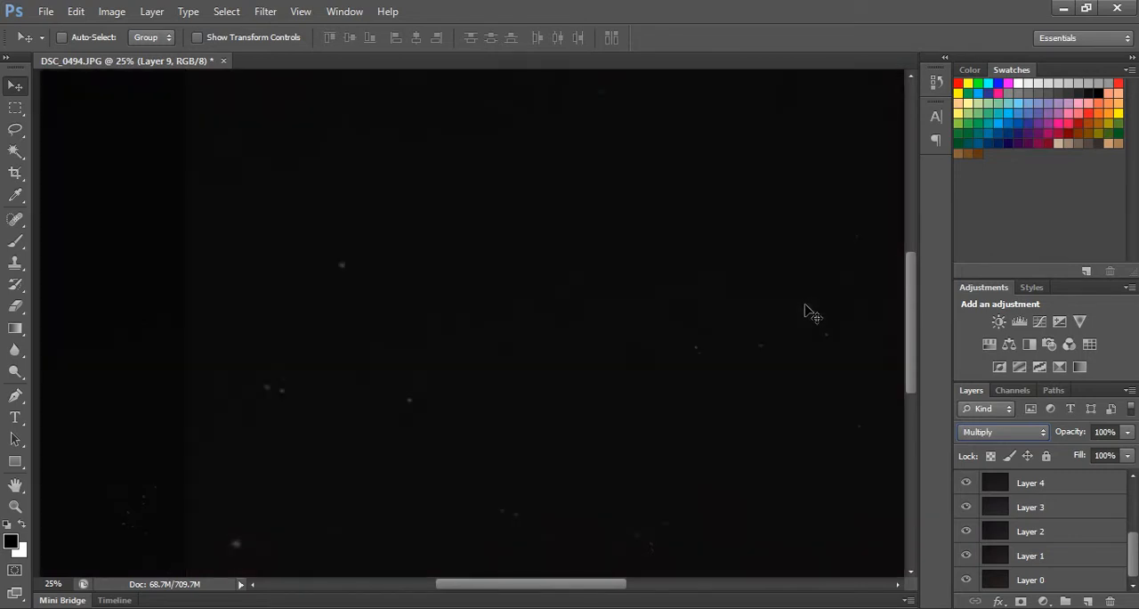
scroll(1045, 506, "up", 5)
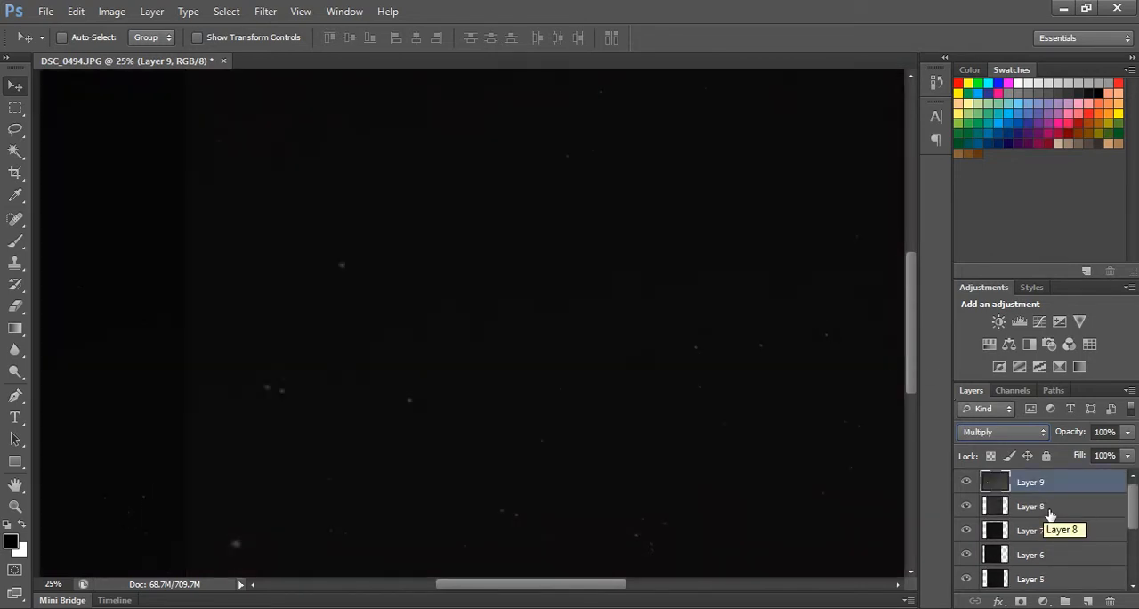
Step back through the recent blending mode changes on Layer 9 and return its blending mode to Lighten.
left_click(76, 12)
left_click(122, 50)
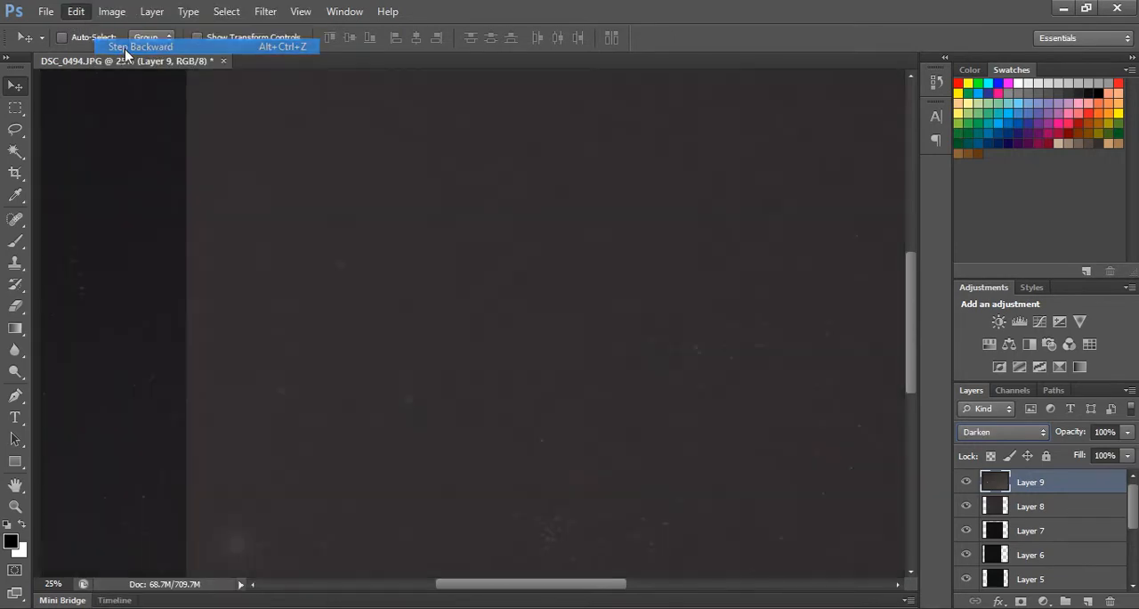
left_click(80, 12)
left_click(103, 49)
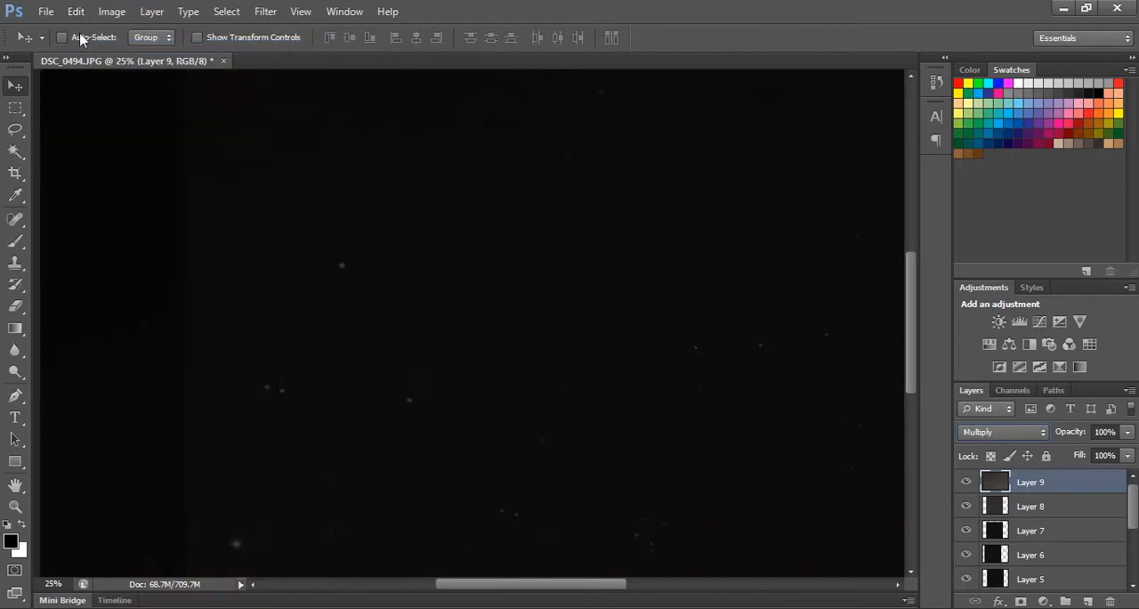
left_click(75, 12)
left_click(102, 47)
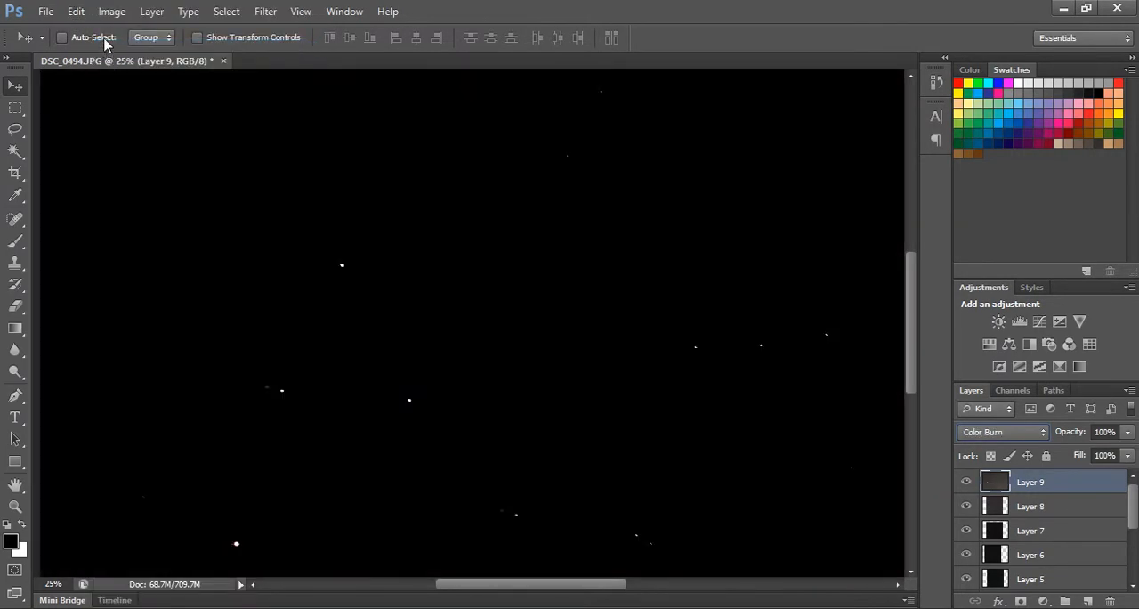
left_click(79, 11)
left_click(106, 48)
key("ctrl+z")
key("ctrl+z")
key("ctrl+z")
key("ctrl+z")
key("ctrl+z")
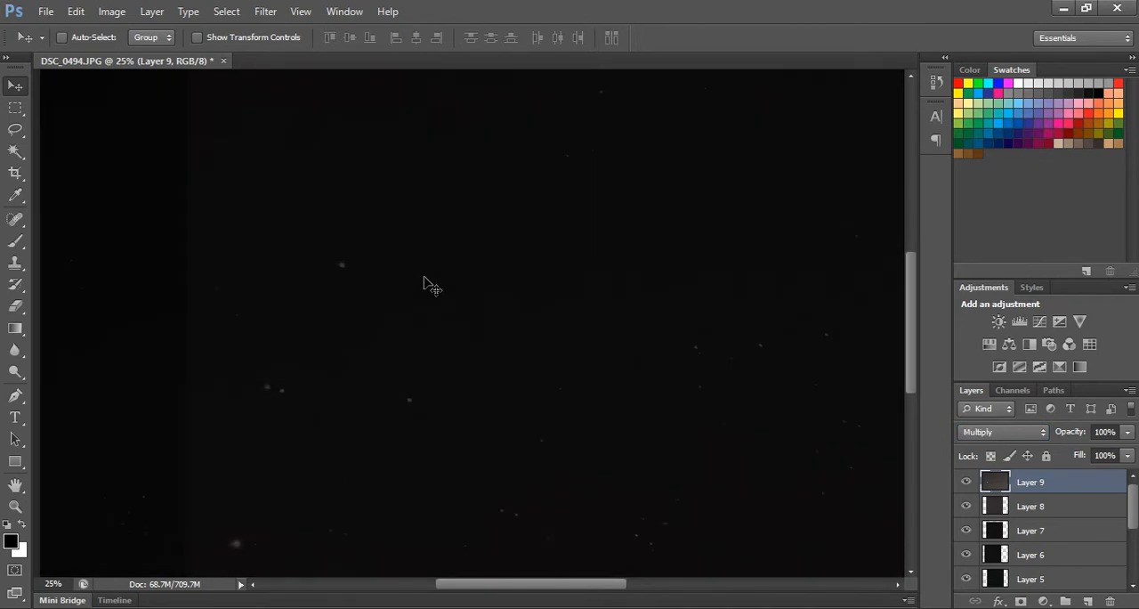
key("shift+equal")
key("shift+equal")
key("shift+equal")
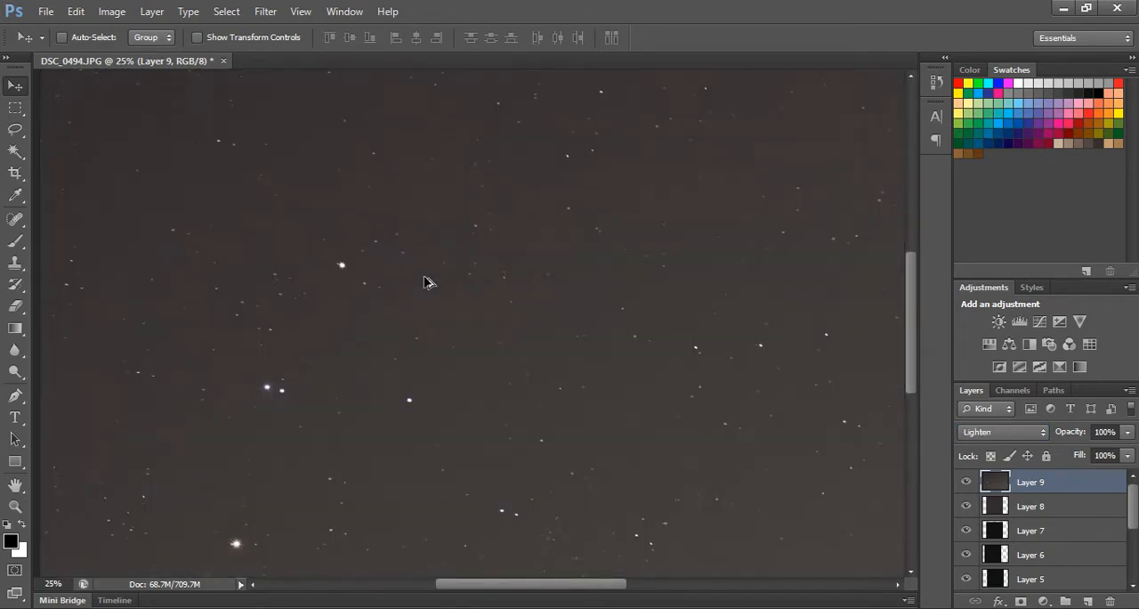
Examine the blended sky up close and as a whole, comparing it with Layer 9 hidden and shown.
scroll(745, 361, "down", 1)
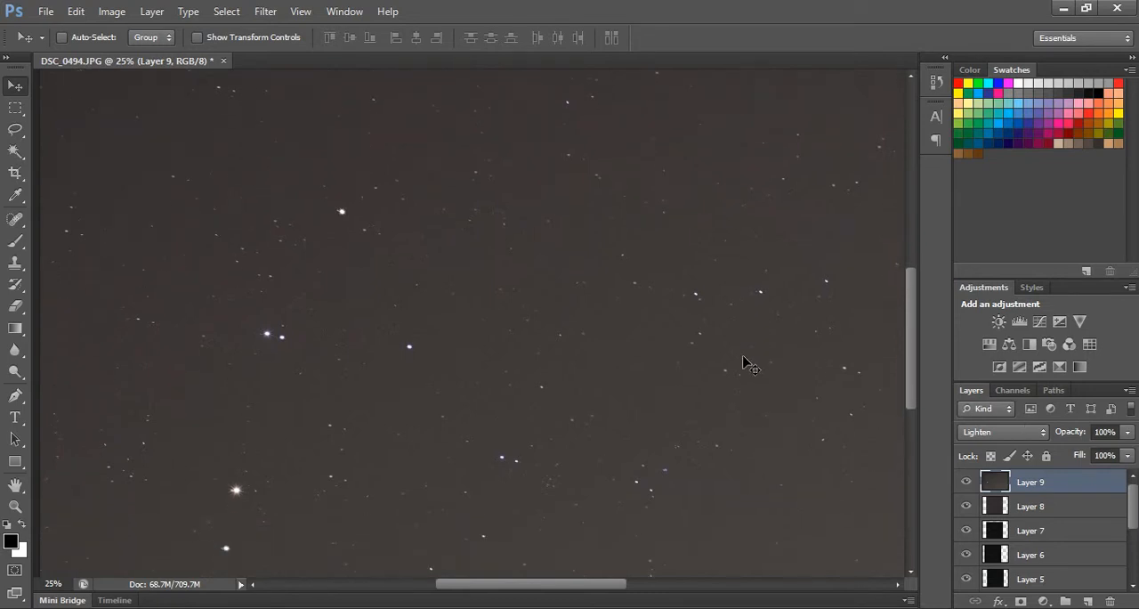
scroll(745, 363, "up", 2)
scroll(745, 363, "up", 4)
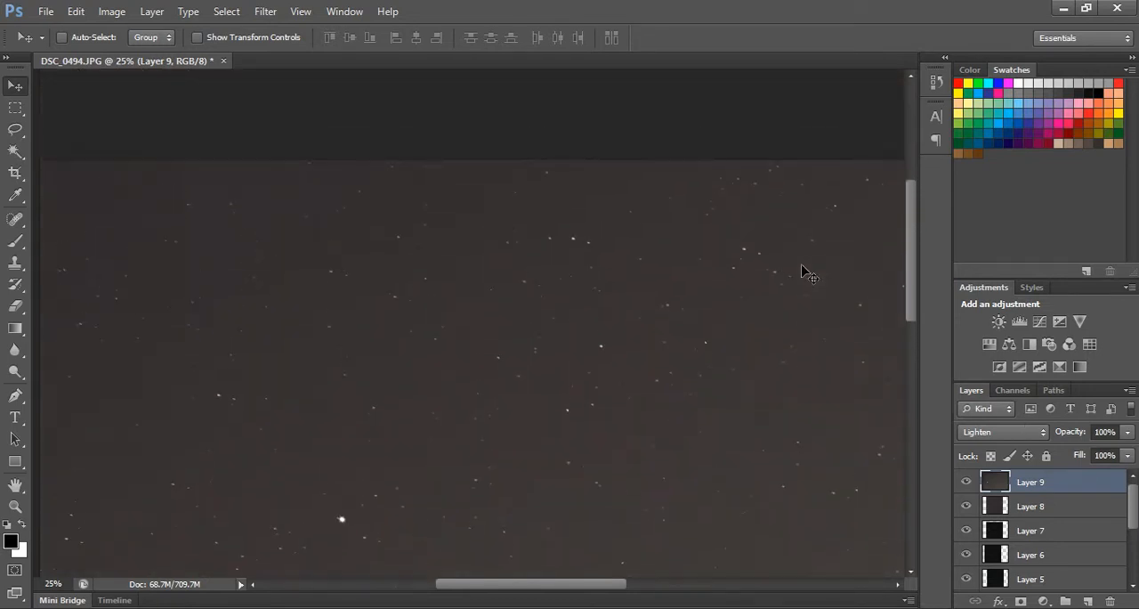
scroll(800, 272, "down", 2)
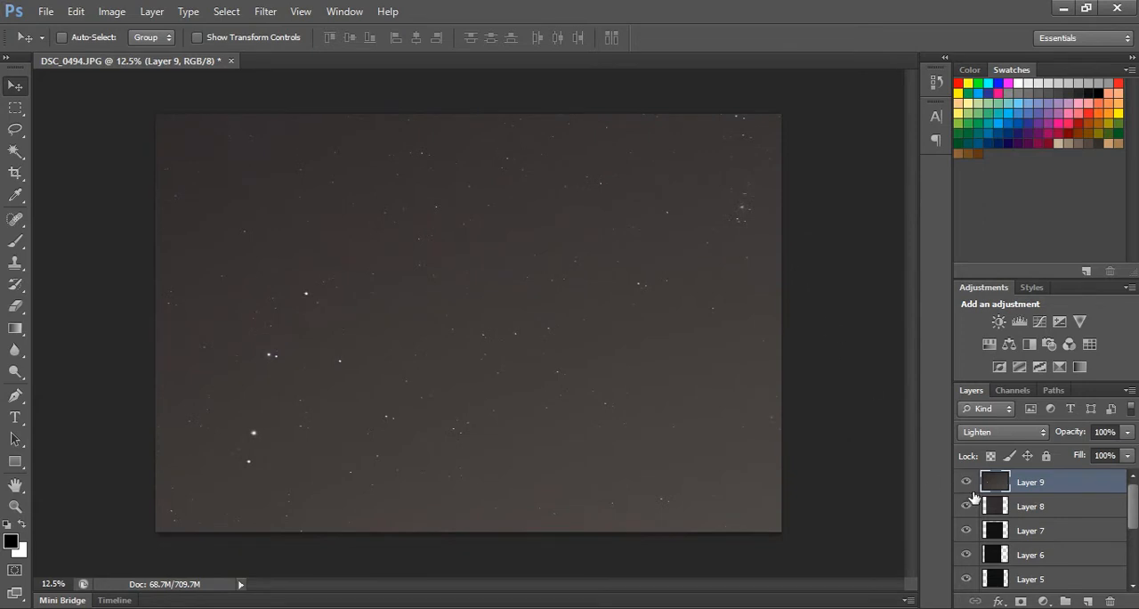
left_click(967, 482)
left_click(967, 482)
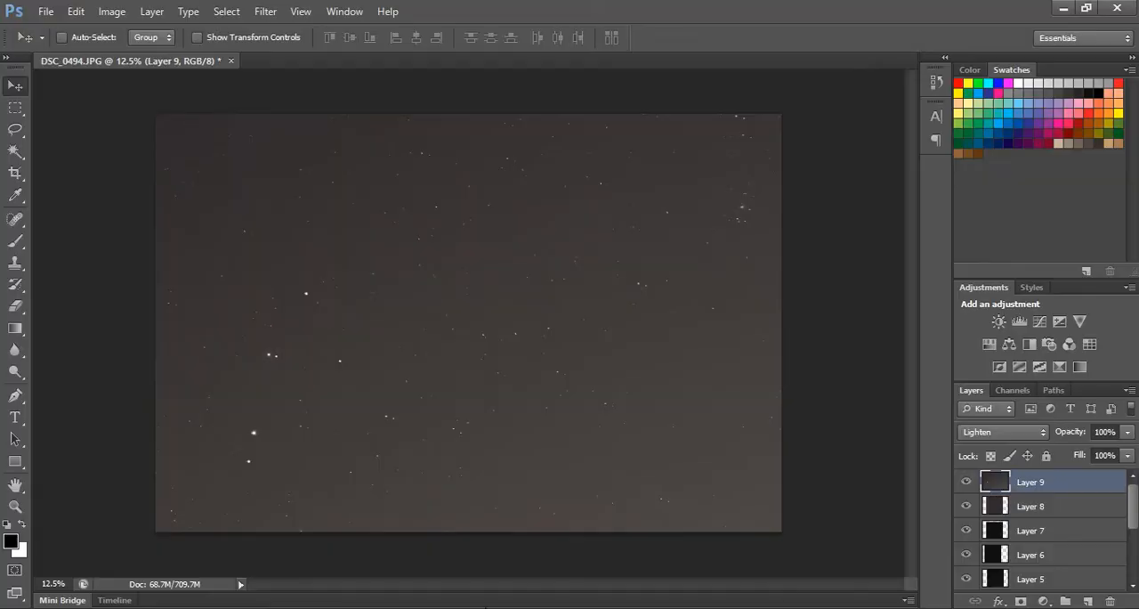
Select Layer 1, directly above Layer 0, in the layer stack.
scroll(1079, 525, "down", 5)
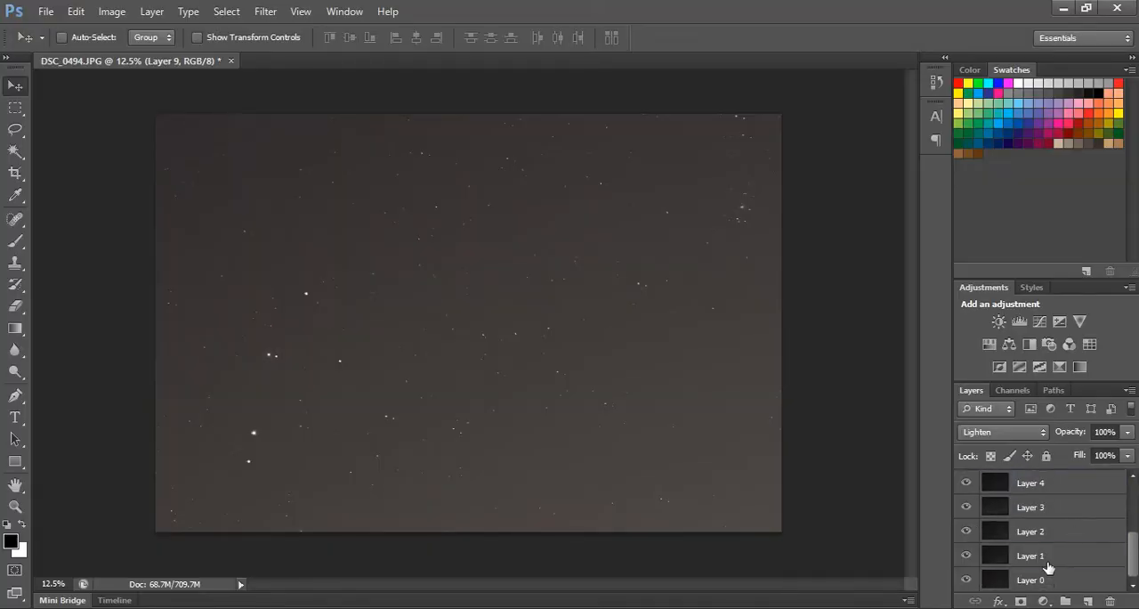
left_click(1048, 567)
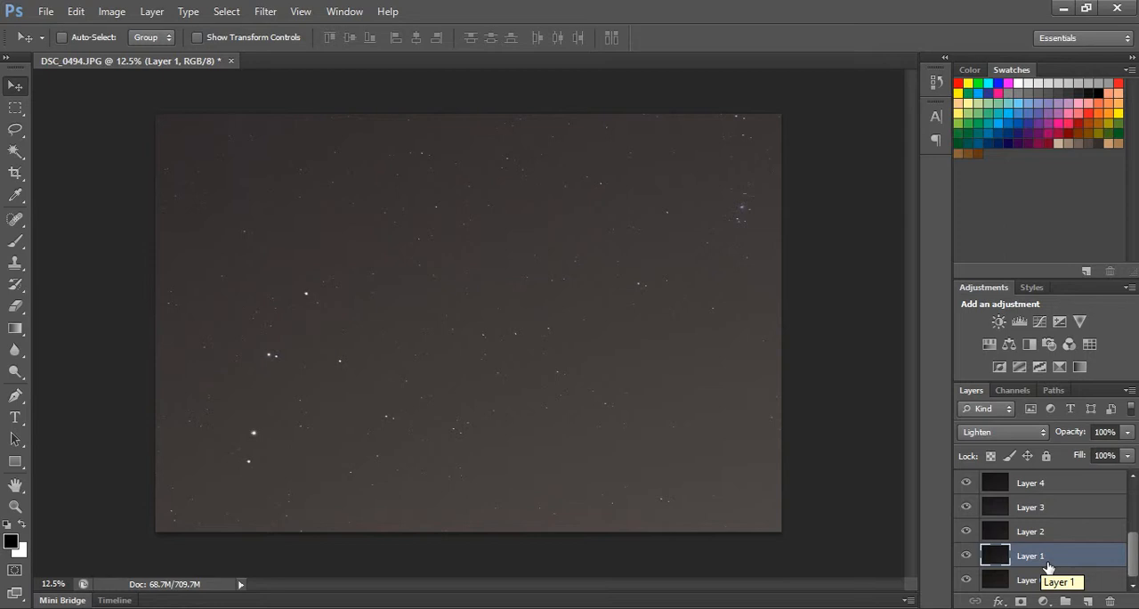
right_click(1040, 560)
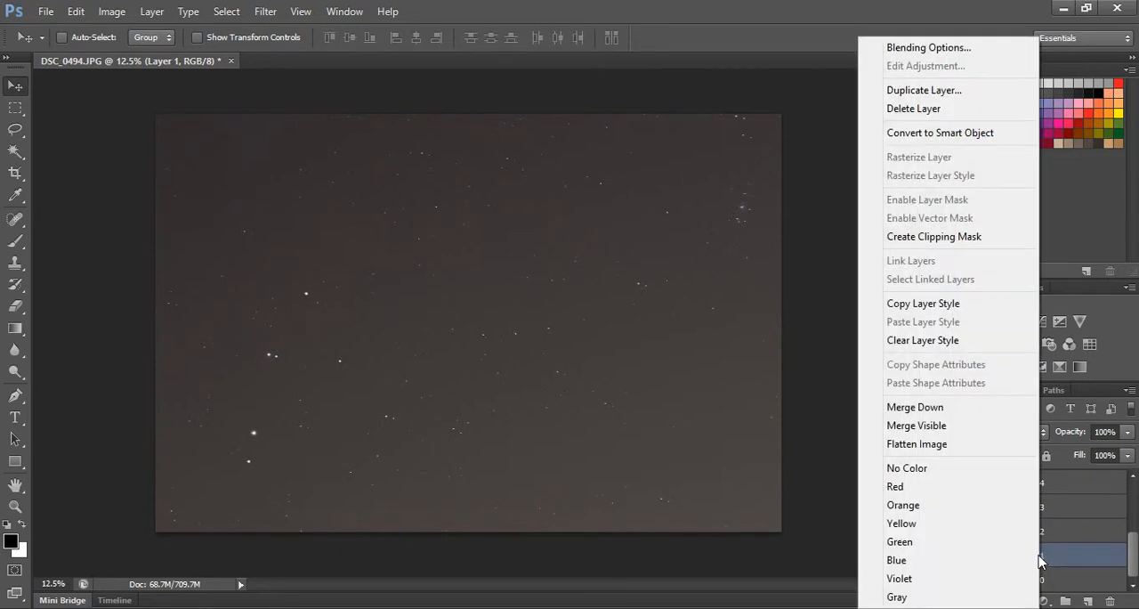
left_click(1059, 559)
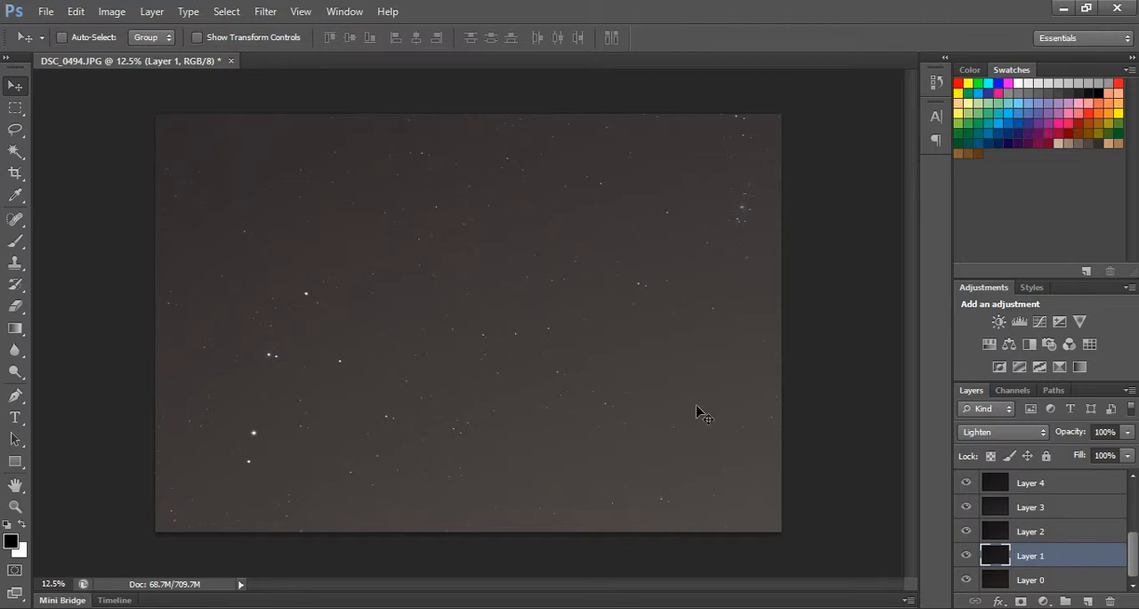
left_click(76, 11)
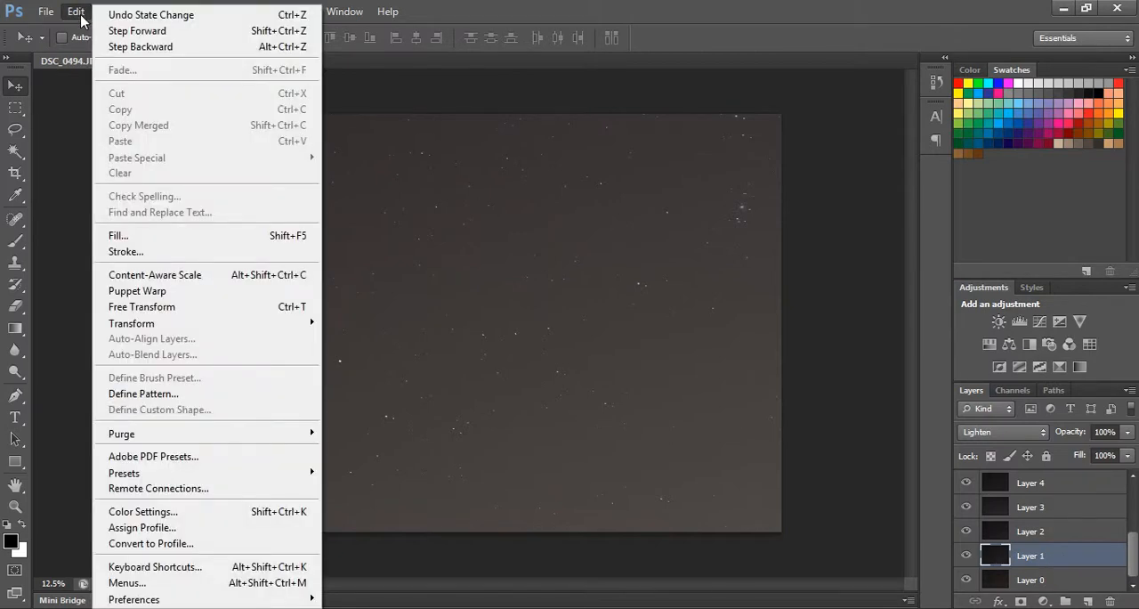
mouse_move(159, 324)
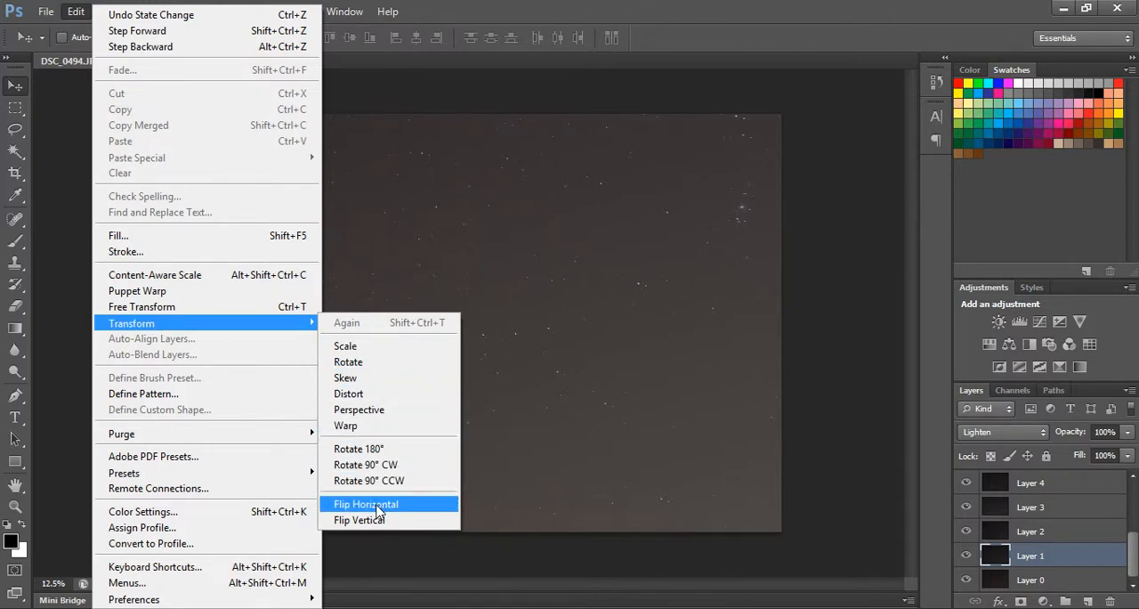
left_click(377, 78)
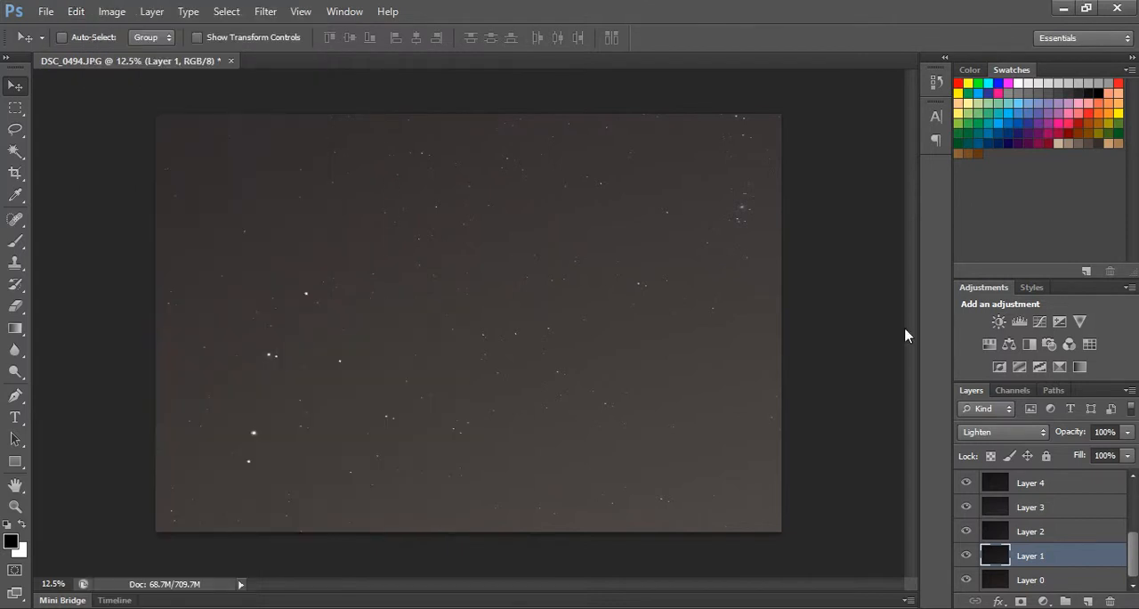
Duplicate Layer 1 within DSC_0494.JPG under the name Layer 1 copy.
right_click(1061, 567)
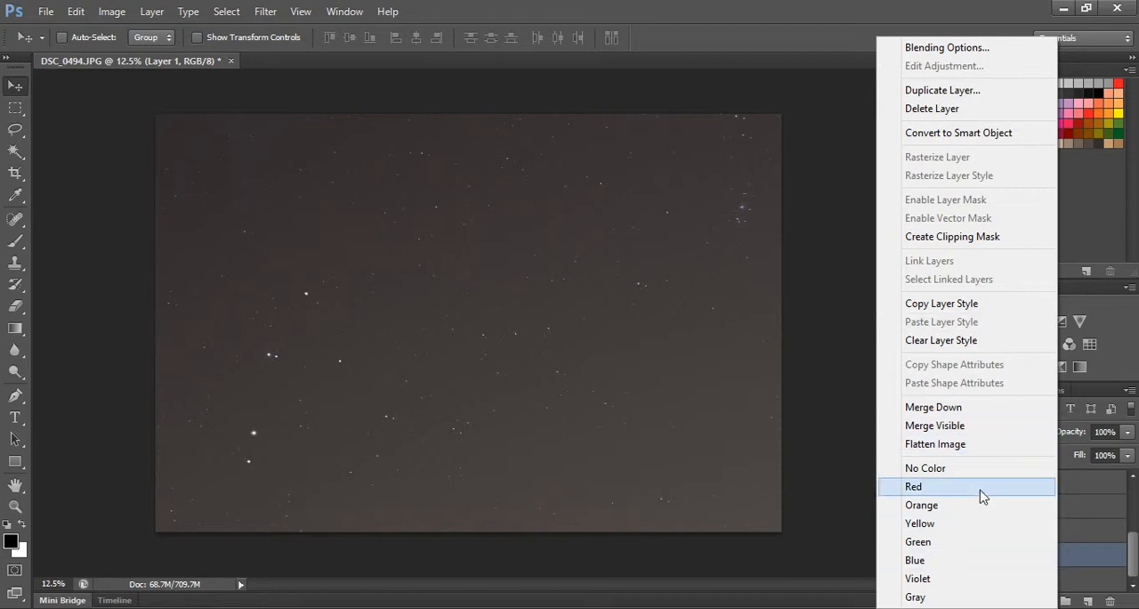
right_click(1090, 564)
right_click(1091, 566)
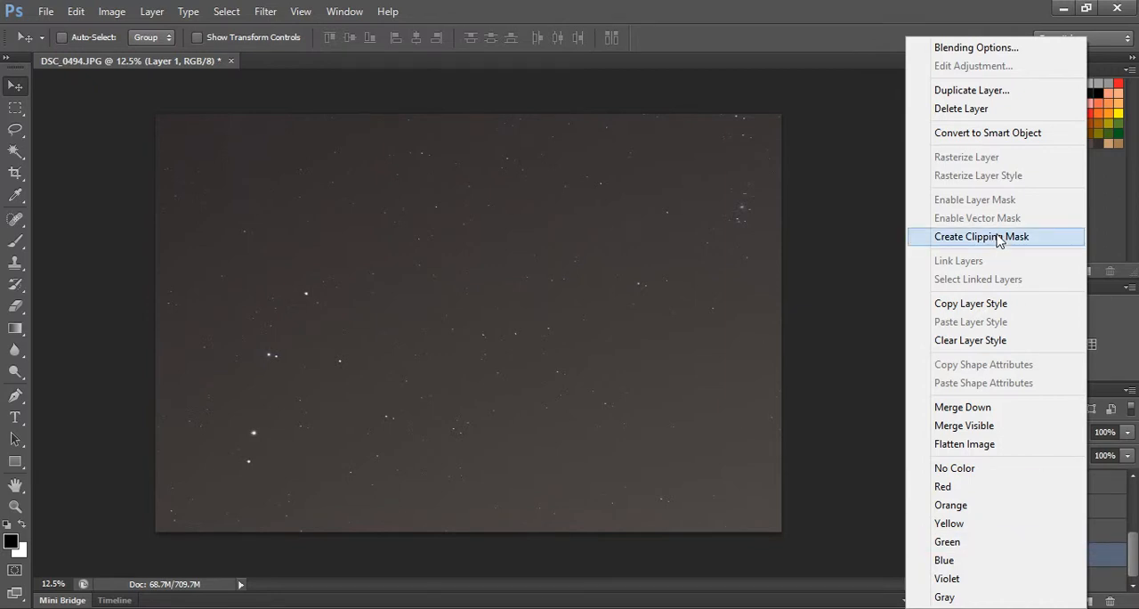
left_click(983, 93)
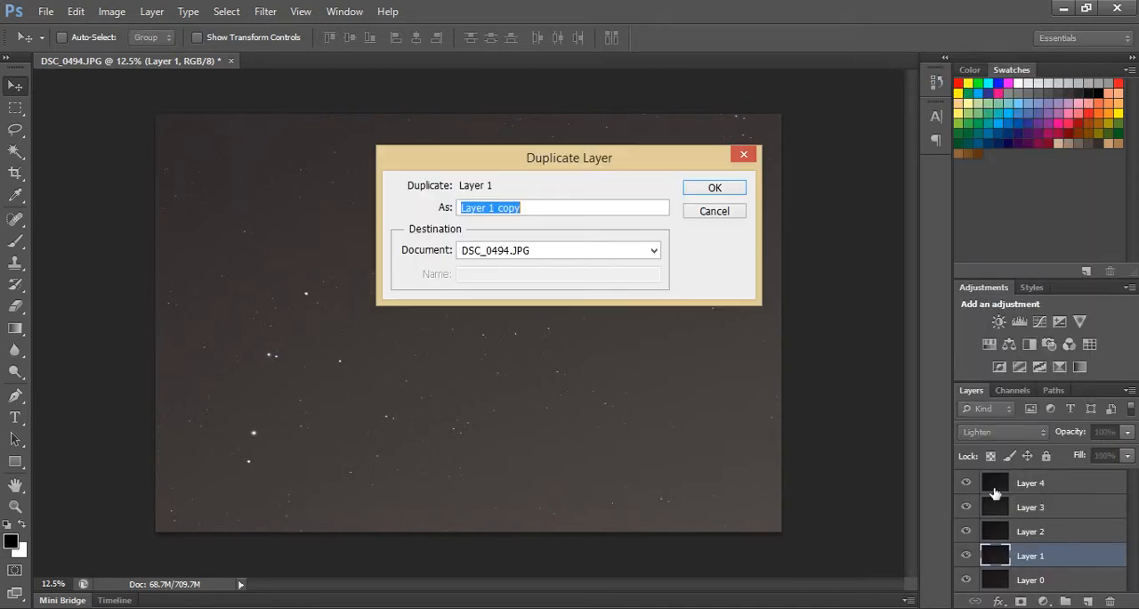
left_click(715, 188)
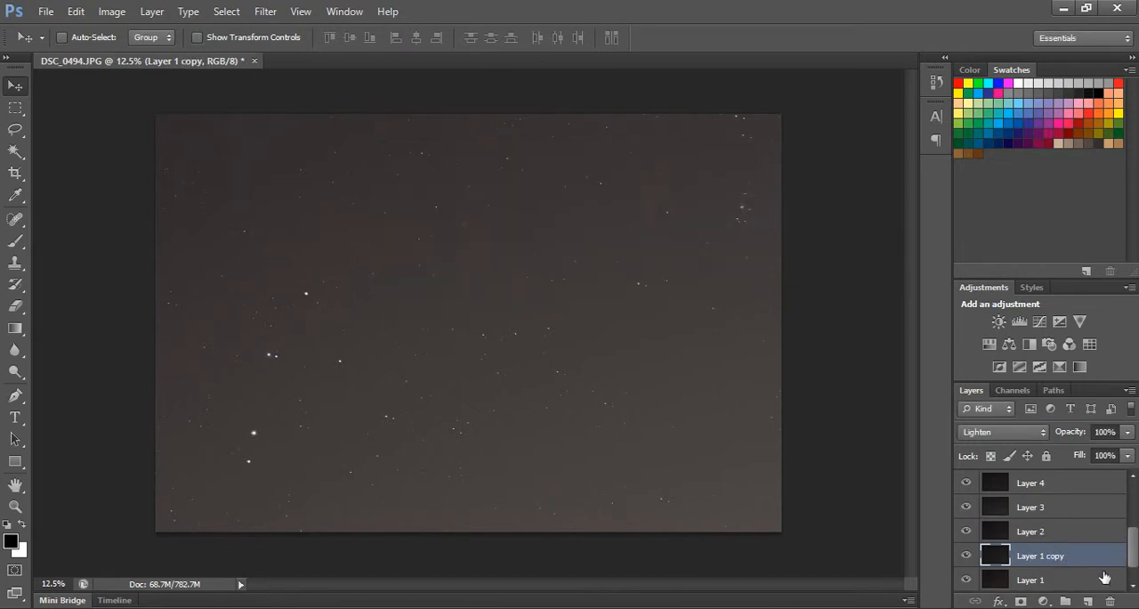
Try flipping Layer 1 copy horizontally to compare the star positions, and undo the flip.
left_click_drag(1133, 545, 1134, 571)
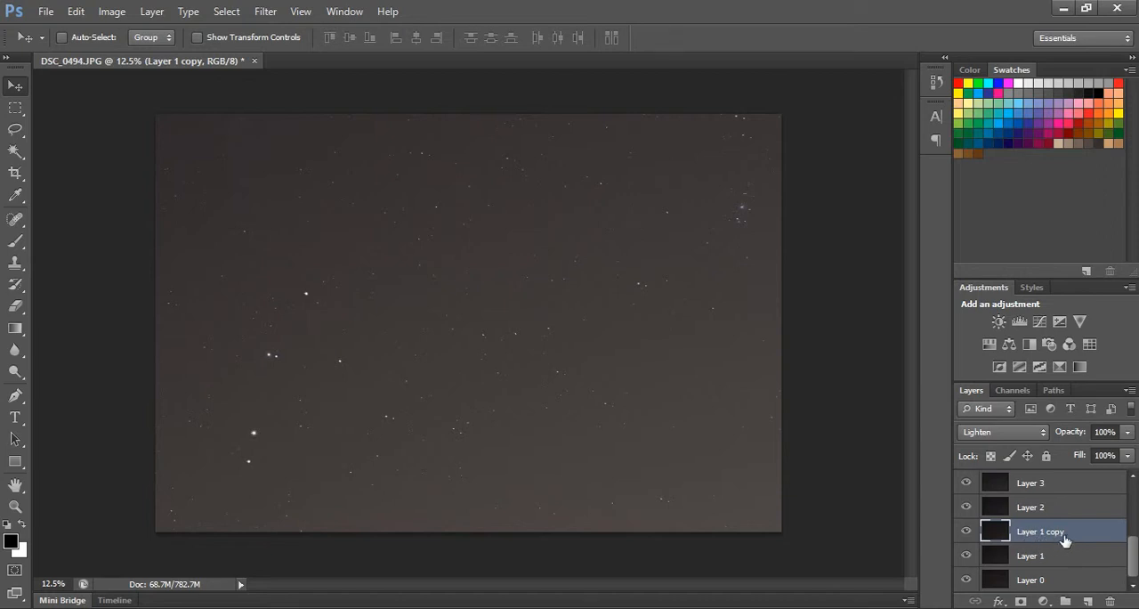
left_click(78, 14)
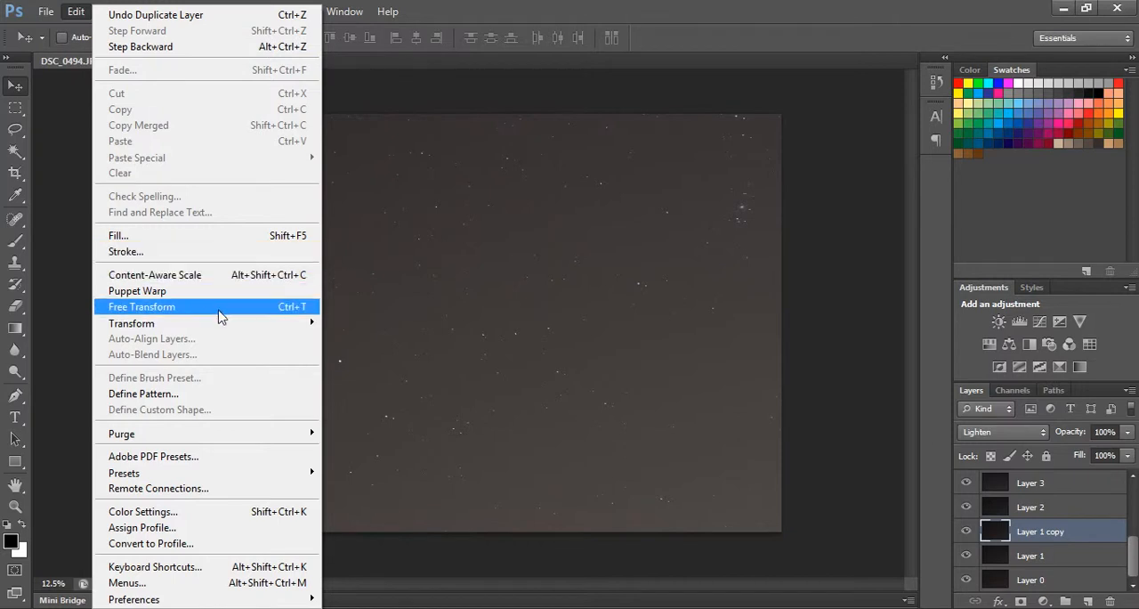
mouse_move(221, 326)
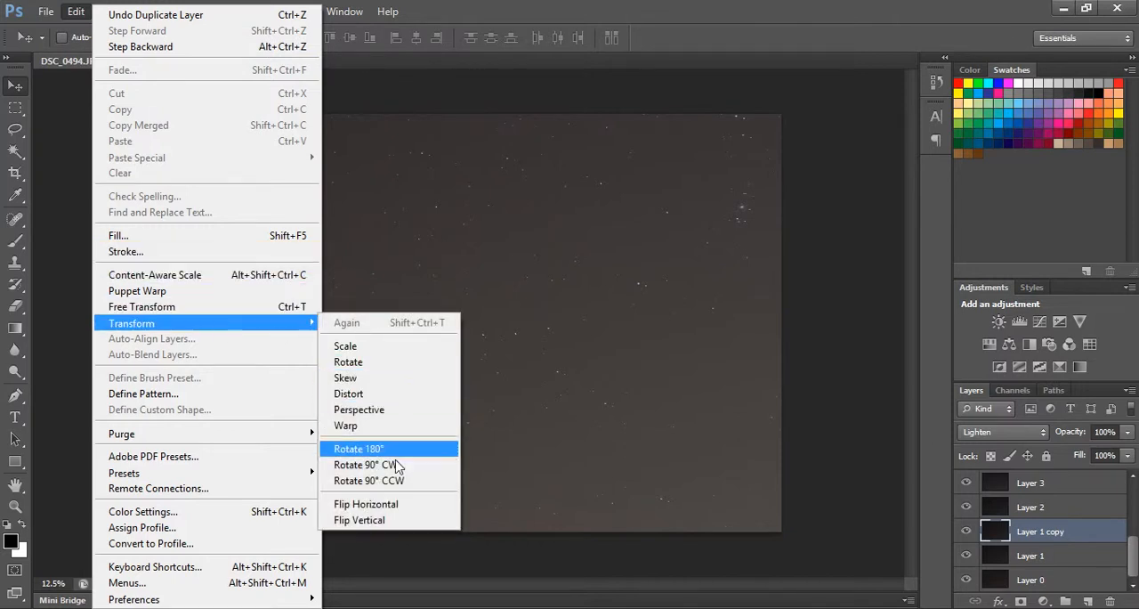
left_click(375, 507)
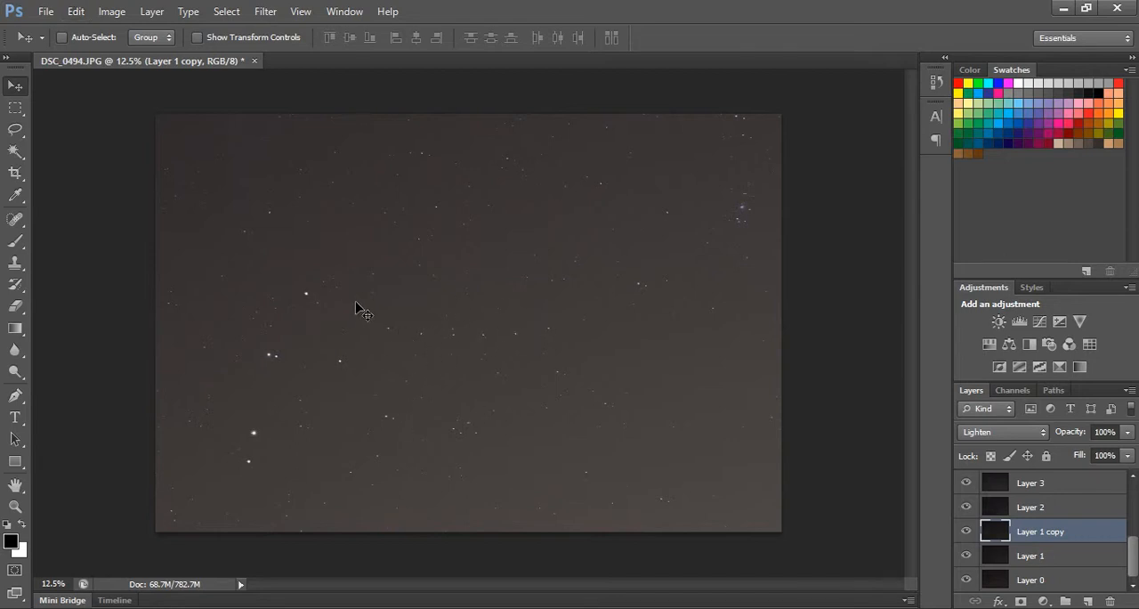
left_click(78, 15)
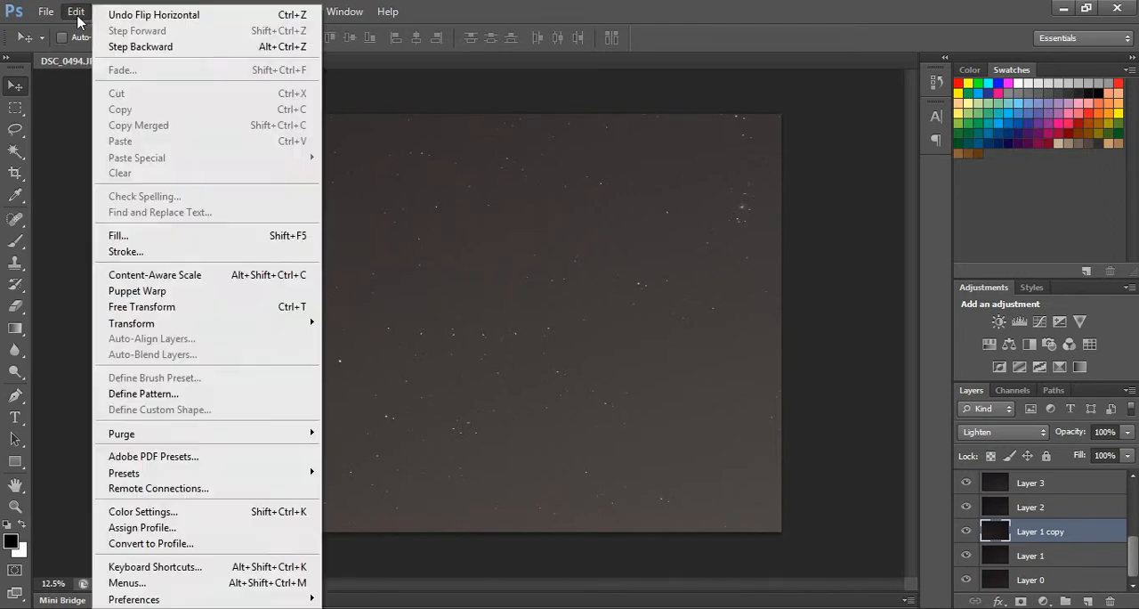
left_click(124, 50)
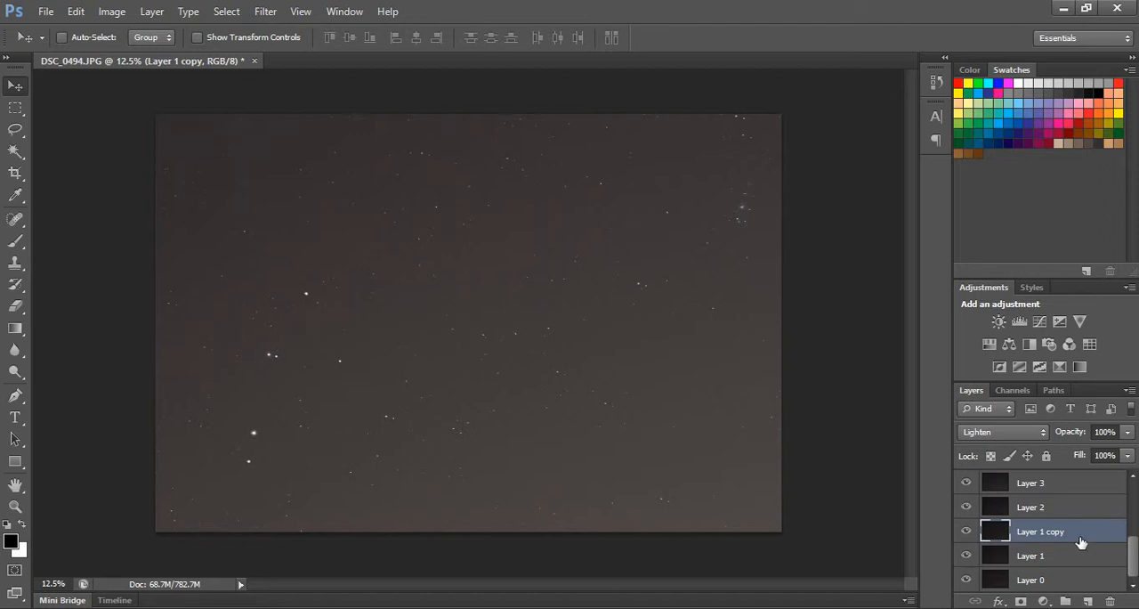
Flip Layer 1 copy horizontally to add mirrored stars to the sky.
left_click(76, 11)
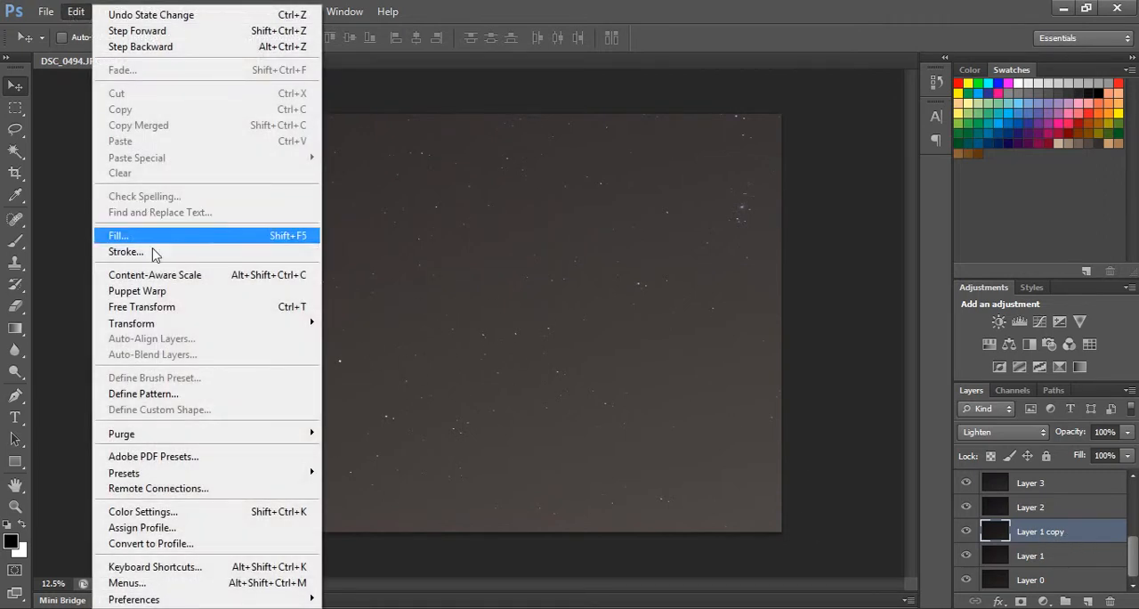
mouse_move(165, 331)
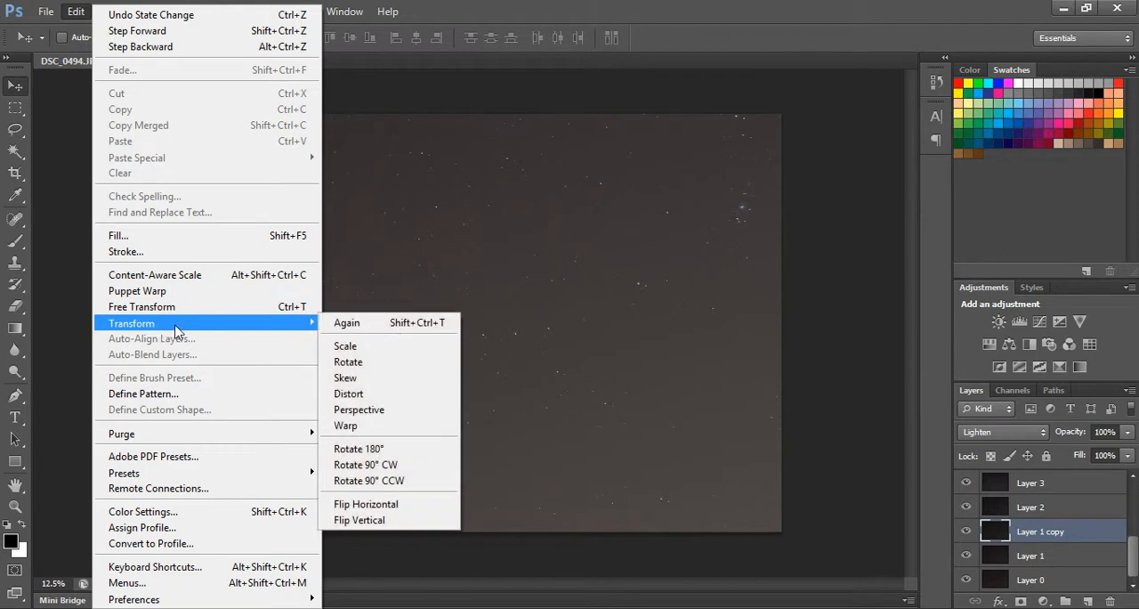
left_click(400, 504)
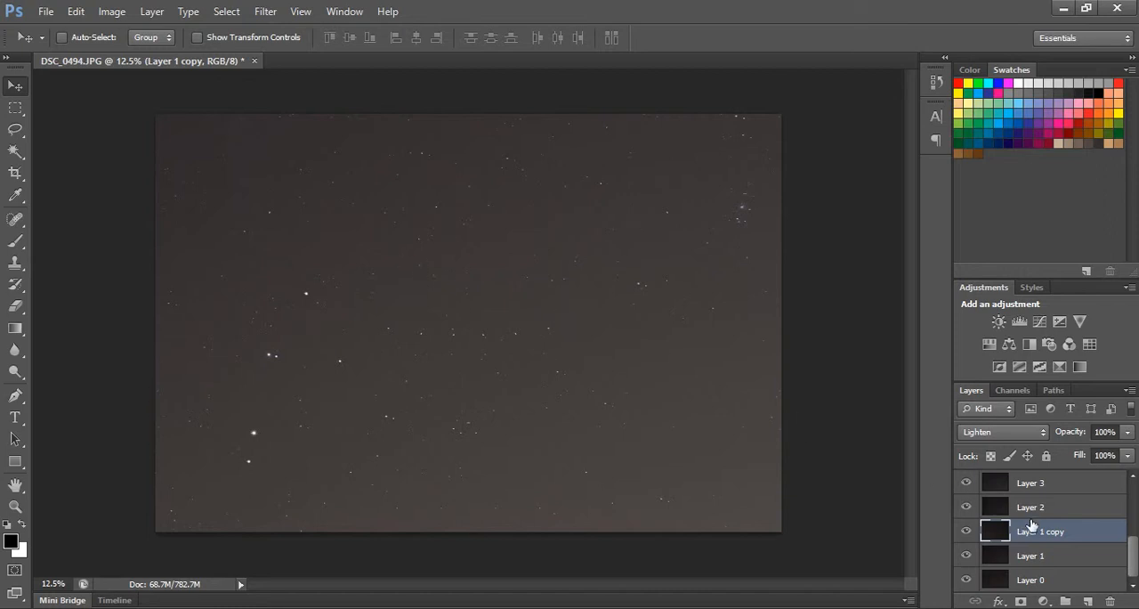
scroll(1090, 543, "up", 2)
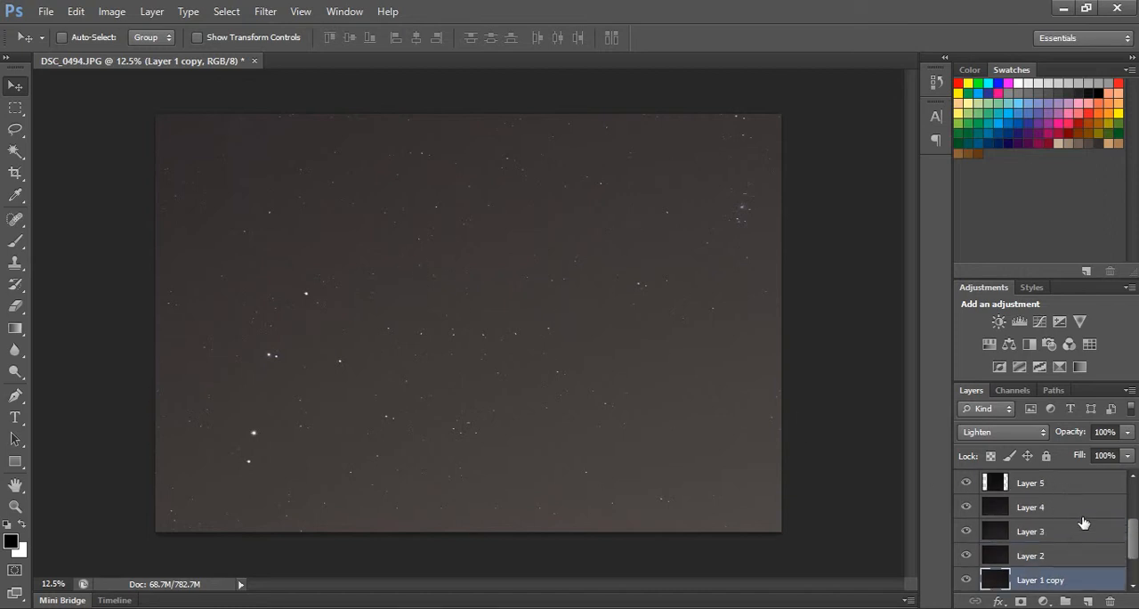
scroll(1084, 523, "up", 1)
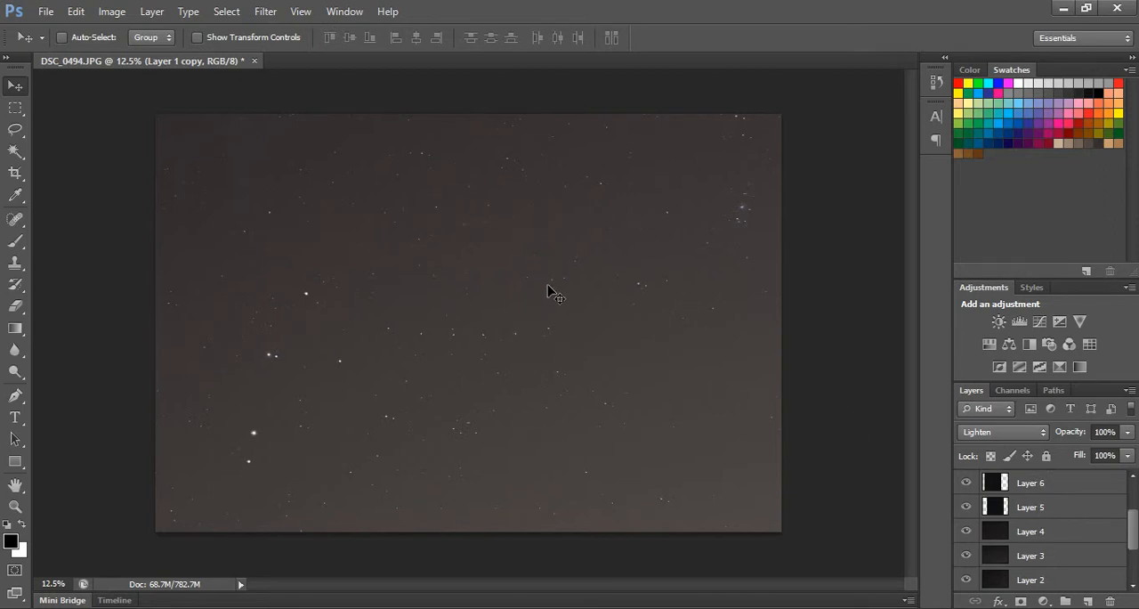
Pick Layer 1 copy and shift it up and to the right so its stars land in different parts of the sky.
right_click(505, 296)
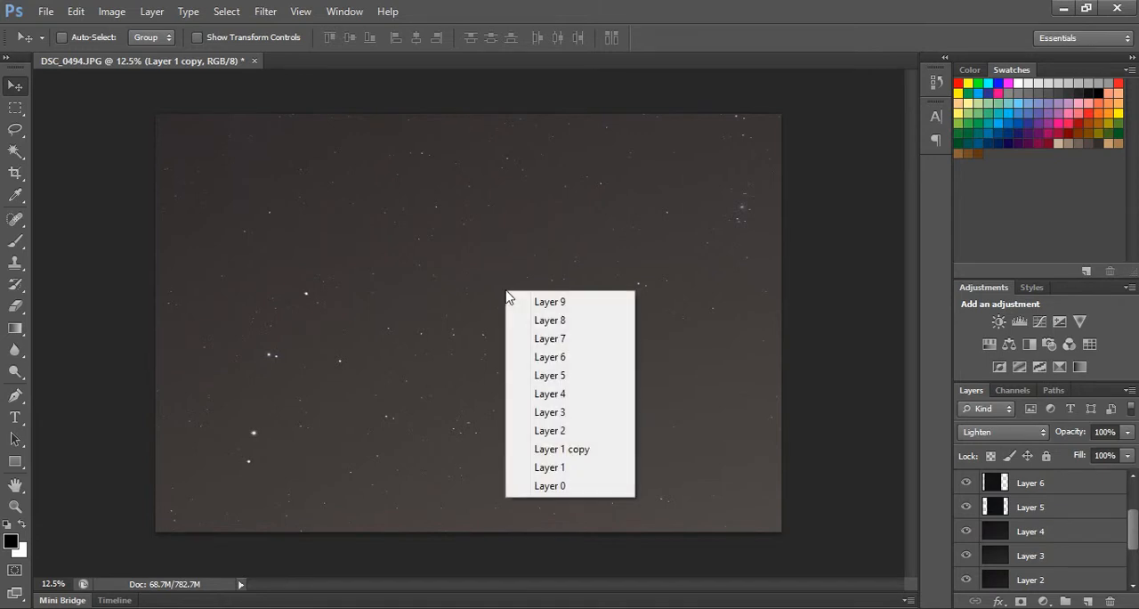
left_click(577, 454)
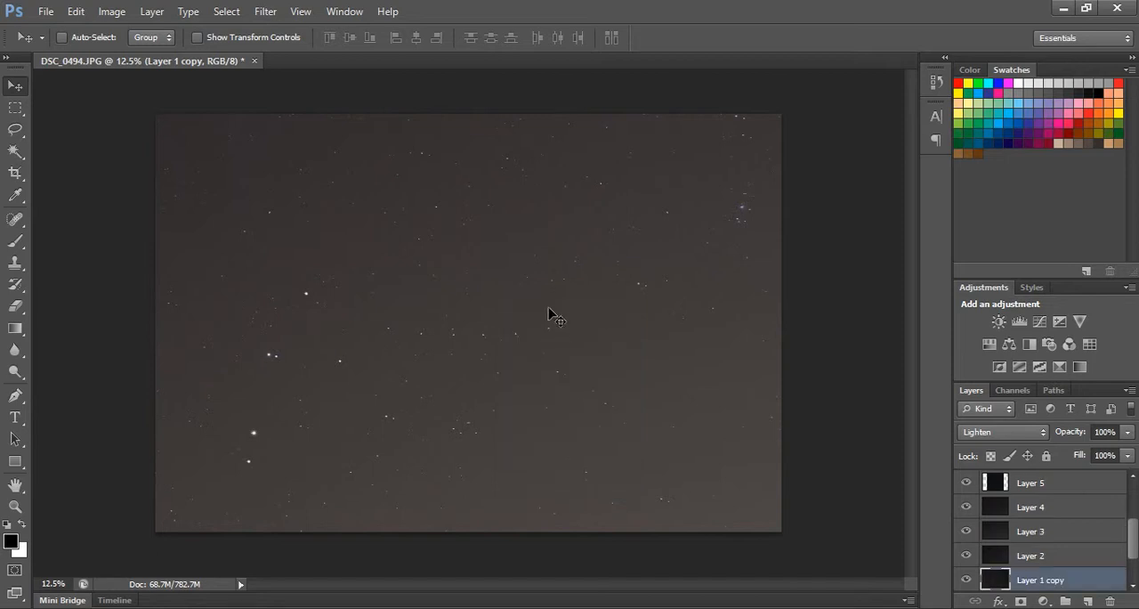
left_click_drag(531, 288, 655, 188)
left_click_drag(1131, 538, 1134, 504)
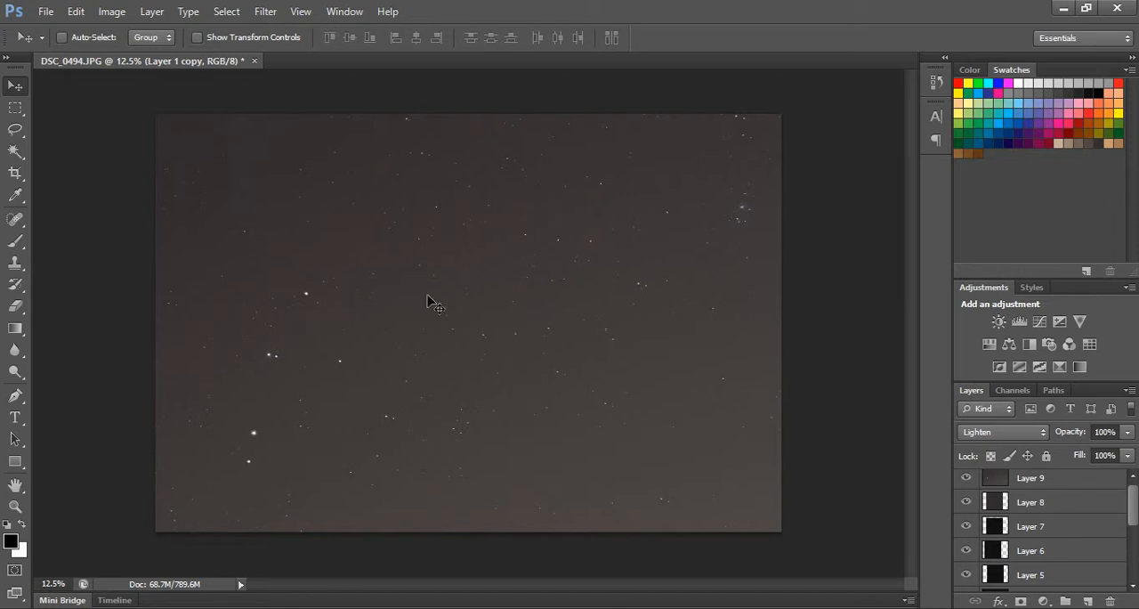
mouse_move(1132, 510)
left_mouse_down()
mouse_move(1133, 556)
mouse_move(1120, 508)
mouse_move(1130, 573)
mouse_move(1125, 521)
left_mouse_up()
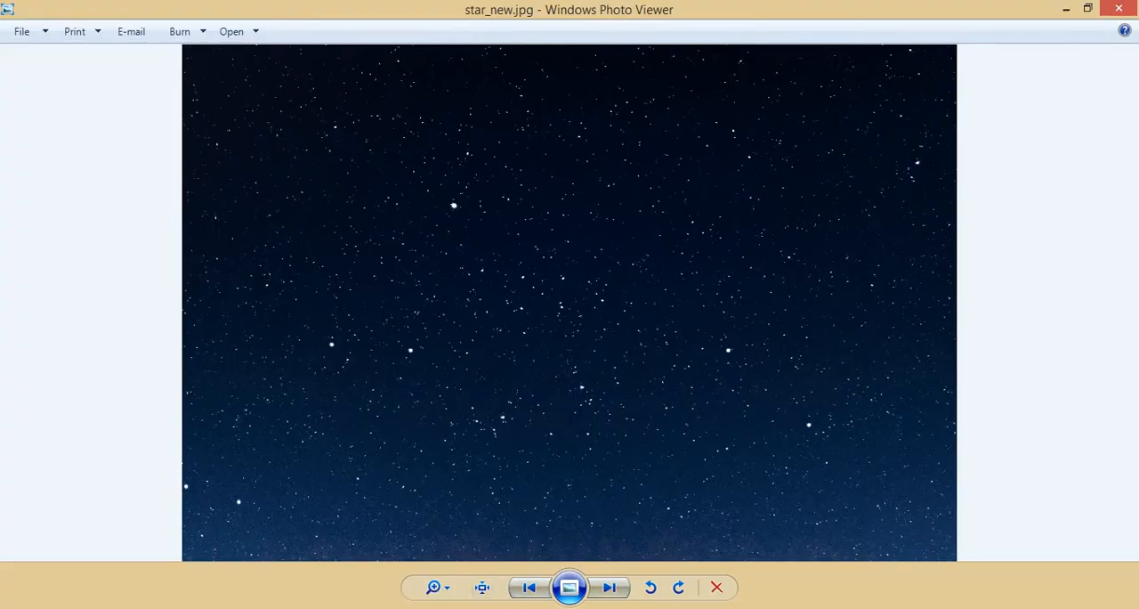
Return to Photoshop, select every layer from Layer 0 to Layer 9 including Layer 1 copy, and merge them into one layer.
left_click(377, 607)
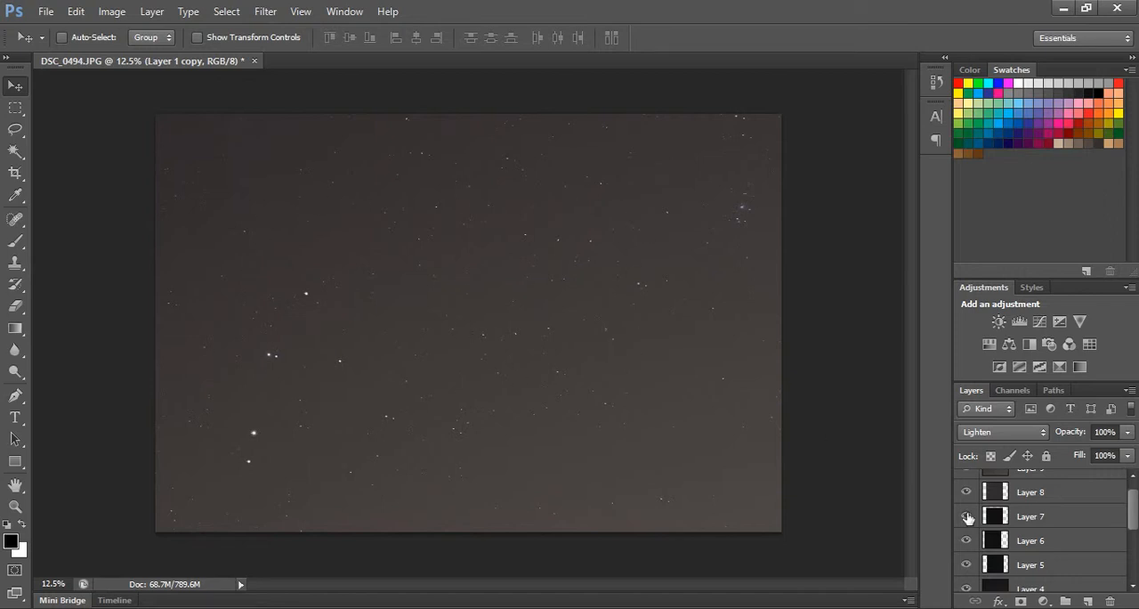
scroll(1046, 527, "up", 1)
scroll(1046, 527, "down", 5)
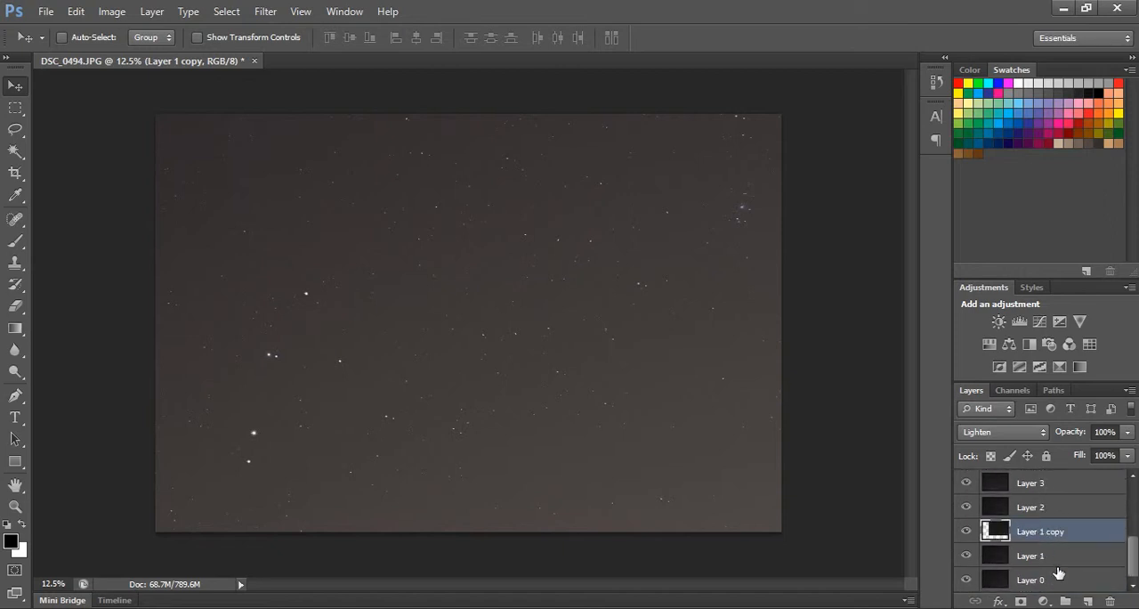
left_click(1057, 563, "shift")
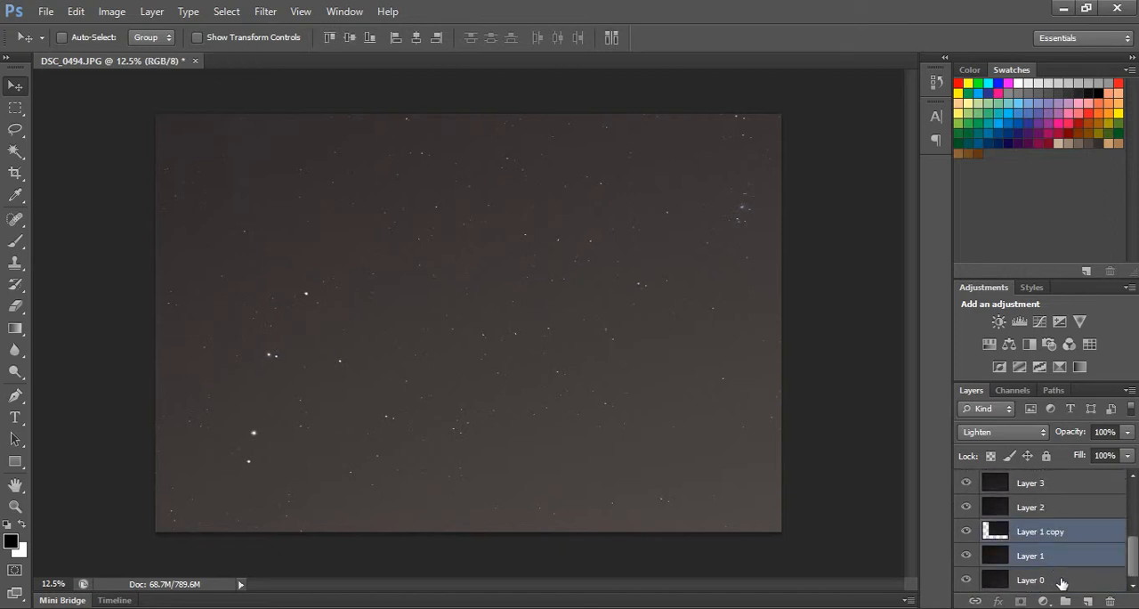
left_click(1061, 580, "shift")
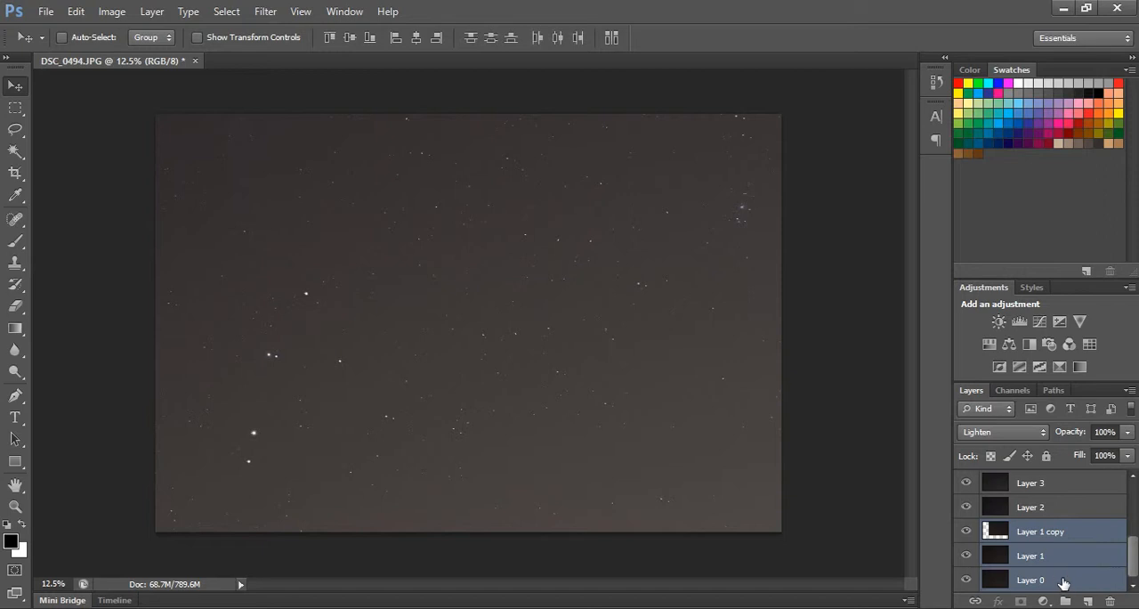
left_click(1073, 507, "shift")
left_click(1068, 483, "shift")
scroll(1135, 534, "up", 1)
scroll(1135, 538, "up", 2)
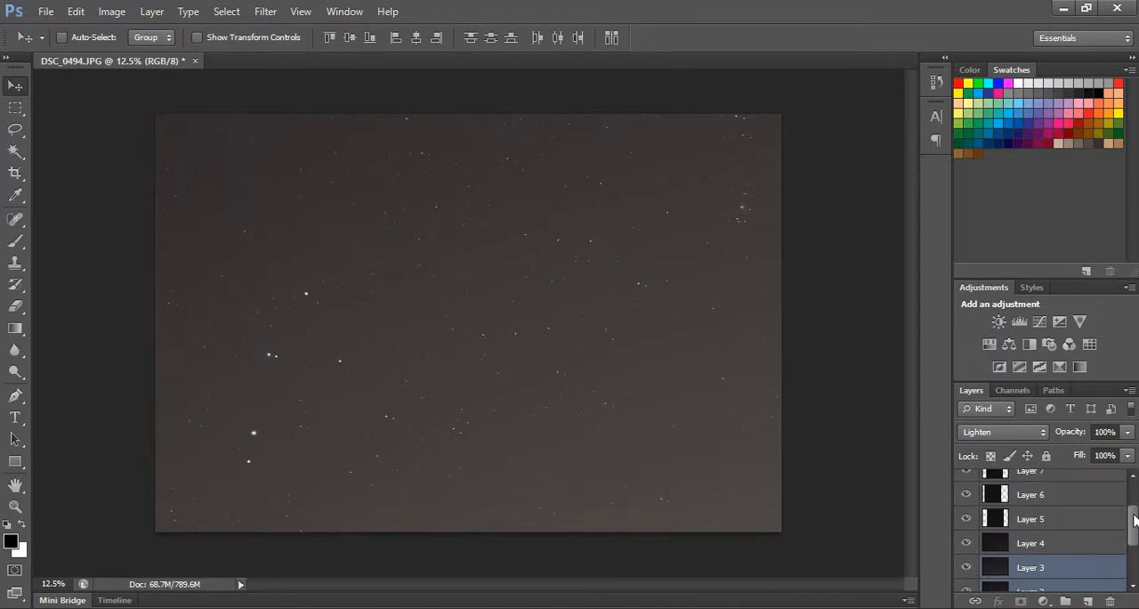
left_click(1100, 544, "shift")
left_click(1094, 522, "shift")
left_click(1087, 500, "shift")
left_click(1081, 481, "shift")
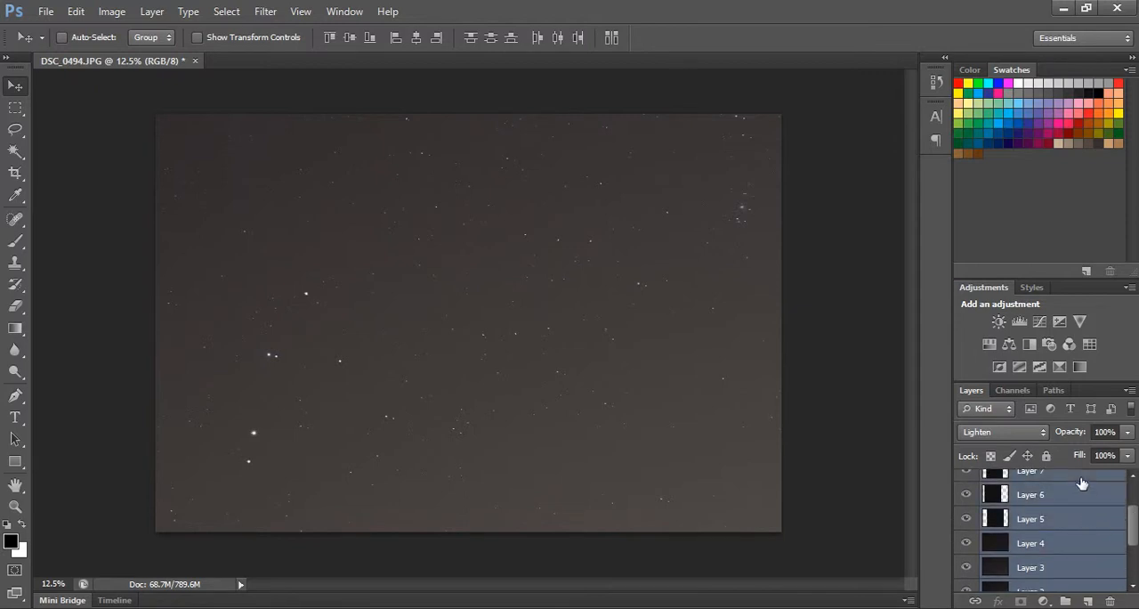
scroll(1134, 532, "up", 2)
left_click(1105, 507, "shift")
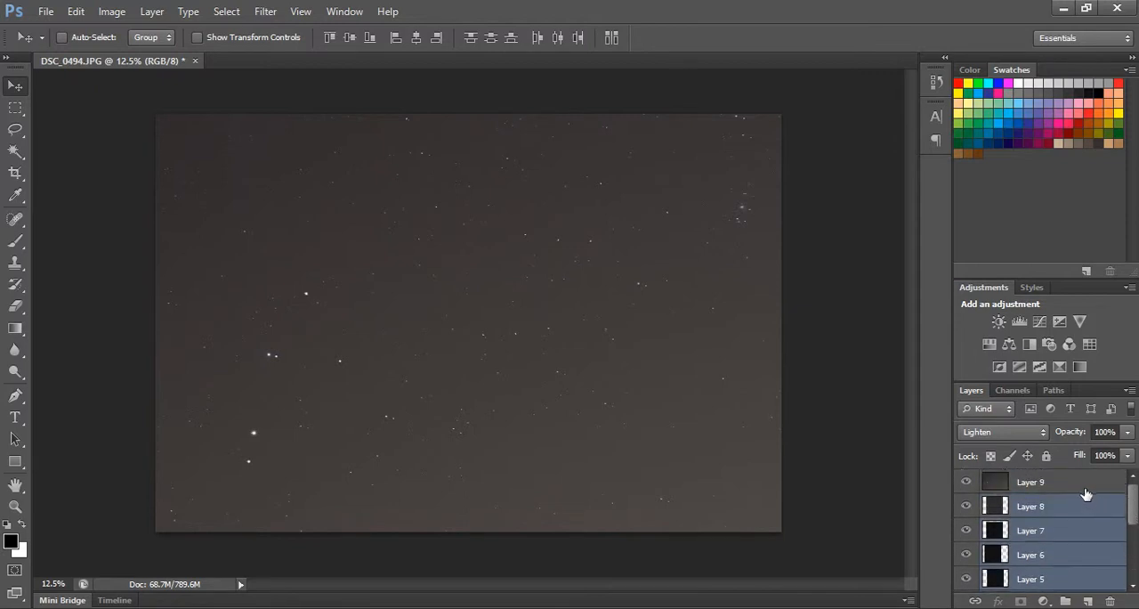
left_click(1085, 492, "shift")
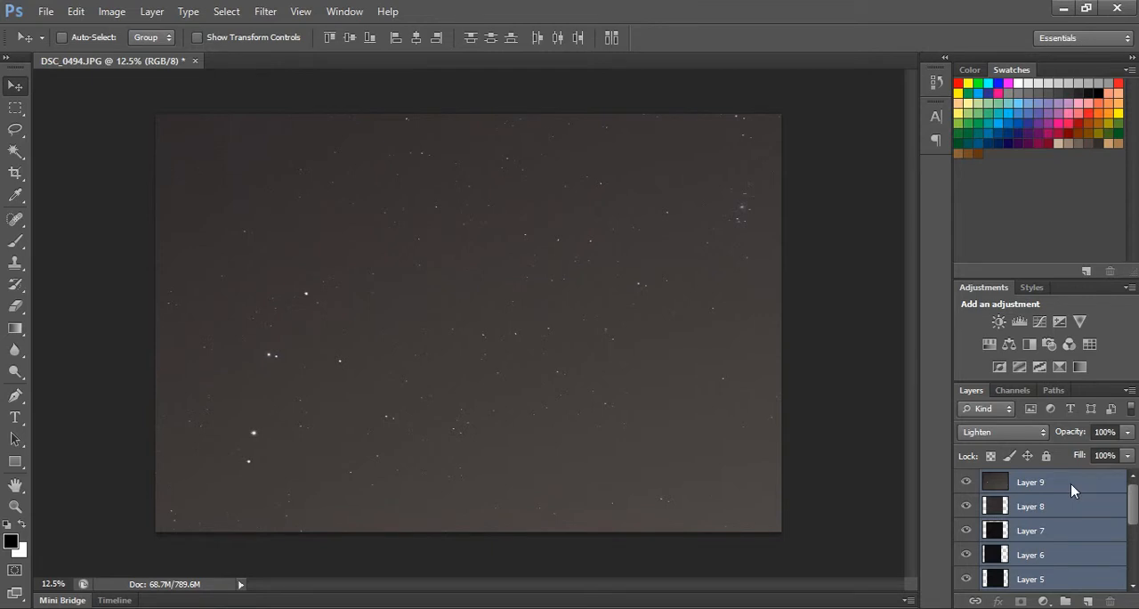
right_click(1070, 483)
left_click(966, 407)
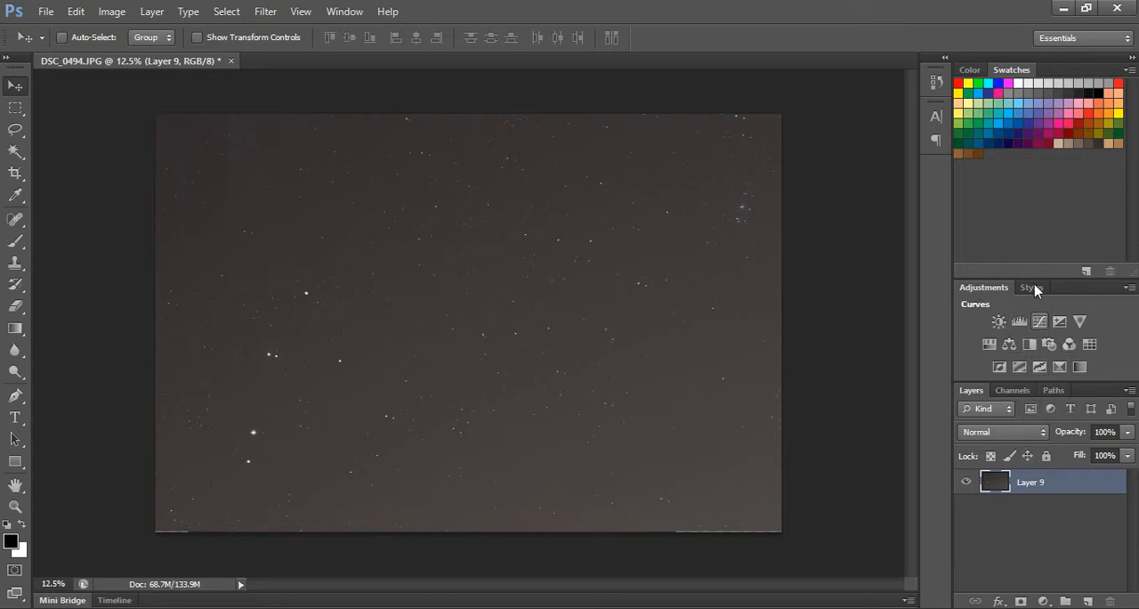
Hide the Adjustments panel and show it again.
left_click(351, 11)
left_click(352, 109)
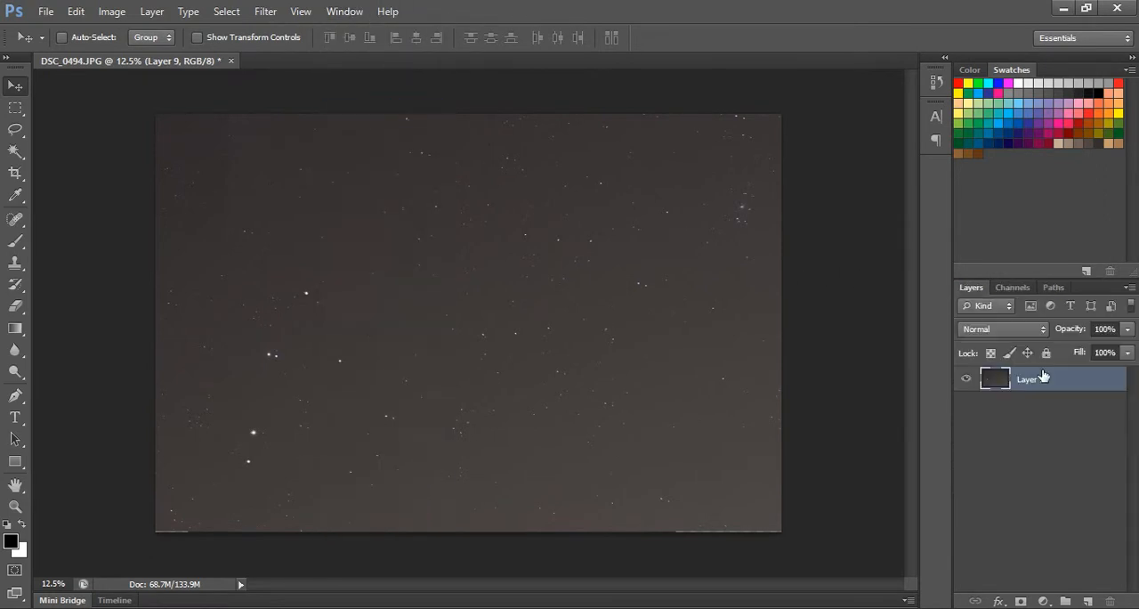
left_click(338, 12)
left_click(371, 108)
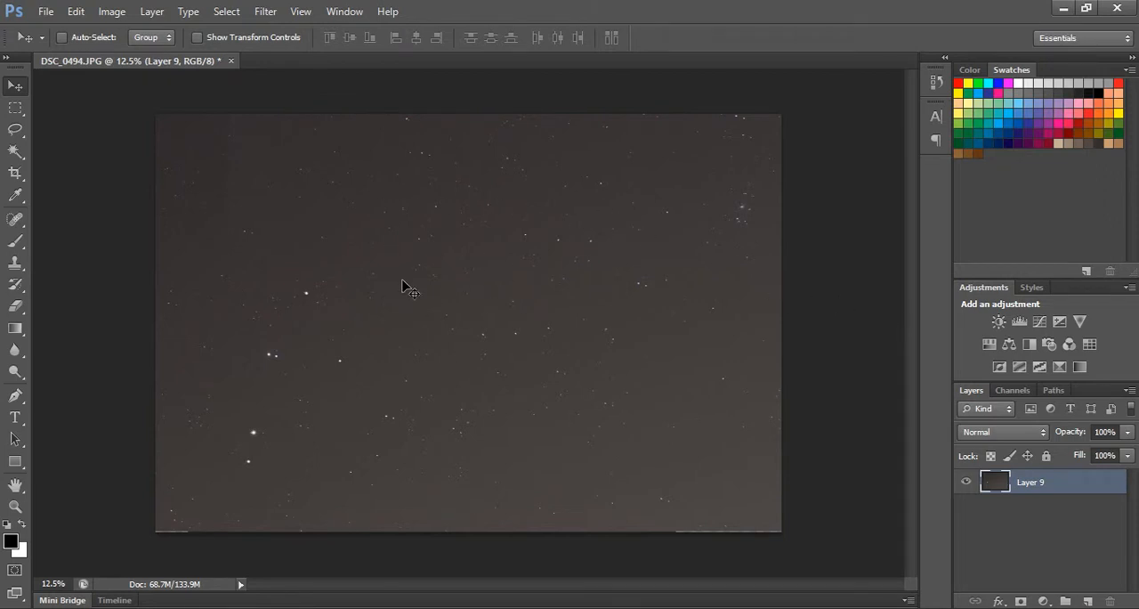
Add a Brightness/Contrast adjustment above the merged Layer 9 and lower its brightness to -63.
left_click(997, 322)
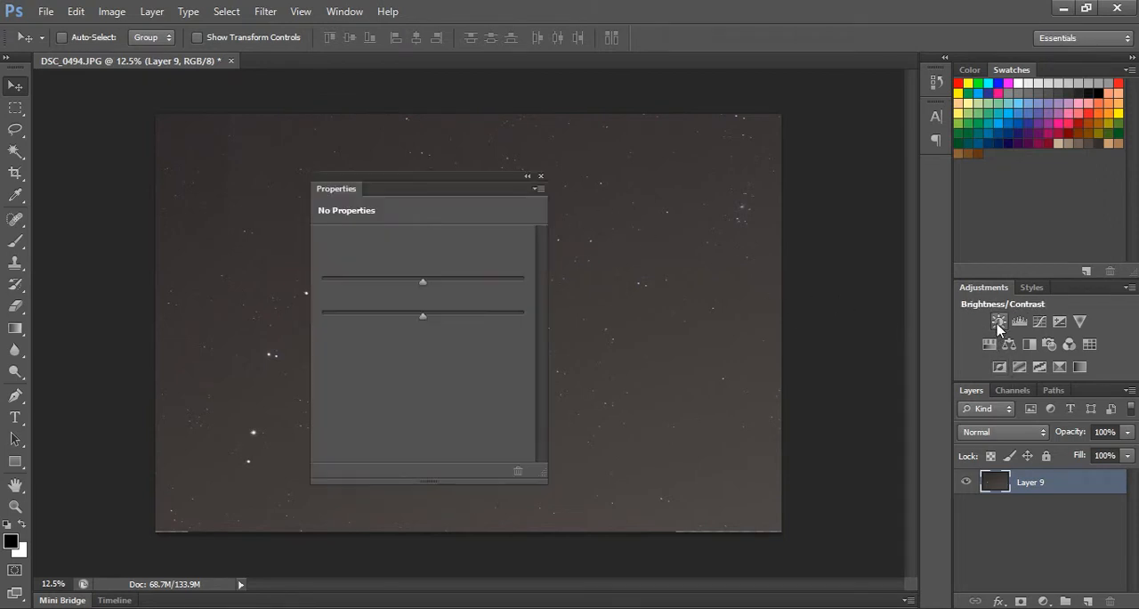
left_click_drag(418, 186, 768, 189)
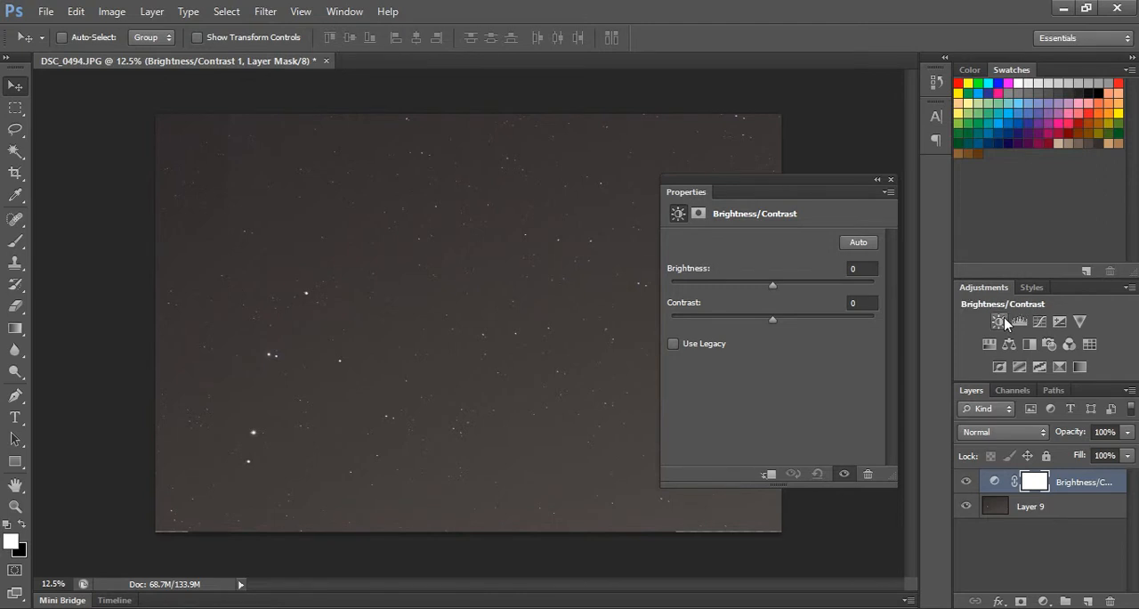
left_click_drag(772, 284, 744, 286)
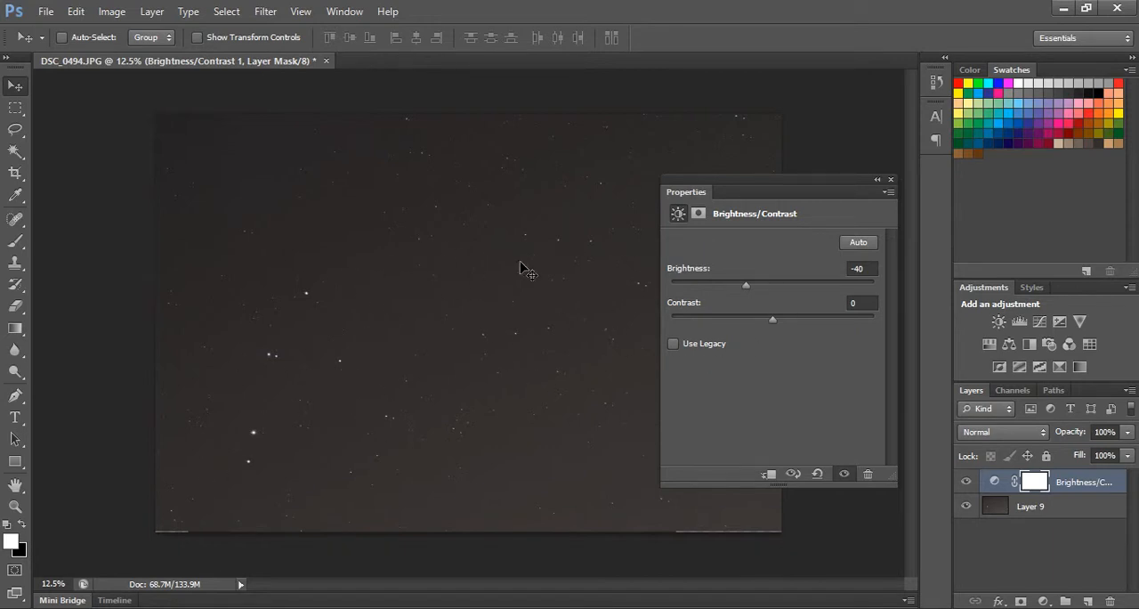
left_click_drag(745, 291, 730, 287)
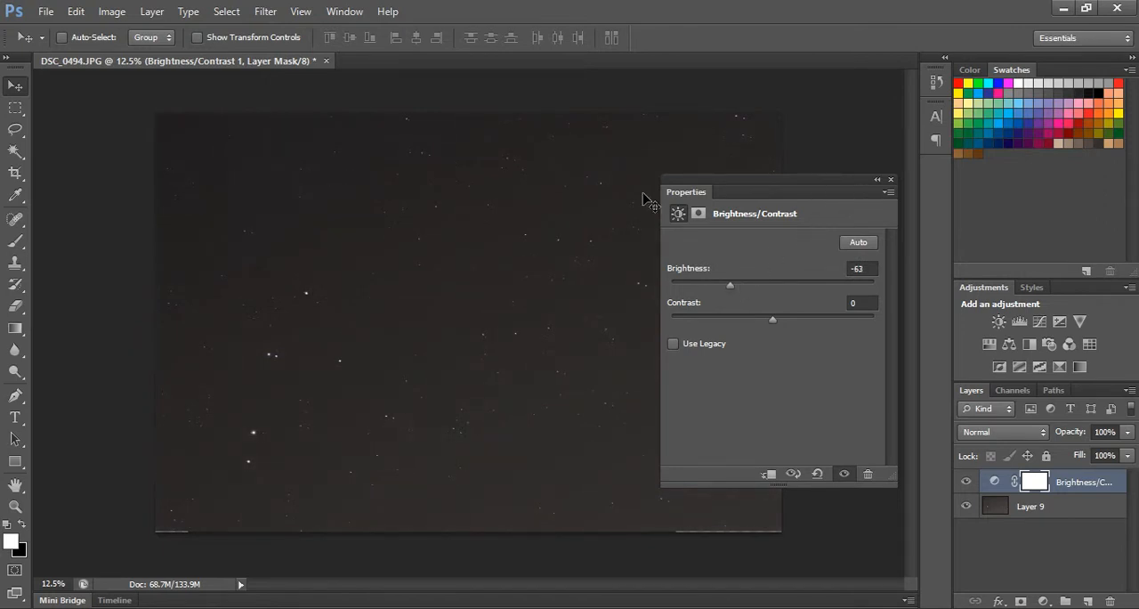
Inspect the stars closely at different brightness levels and set the Brightness/Contrast adjustment's brightness to -62.
key("ctrl+plus")
key("ctrl+plus")
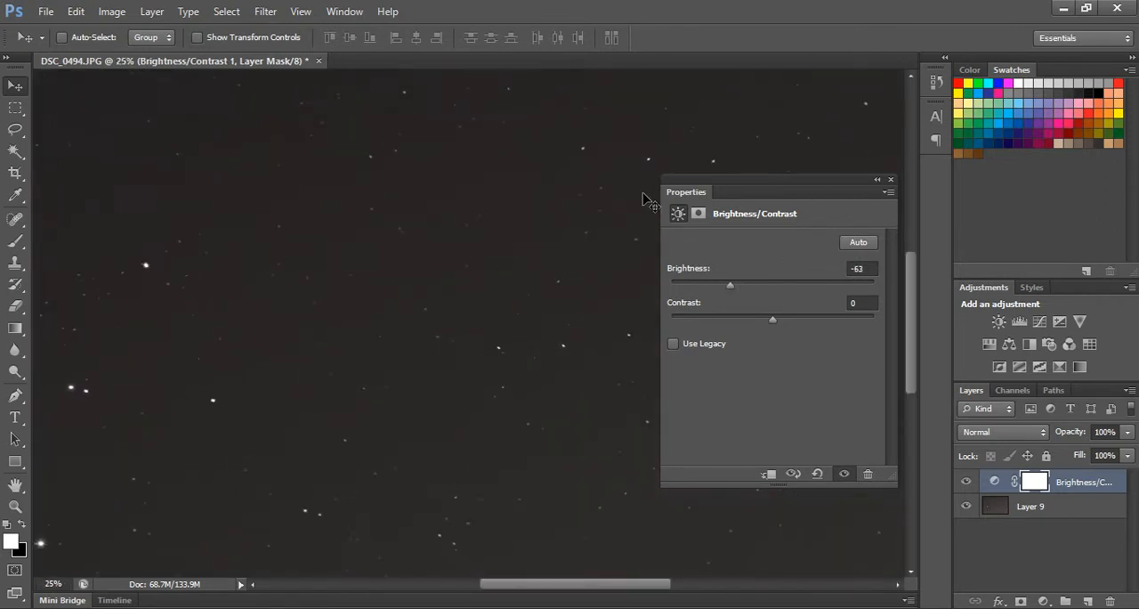
key("ctrl+minus")
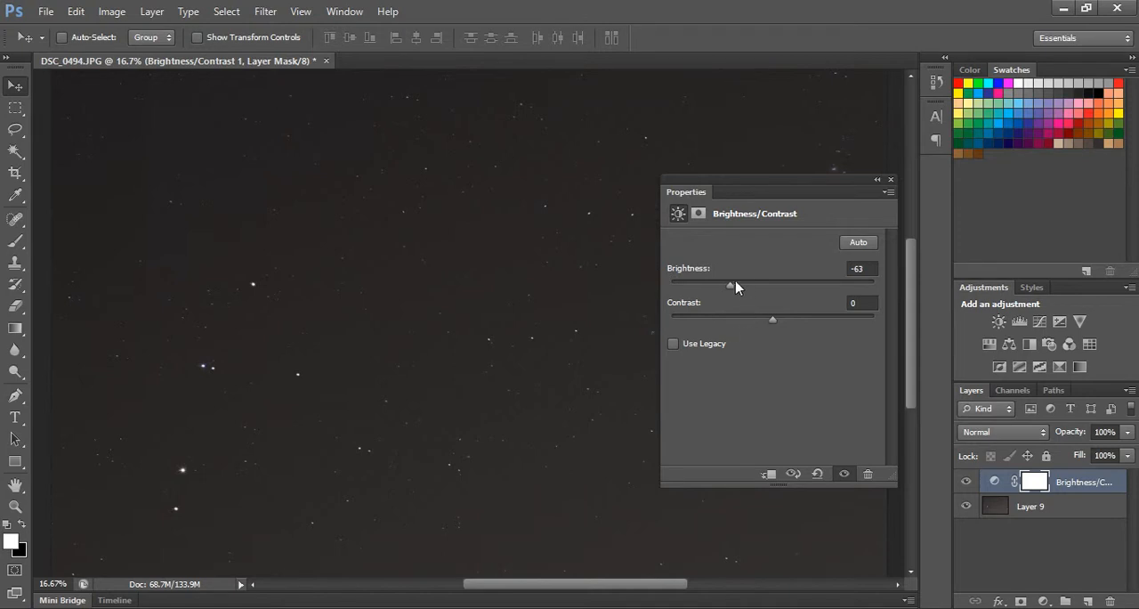
left_click_drag(729, 282, 773, 285)
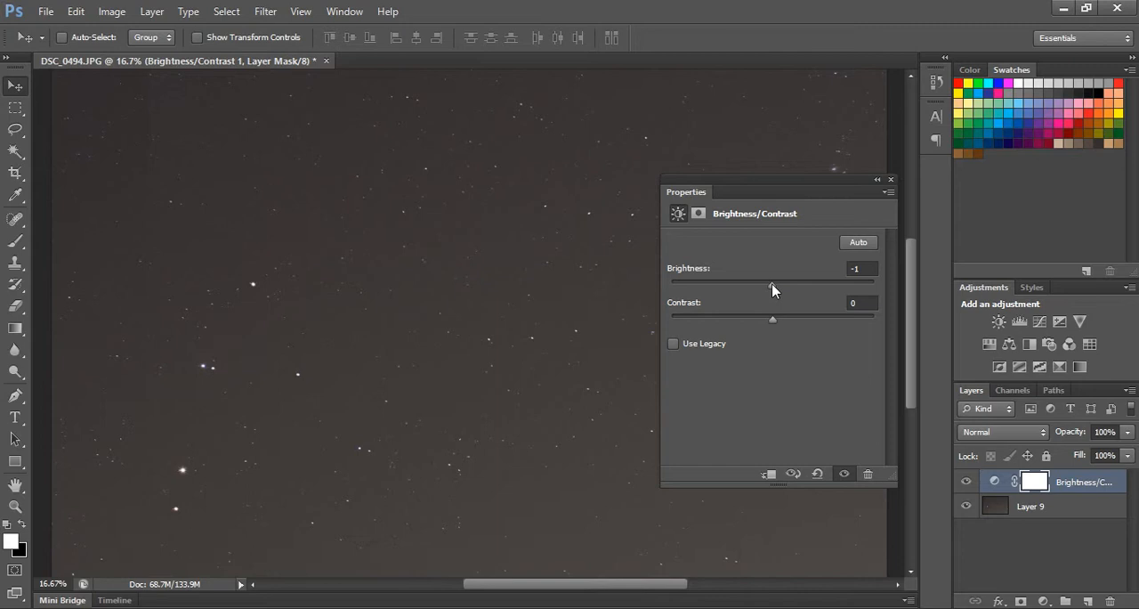
left_click_drag(770, 284, 726, 296)
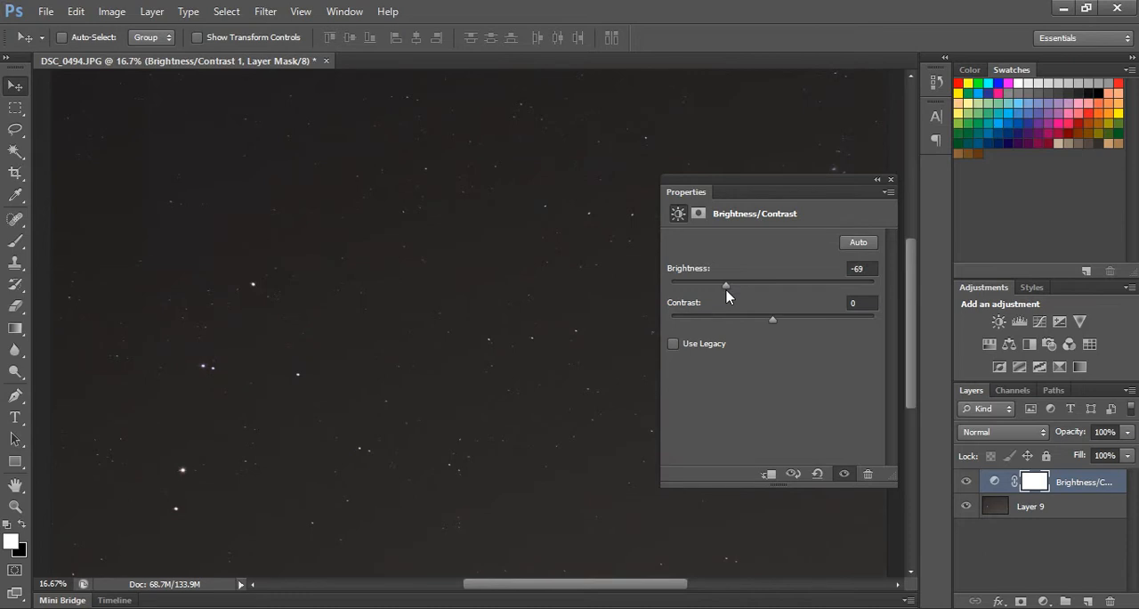
left_click_drag(726, 296, 729, 296)
Set the adjustment's contrast to 61 and its brightness to -50, and collapse its settings.
left_click_drag(782, 321, 834, 318)
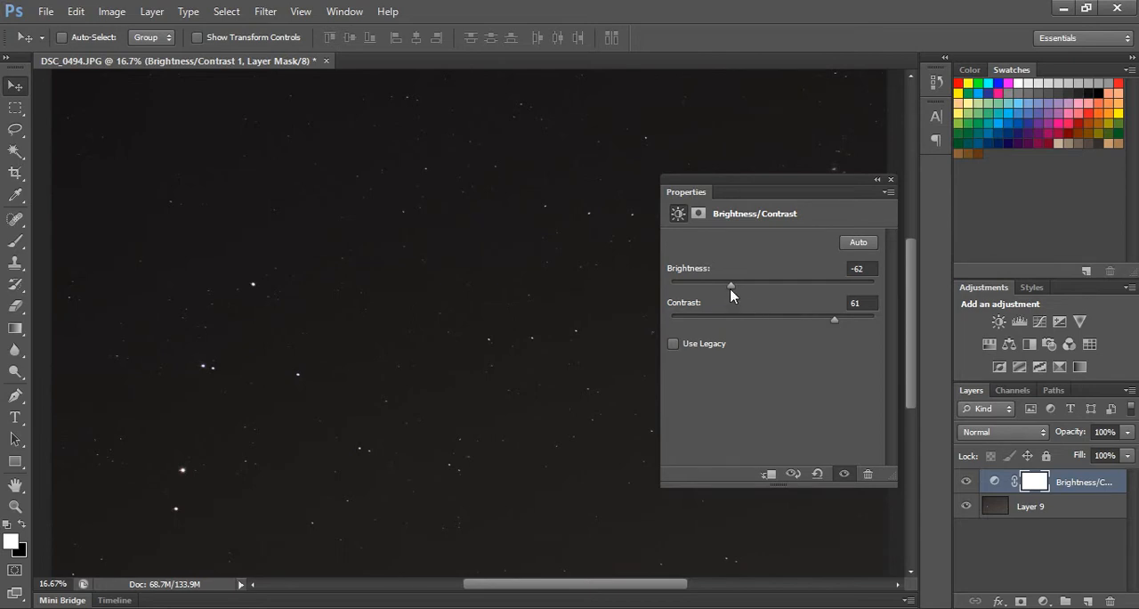
left_click_drag(743, 283, 742, 283)
key("ctrl+minus")
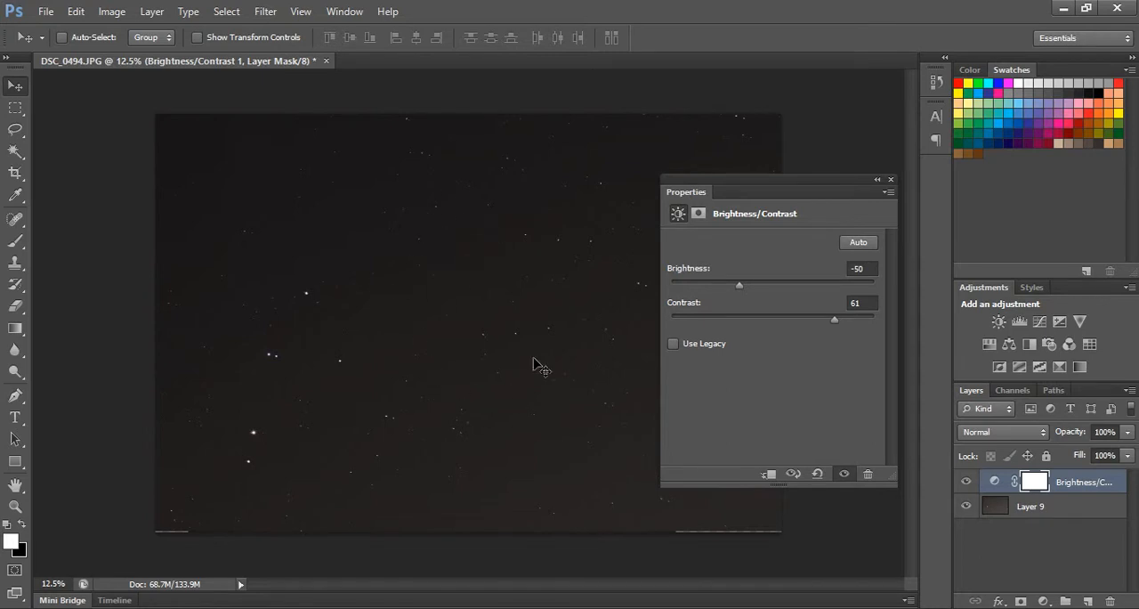
left_click(877, 182)
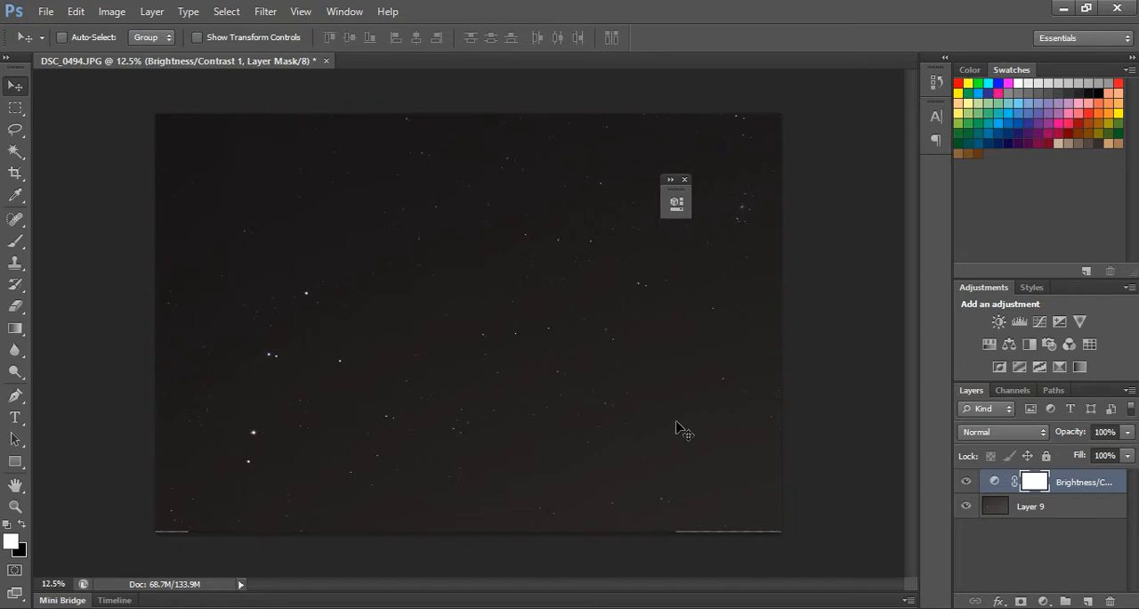
Add a Photo Filter adjustment over the sky and choose Cooling Filter (80).
left_click(1049, 344)
left_click_drag(522, 197, 862, 216)
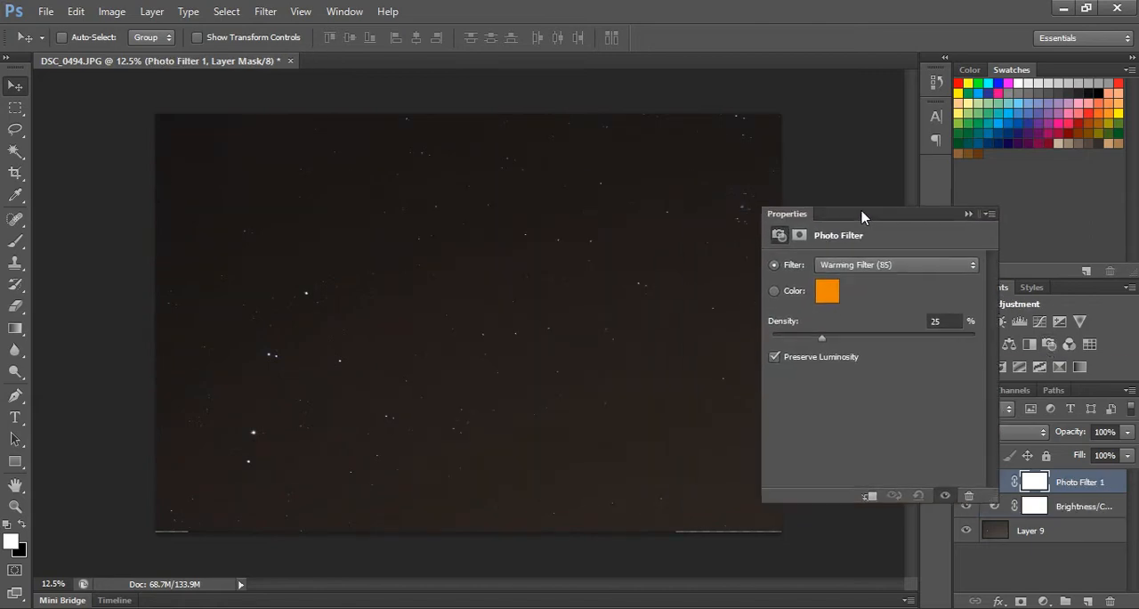
left_click(943, 271)
left_click(941, 325)
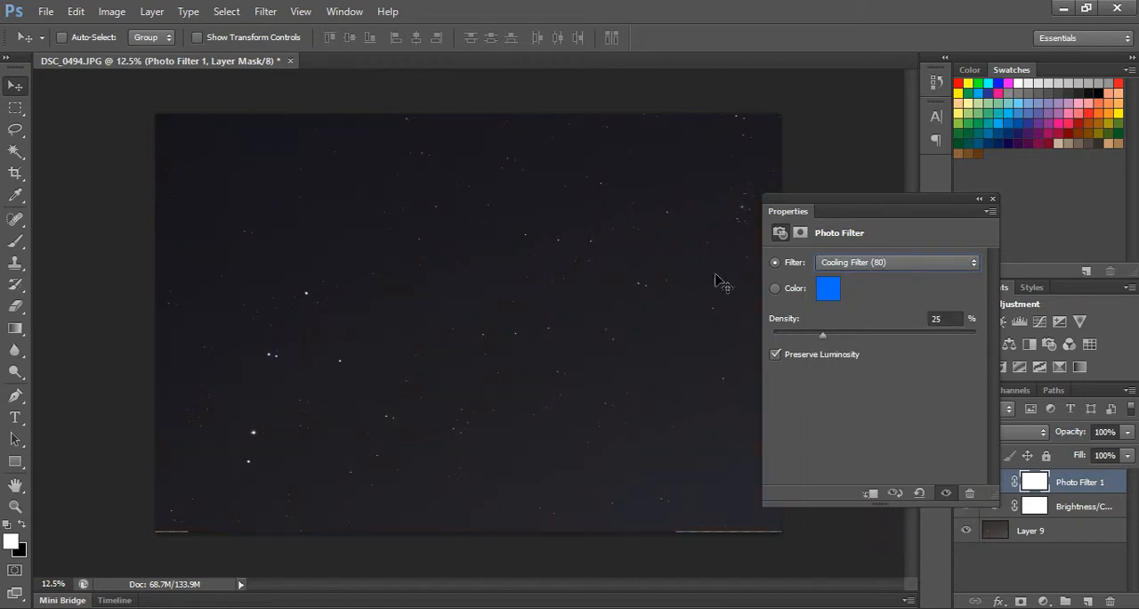
Try Cooling Filter (LBB), switch the Photo Filter to Cooling Filter (82), and set its density to 35%.
left_click(859, 263)
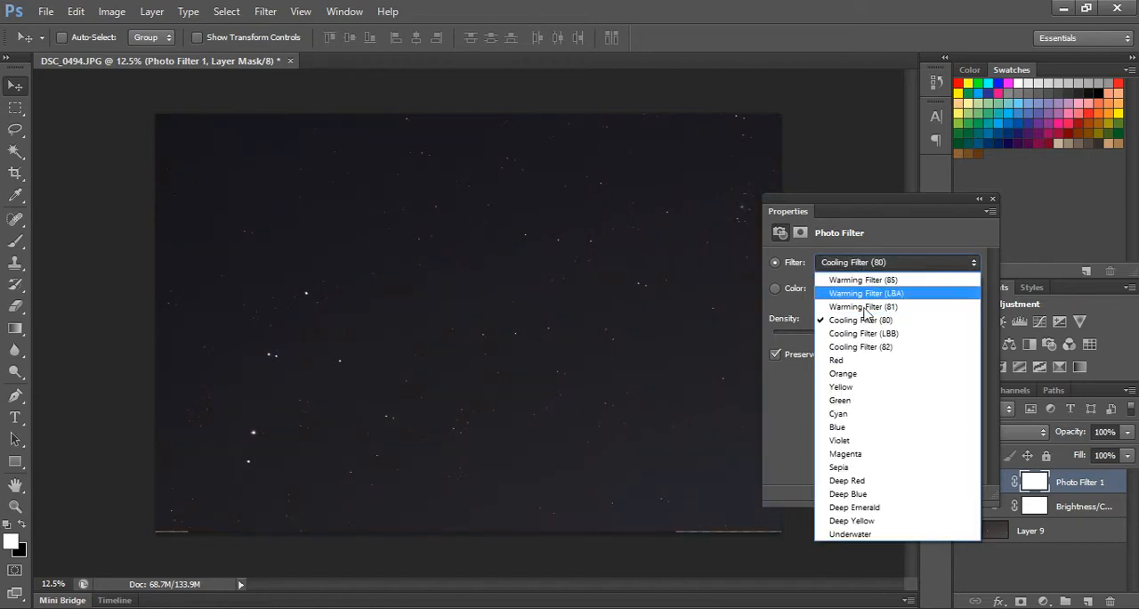
left_click(873, 337)
left_click(852, 263)
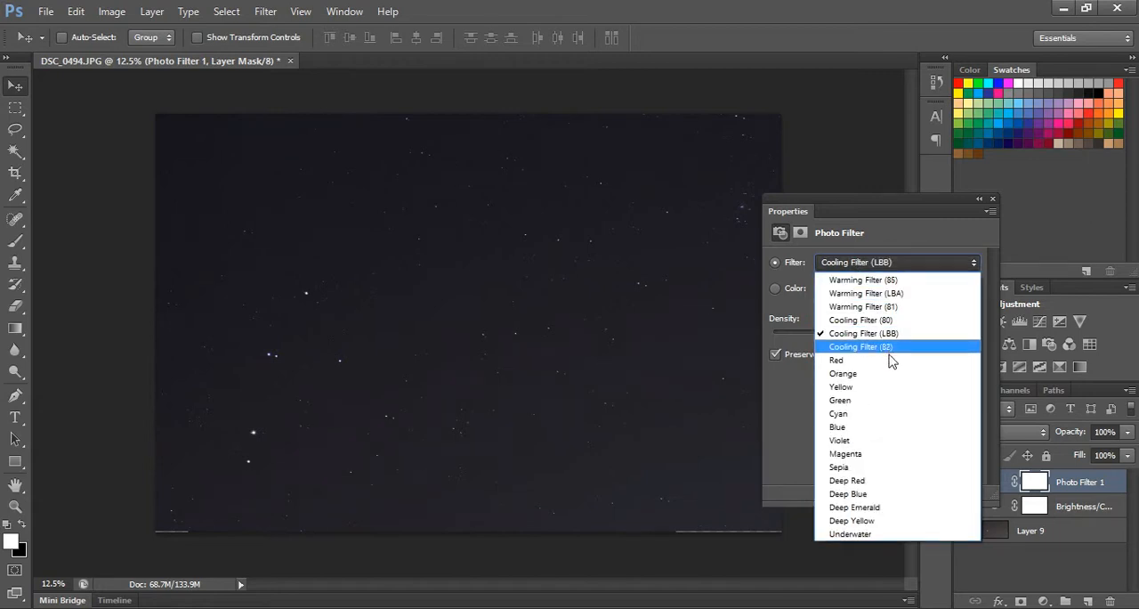
left_click(881, 353)
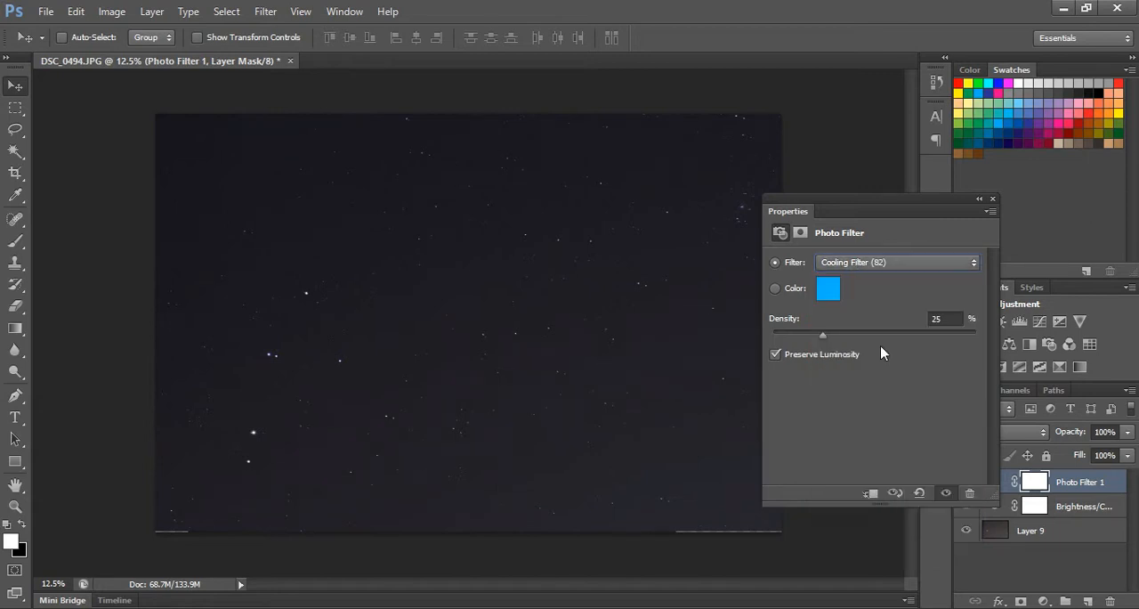
left_click(878, 264)
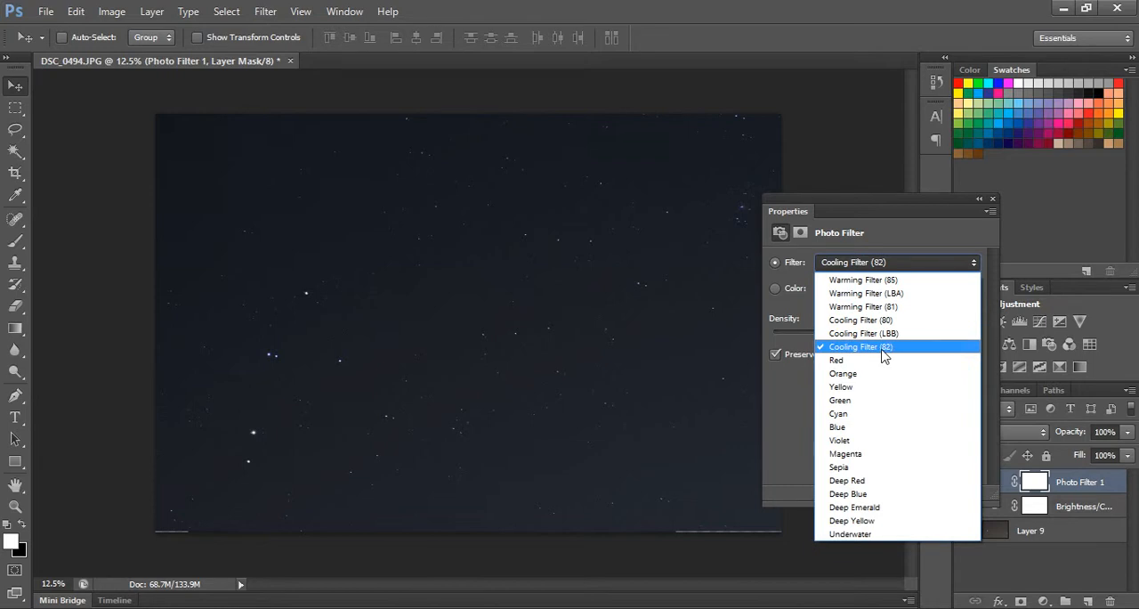
left_click(891, 350)
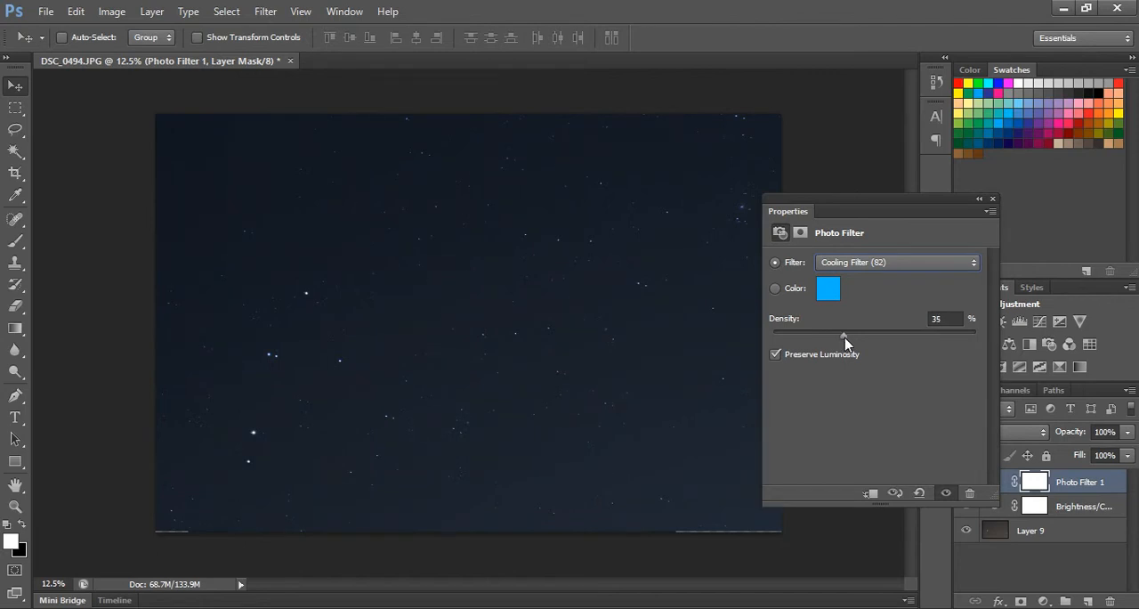
left_click(978, 198)
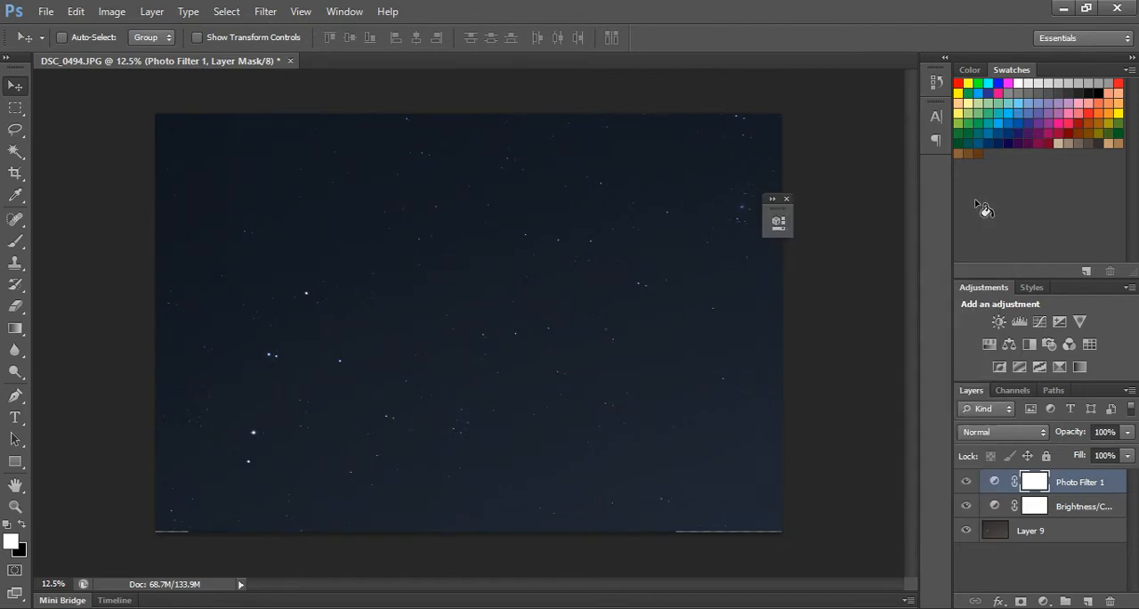
Add a second Brightness/Contrast adjustment above the Photo Filter, set its contrast to 73, and collapse its settings.
left_click(997, 322)
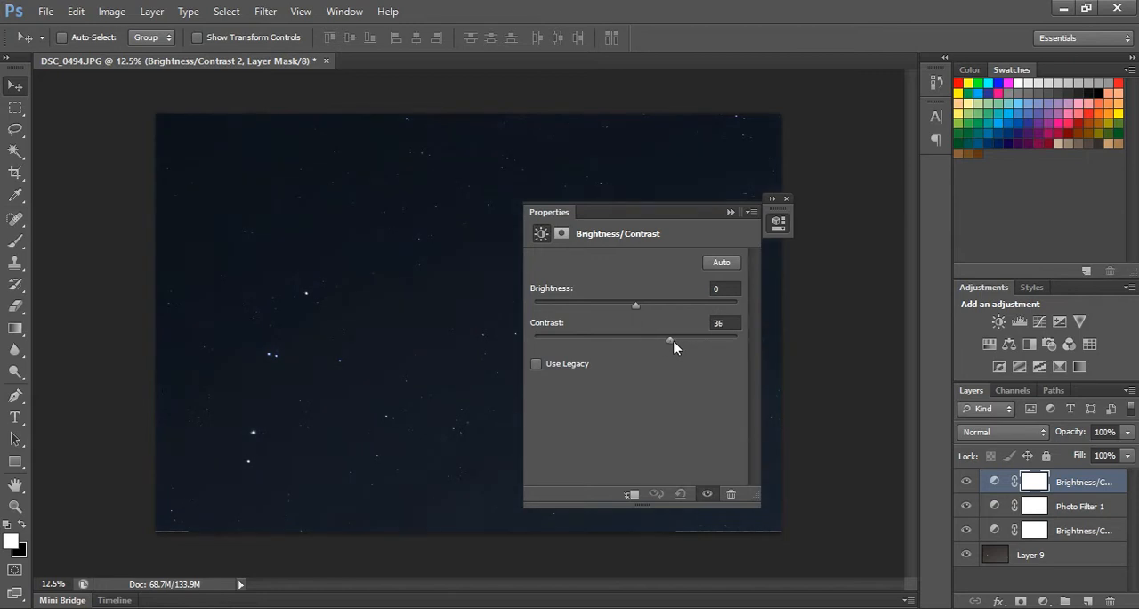
left_click_drag(671, 340, 697, 340)
left_click_drag(695, 340, 702, 340)
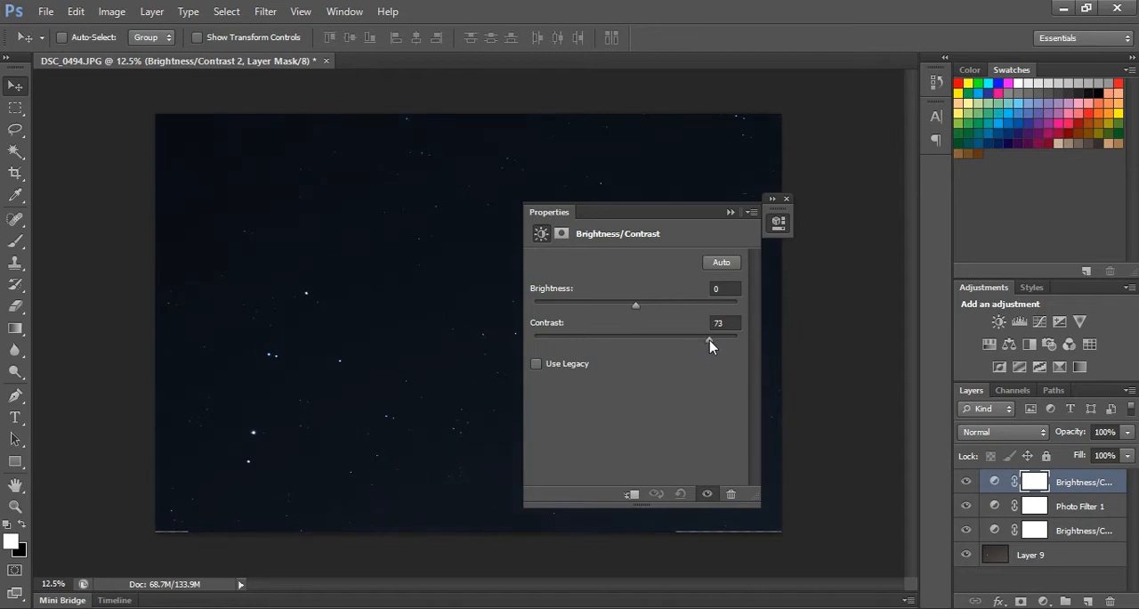
left_click(729, 213)
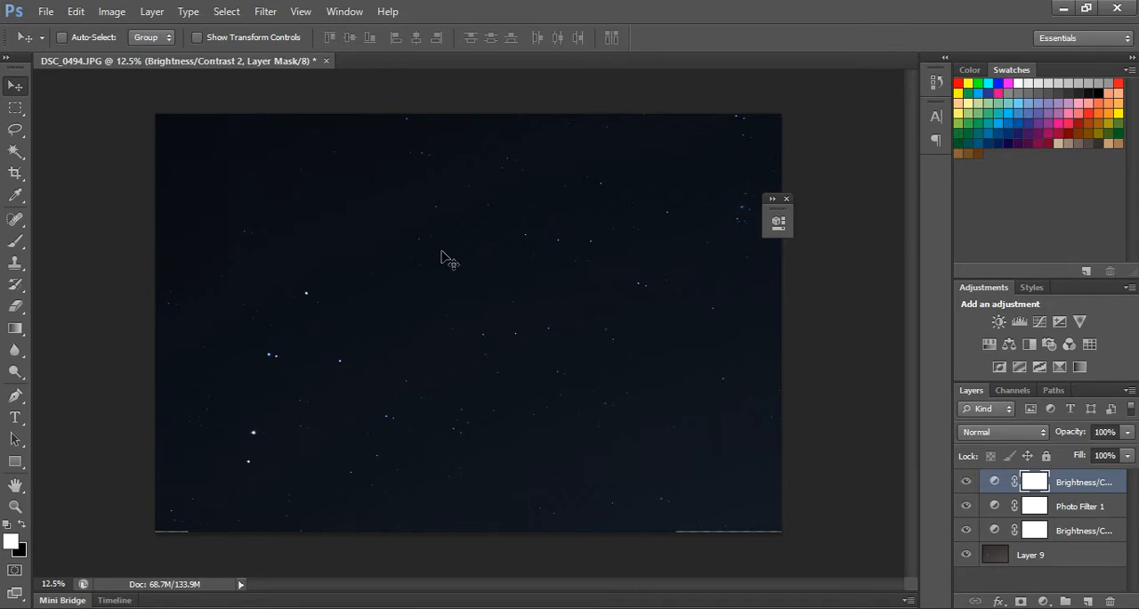
Examine the stars at several magnifications to judge the effect of the stronger contrast.
key("ctrl+plus")
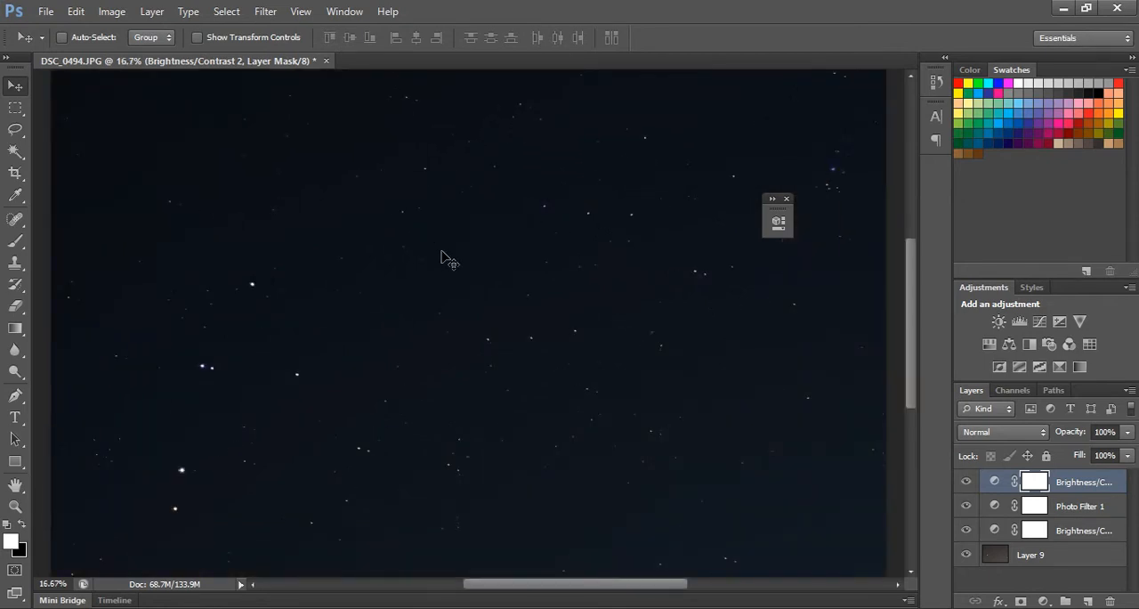
key("ctrl+minus")
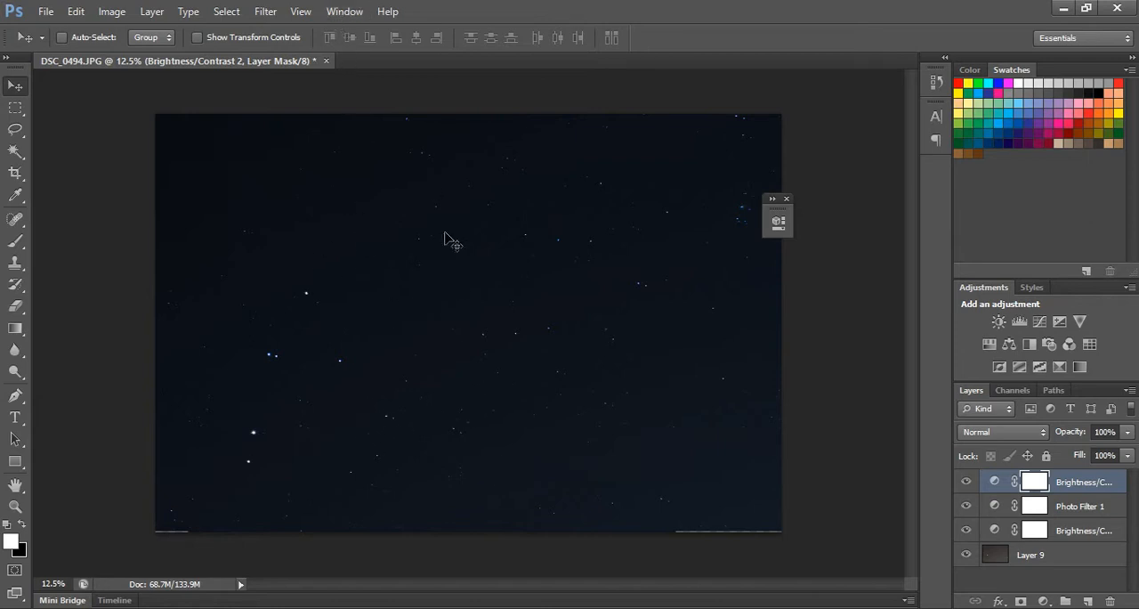
key("ctrl+plus")
key("ctrl+plus")
key("ctrl+plus")
key("ctrl+plus")
key("ctrl+plus")
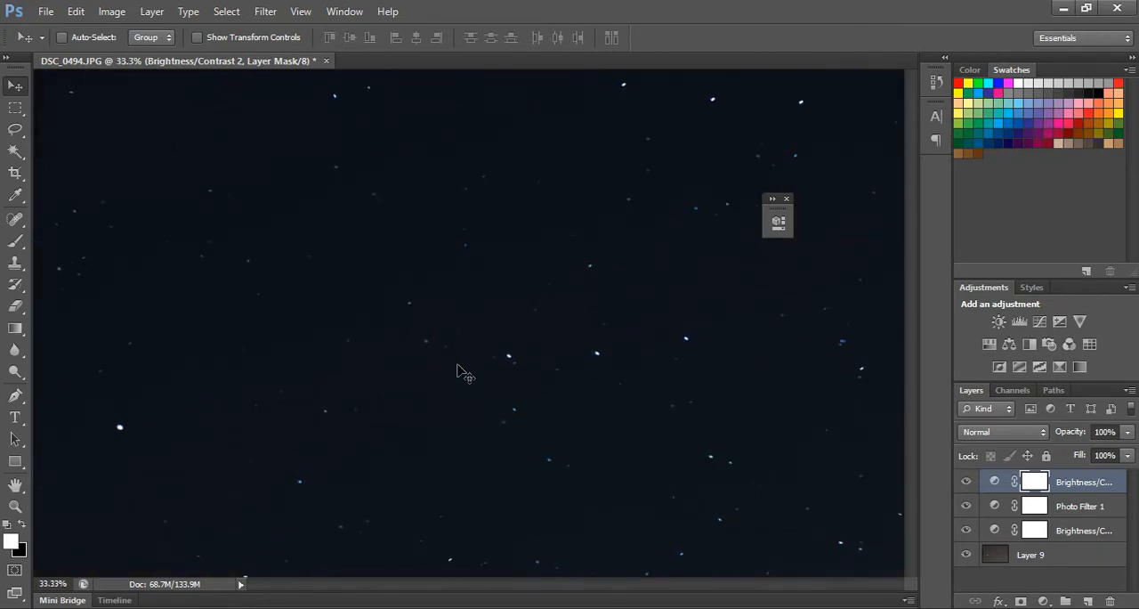
key("ctrl+plus")
key("ctrl+minus")
key("ctrl+minus")
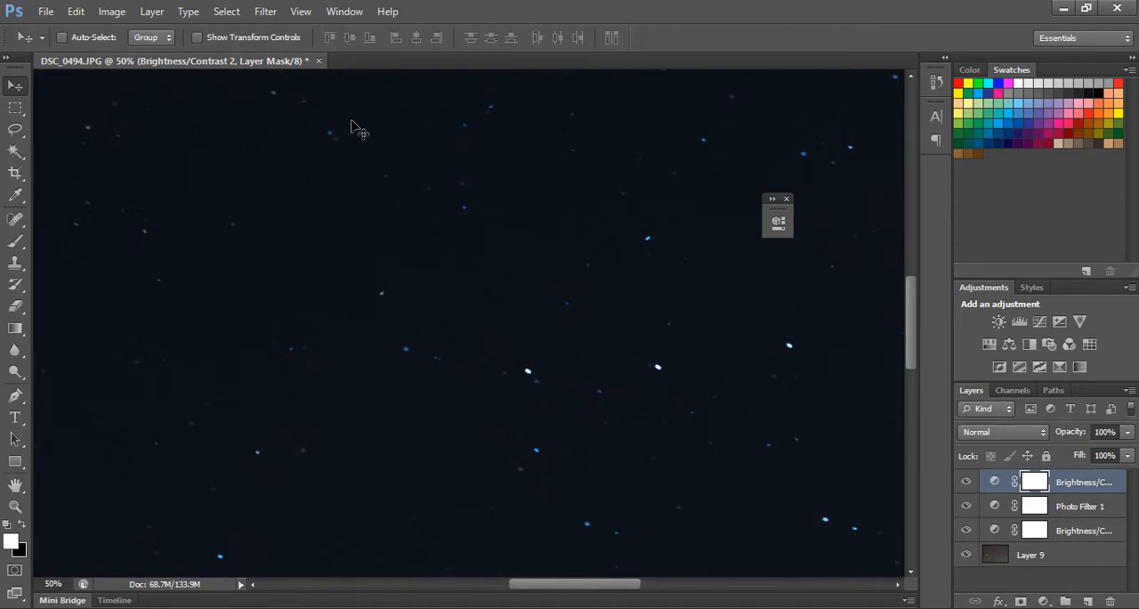
Merge the three adjustment layers and Layer 9 into a single layer.
left_click(1103, 525, "shift")
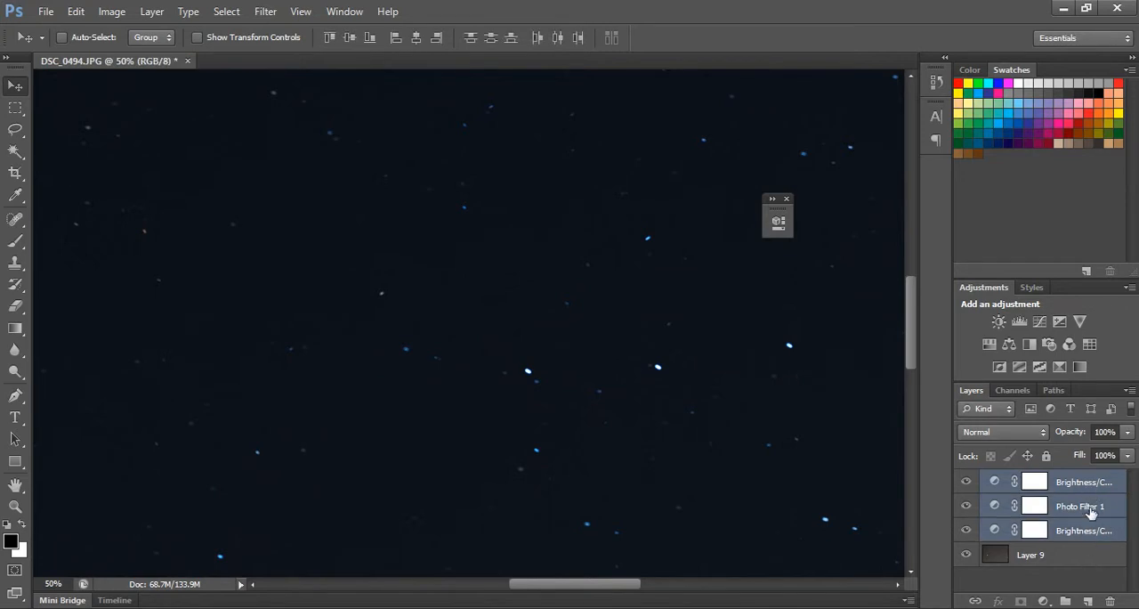
left_click(1073, 564, "shift")
right_click(1072, 571)
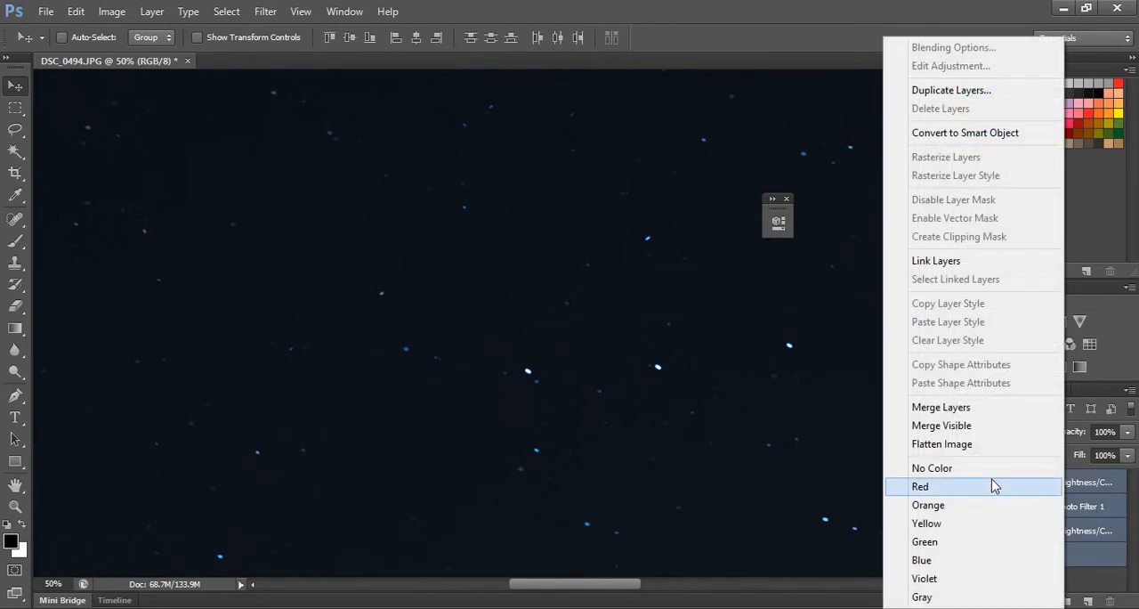
left_click(964, 406)
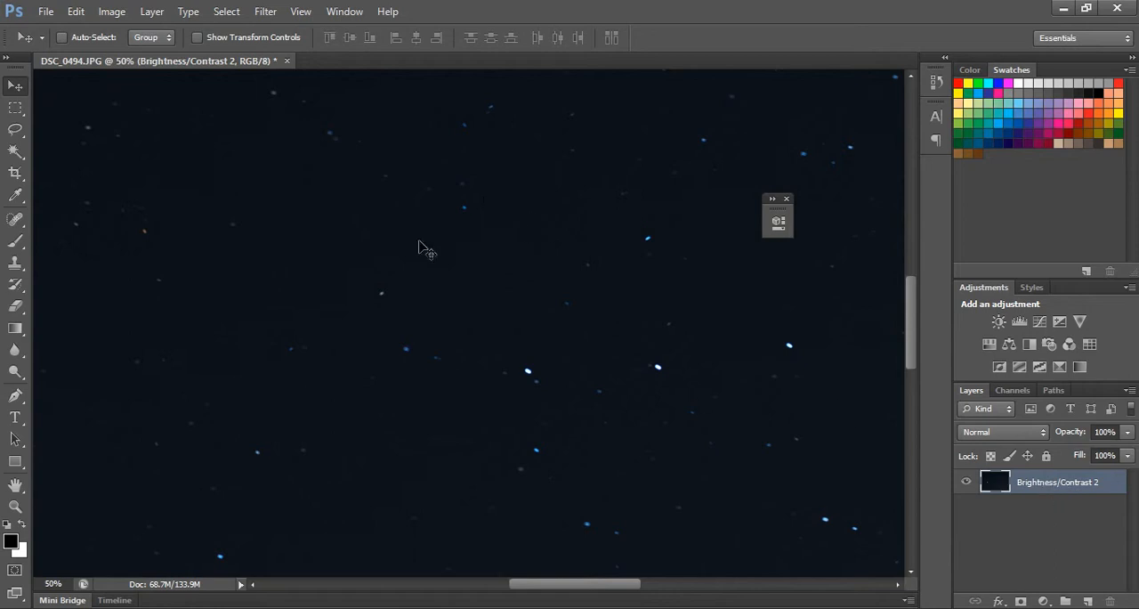
Sharpen the merged sky with Smart Sharpen, raising the amount above 100% and removing Gaussian Blur.
left_click(266, 12)
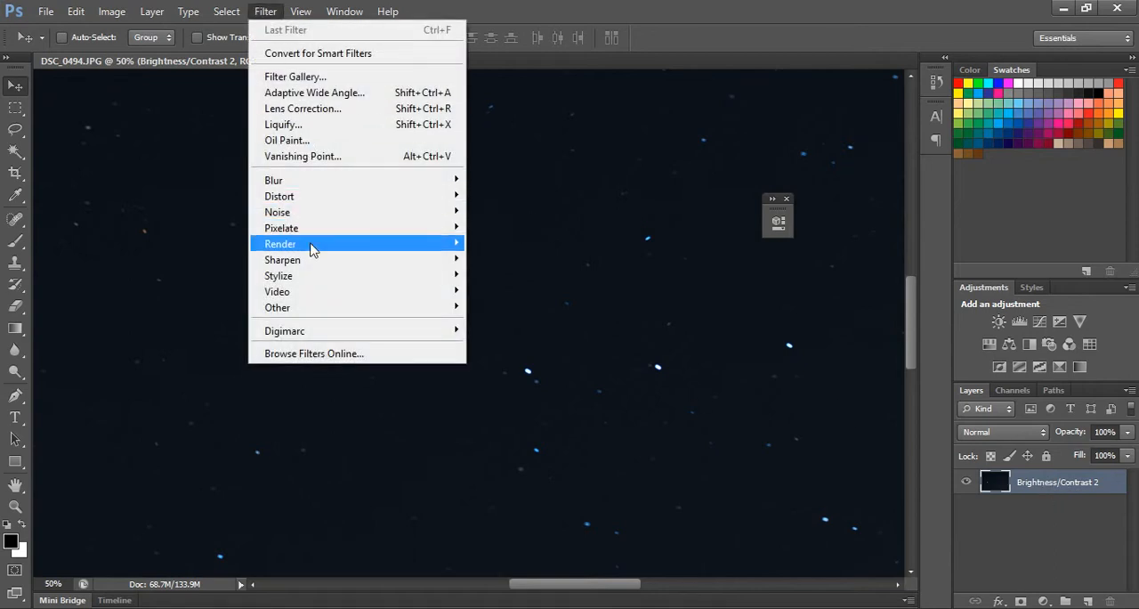
mouse_move(326, 262)
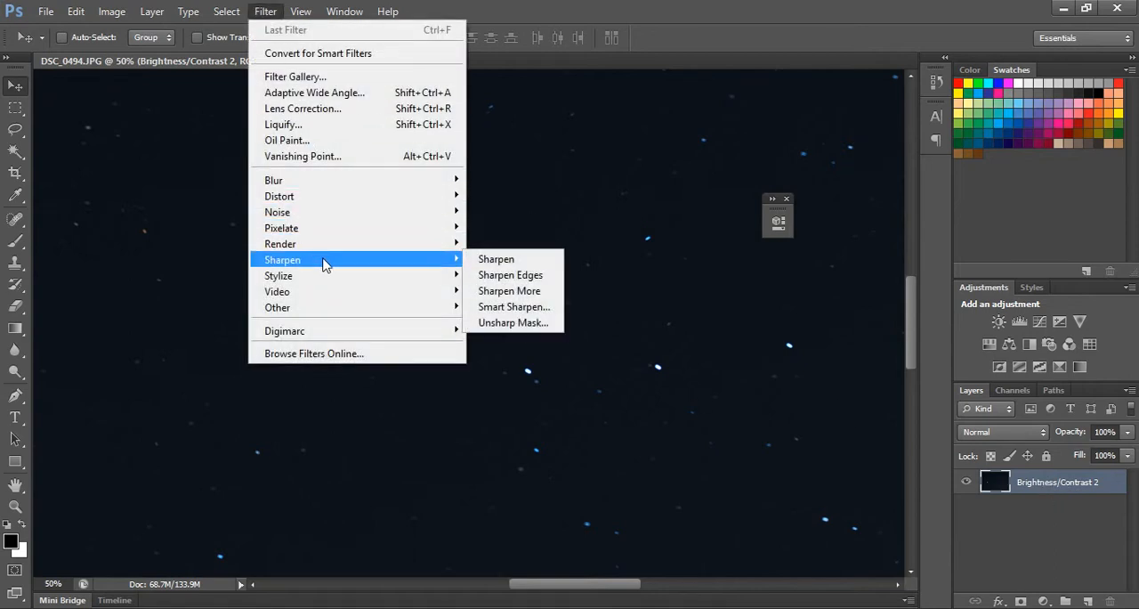
left_click(512, 307)
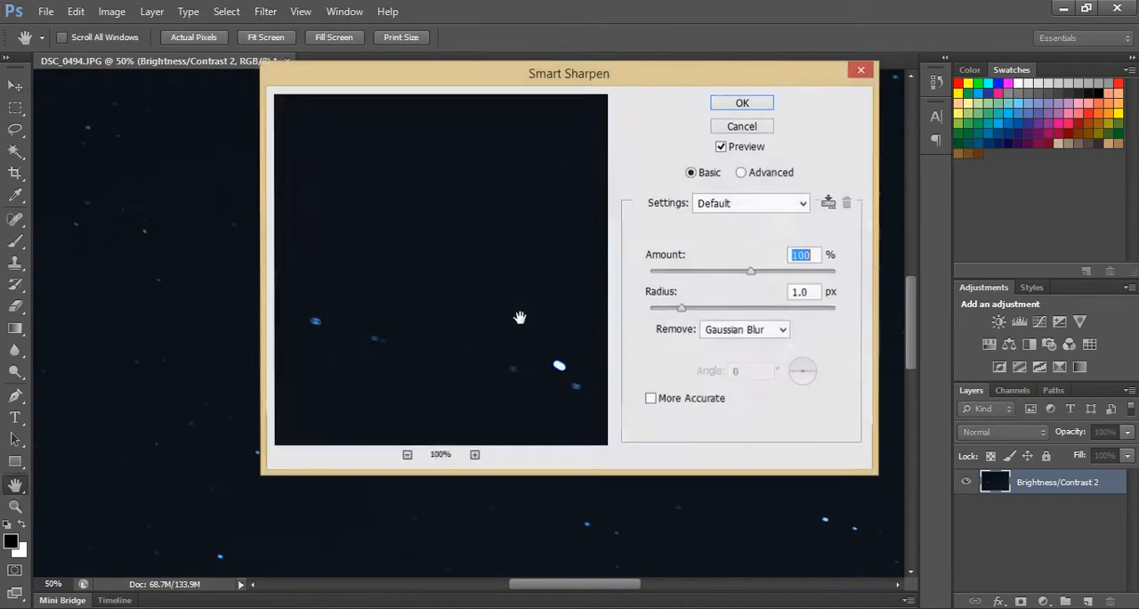
left_click_drag(493, 89, 595, 307)
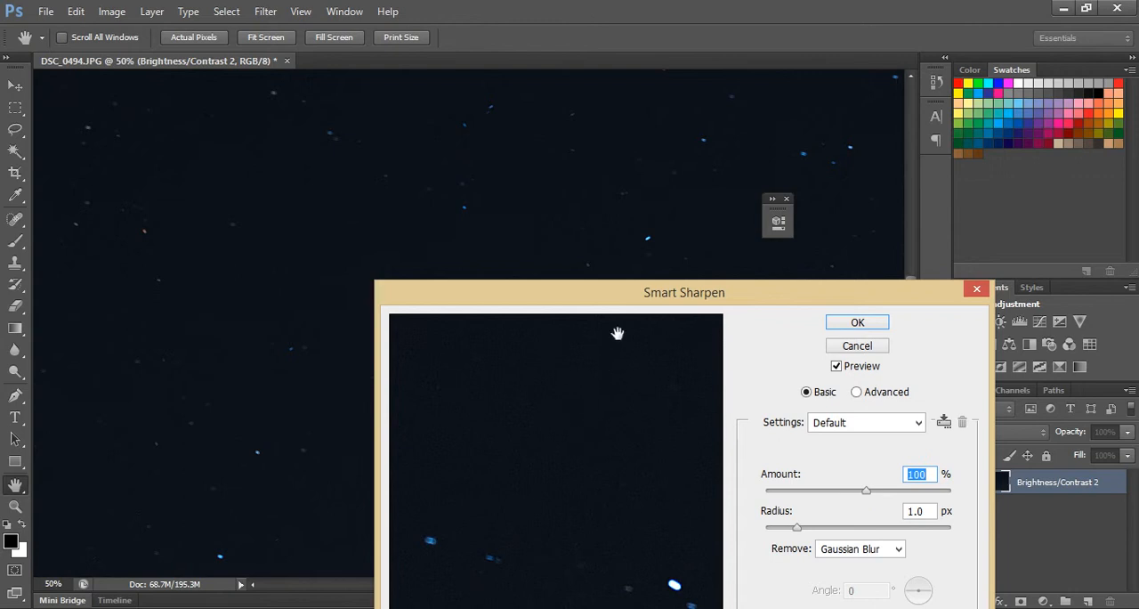
left_click_drag(612, 292, 623, 155)
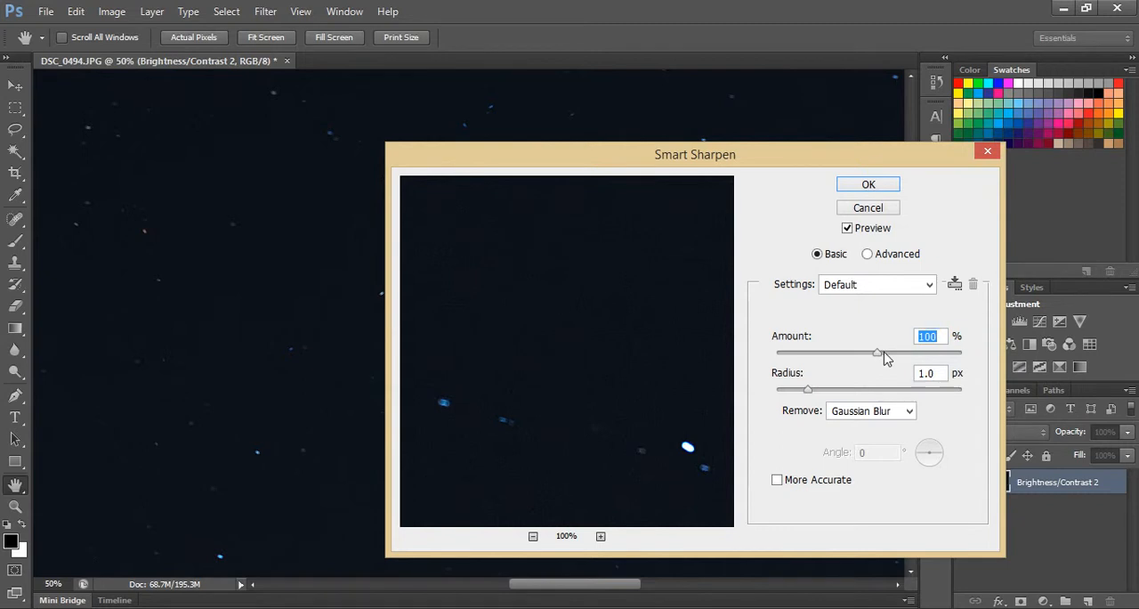
left_click_drag(884, 353, 894, 352)
mouse_move(892, 354)
left_mouse_down()
mouse_move(949, 360)
mouse_move(910, 356)
mouse_move(905, 366)
left_mouse_up()
left_click(869, 185)
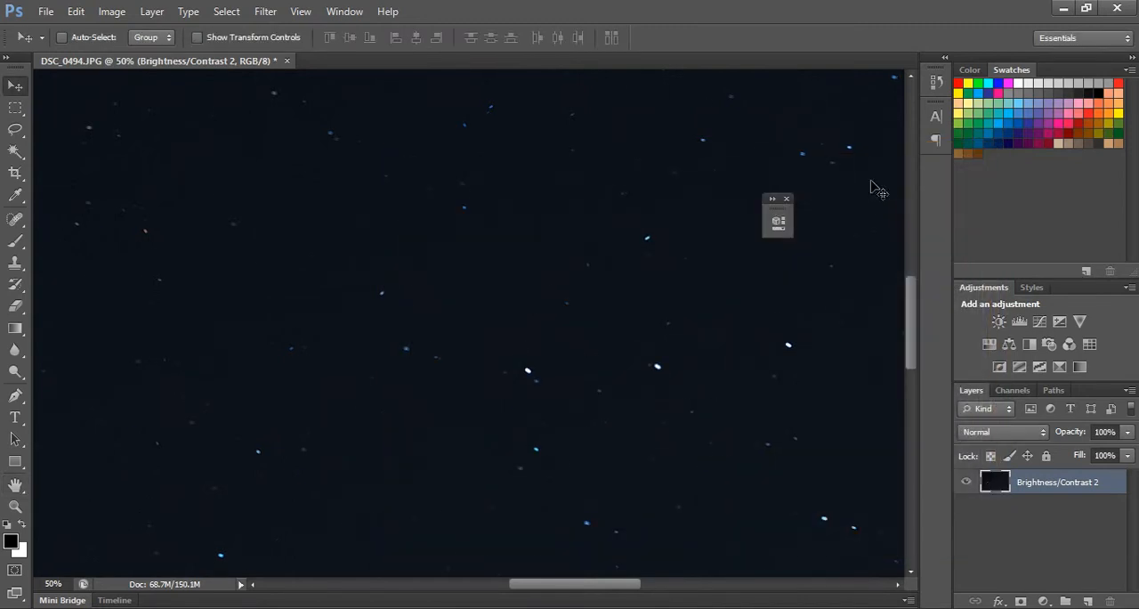
Start a Shadows/Highlights adjustment on the whole sky and set the shadows amount to 3%.
key("ctrl+minus")
key("ctrl+minus")
key("ctrl+minus")
key("ctrl+minus")
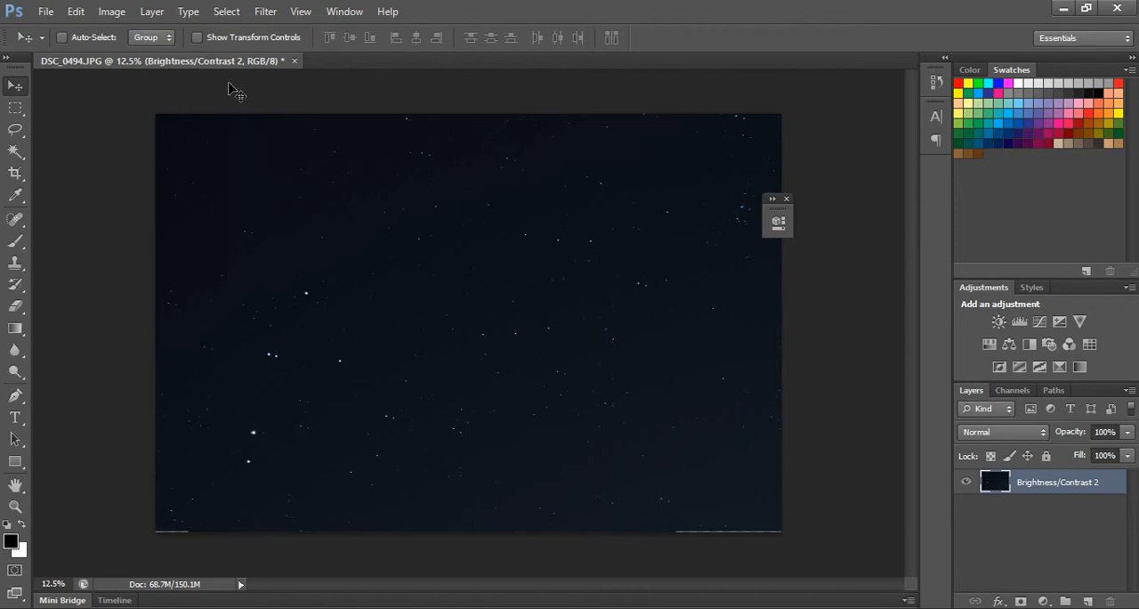
left_click(115, 14)
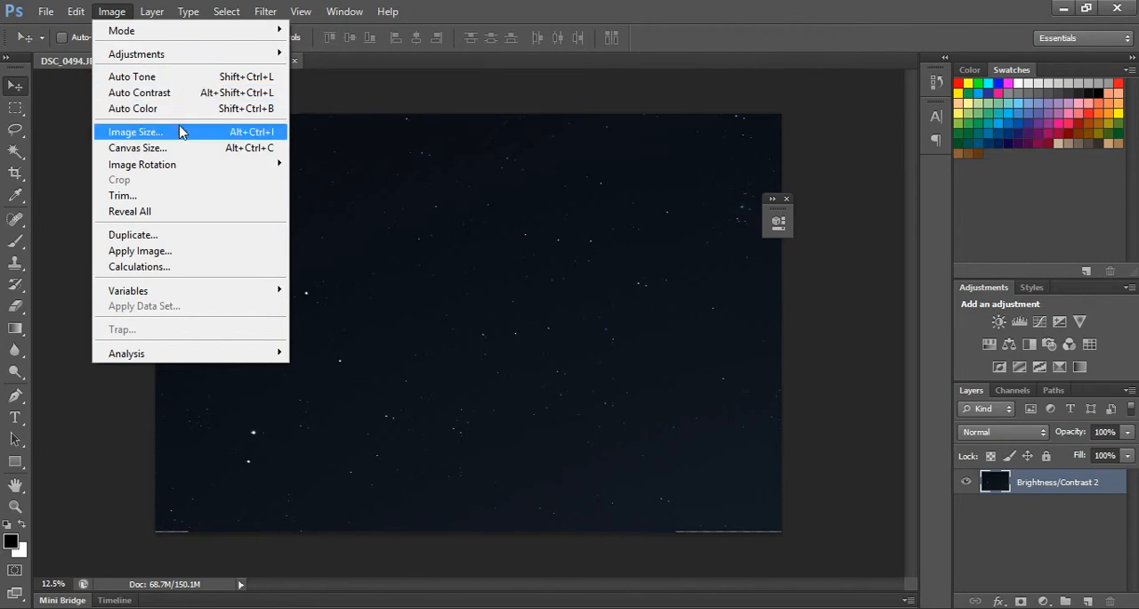
mouse_move(190, 54)
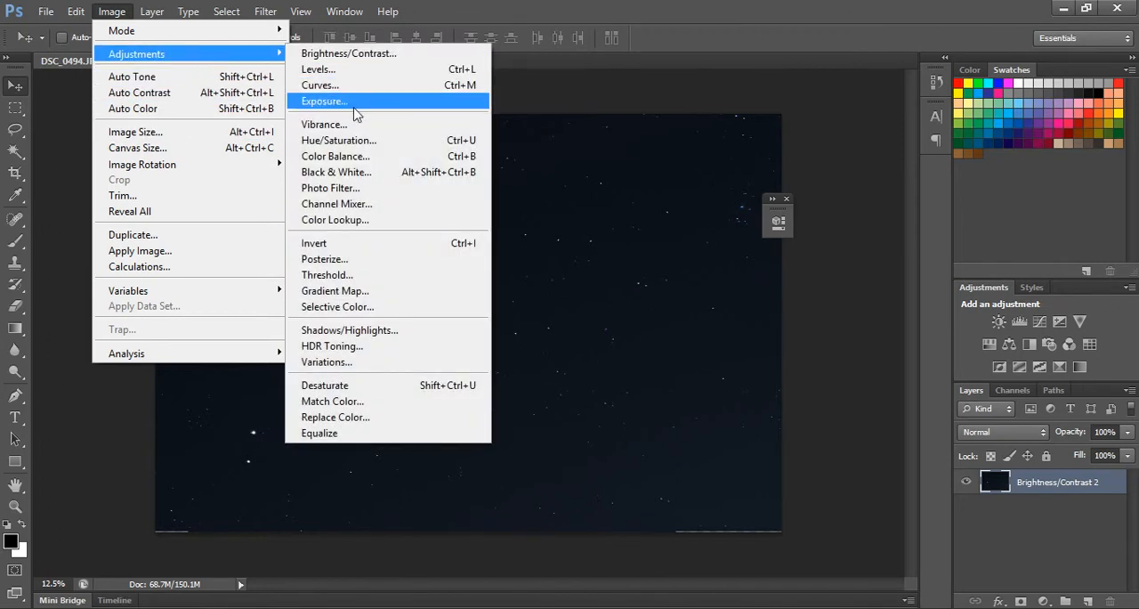
left_click(371, 336)
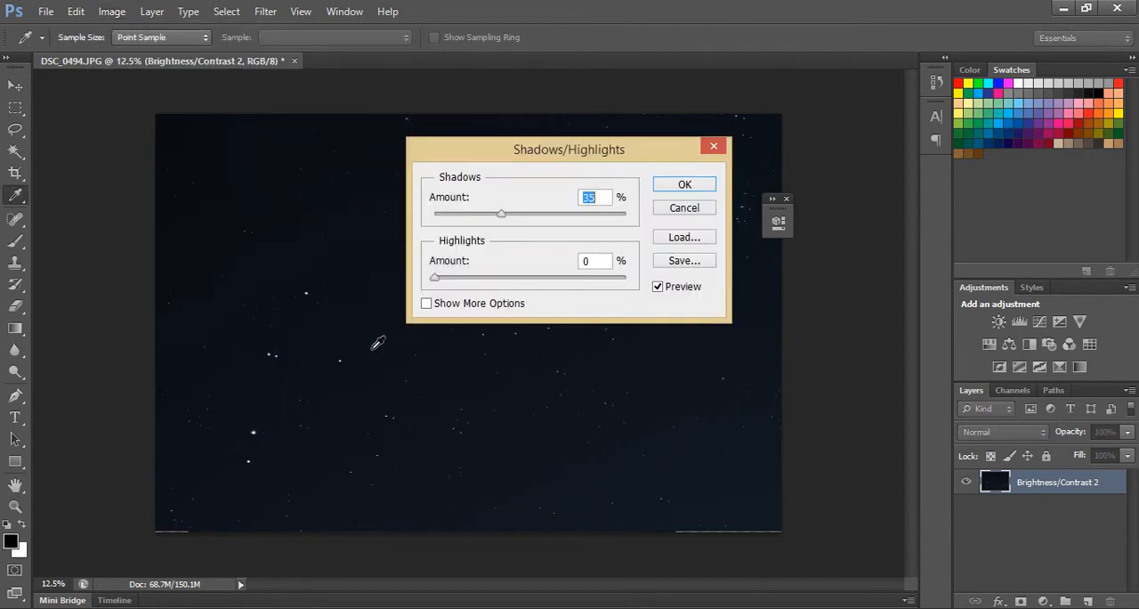
left_click_drag(551, 152, 522, 427)
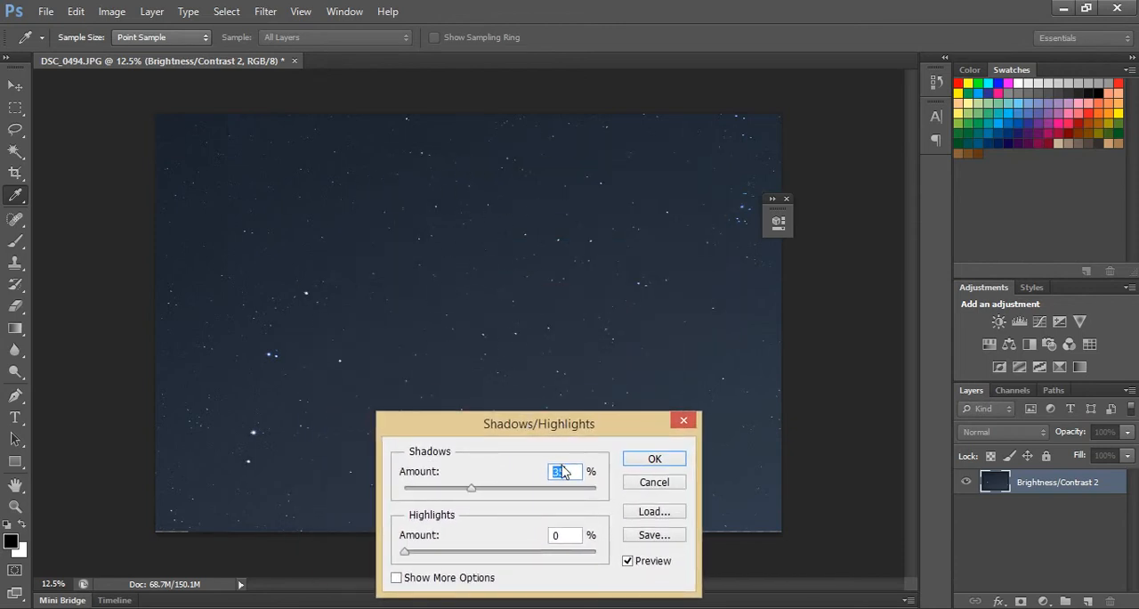
left_click_drag(553, 434, 708, 385)
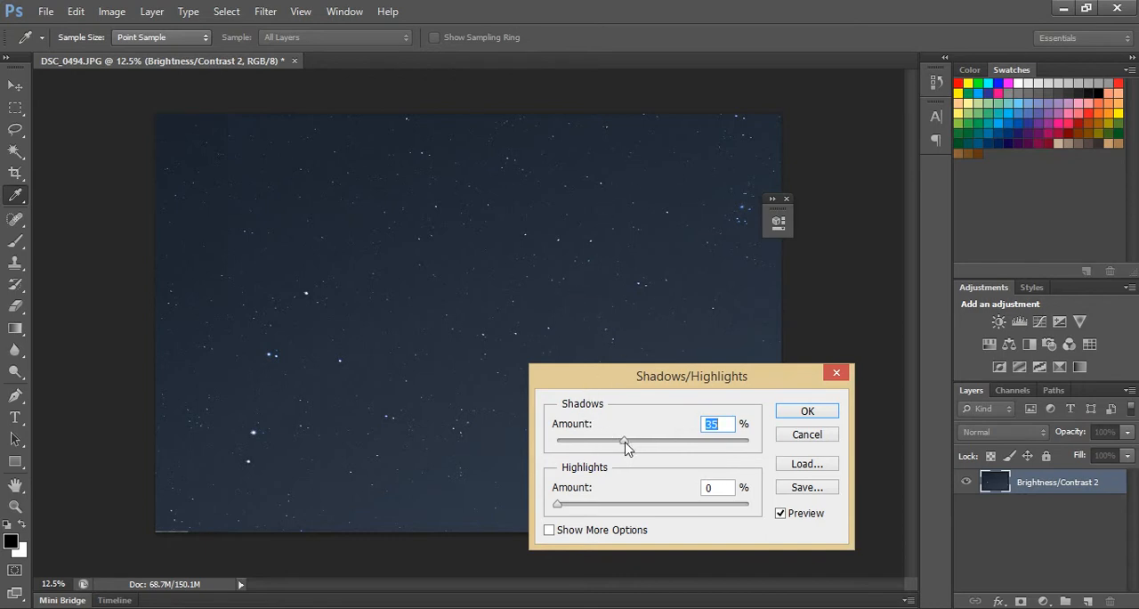
left_click_drag(624, 442, 566, 446)
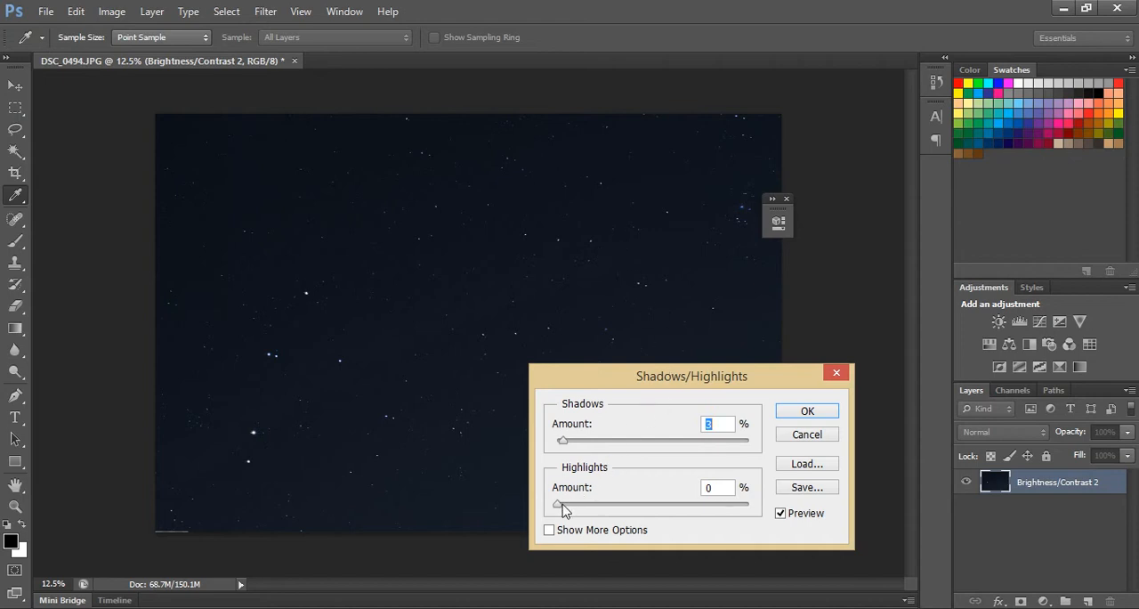
Try several highlights amounts, set the shadows amount to 5%, and return the highlights amount to 0%.
left_click_drag(560, 504, 594, 505)
left_click_drag(596, 507, 669, 508)
left_click(709, 505)
left_click_drag(711, 511, 534, 525)
mouse_move(560, 510)
left_mouse_down()
mouse_move(753, 510)
mouse_move(555, 512)
left_mouse_up()
left_click_drag(558, 505, 660, 520)
mouse_move(564, 443)
left_mouse_down()
mouse_move(576, 445)
mouse_move(567, 447)
left_mouse_up()
left_click_drag(643, 505, 556, 513)
Check the stars up close, set the highlights amount to 100%, and apply the Shadows/Highlights adjustment.
key("ctrl+plus")
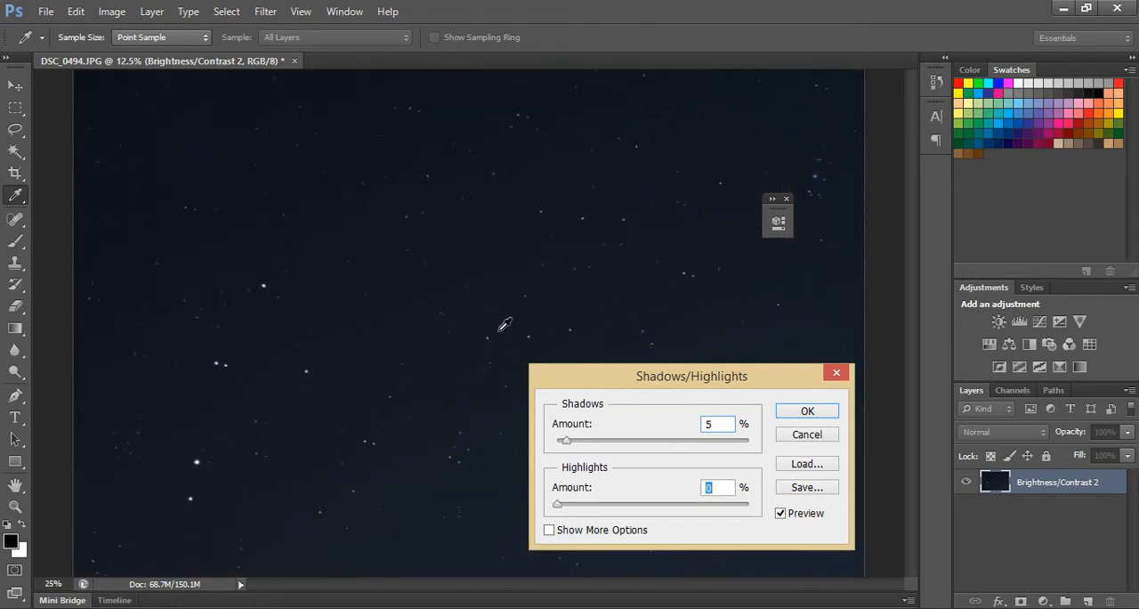
key("ctrl+plus")
key("ctrl+plus")
key("ctrl+plus")
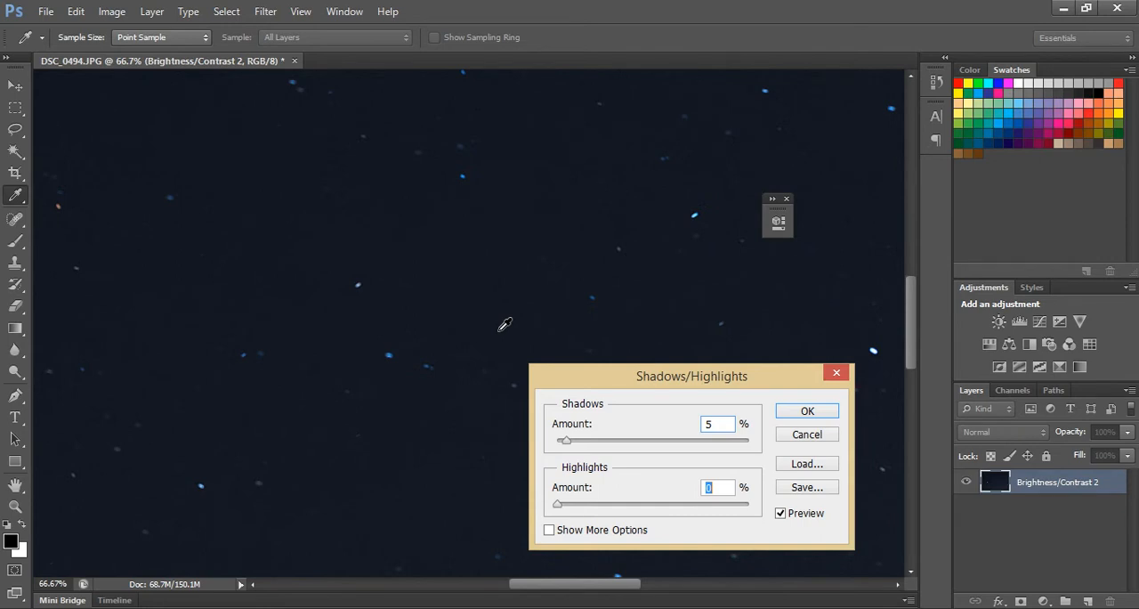
key("ctrl+plus")
key("ctrl+plus")
key("ctrl+minus")
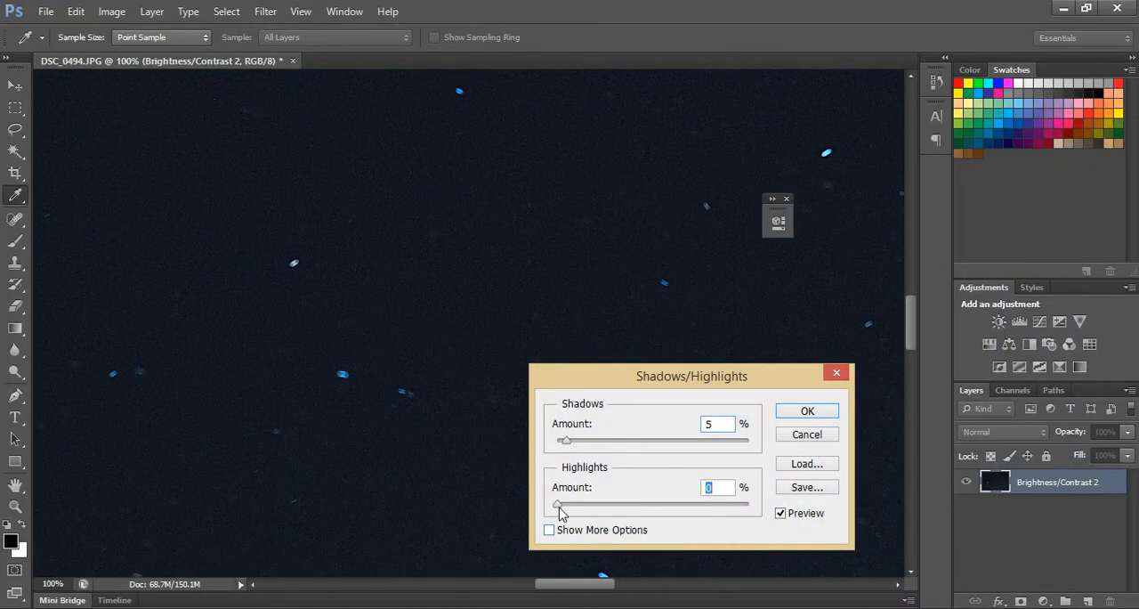
left_click_drag(561, 507, 806, 509)
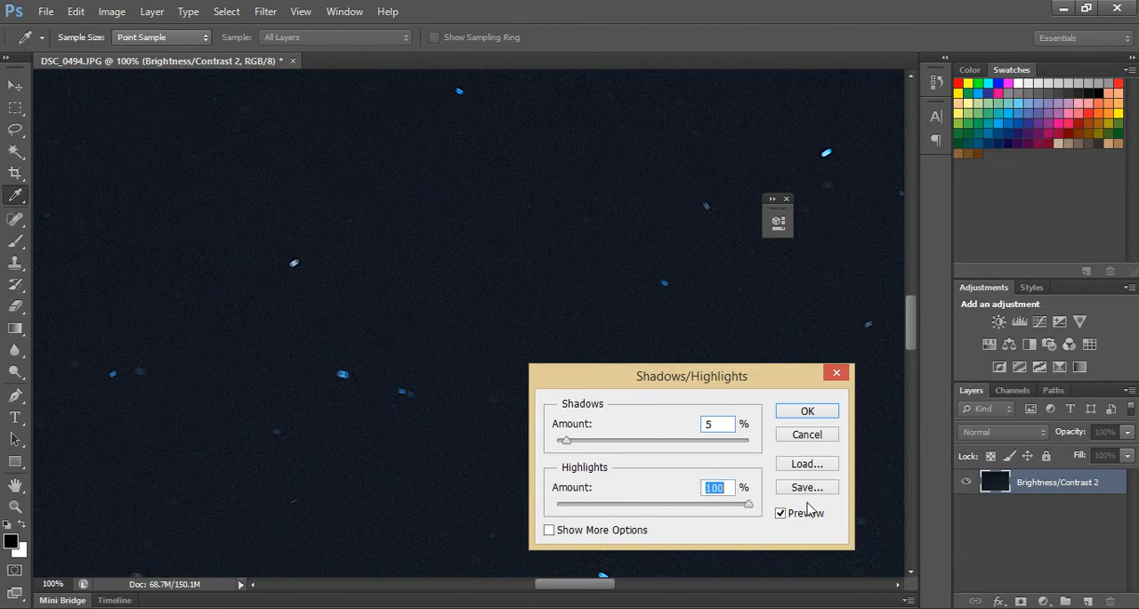
left_click(802, 412)
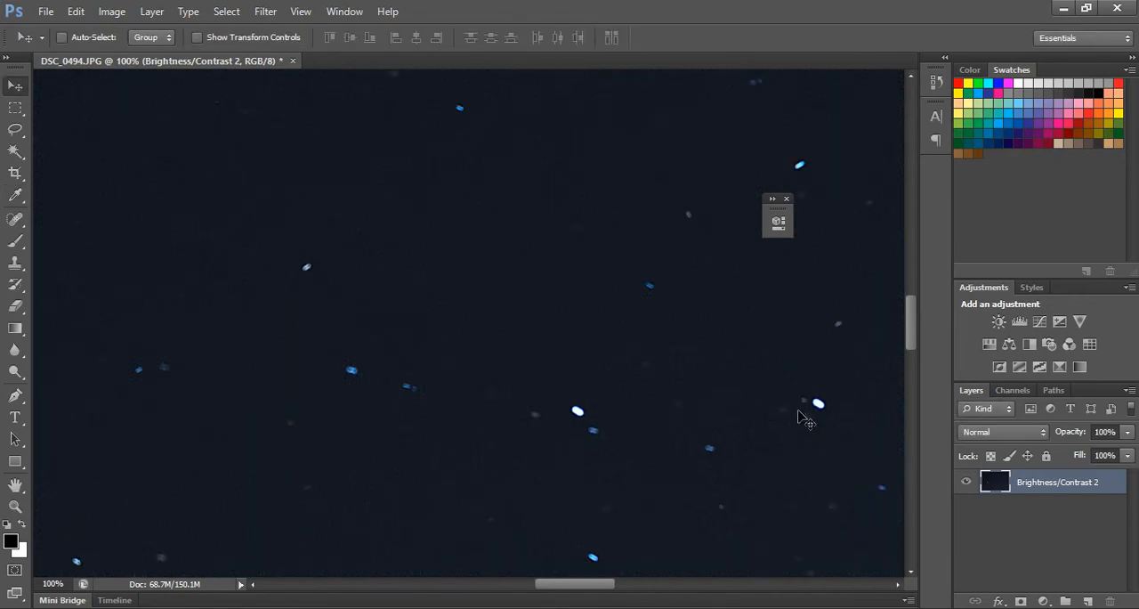
View the whole edited sky and compare it with star_new.jpg in Windows Photo Viewer.
key("ctrl+minus")
key("ctrl+minus")
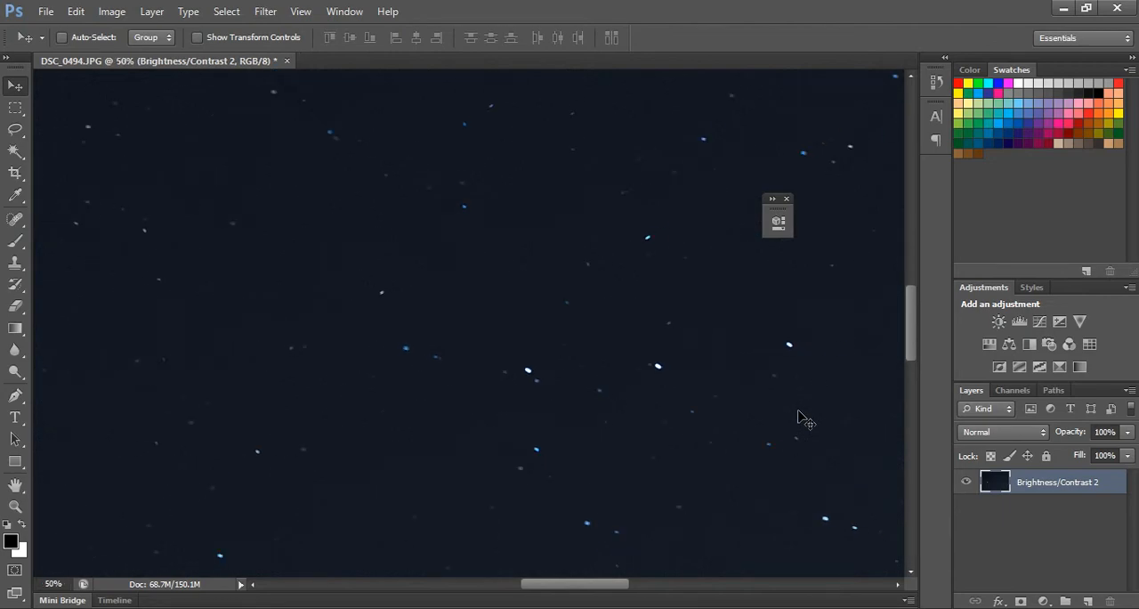
key("ctrl+minus")
key("ctrl+minus")
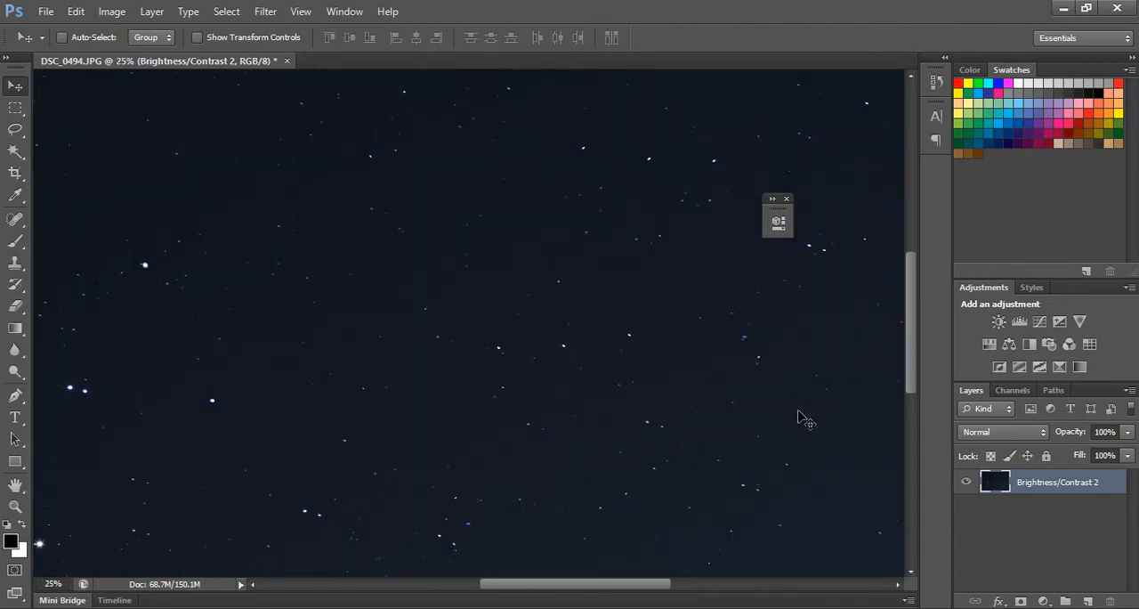
key("ctrl+minus")
key("ctrl+minus")
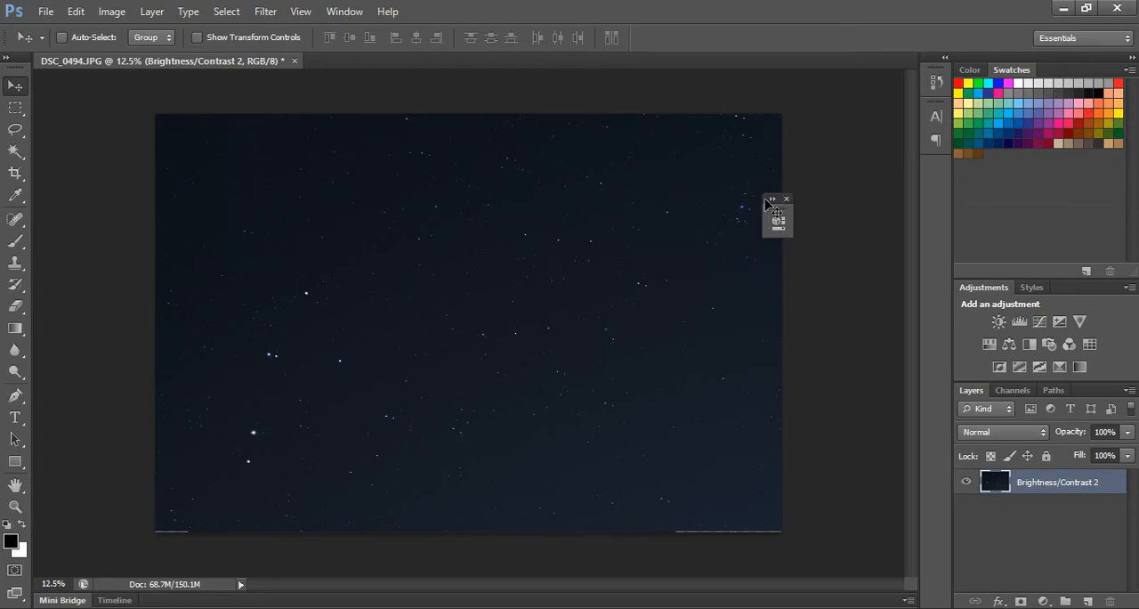
left_click(623, 608)
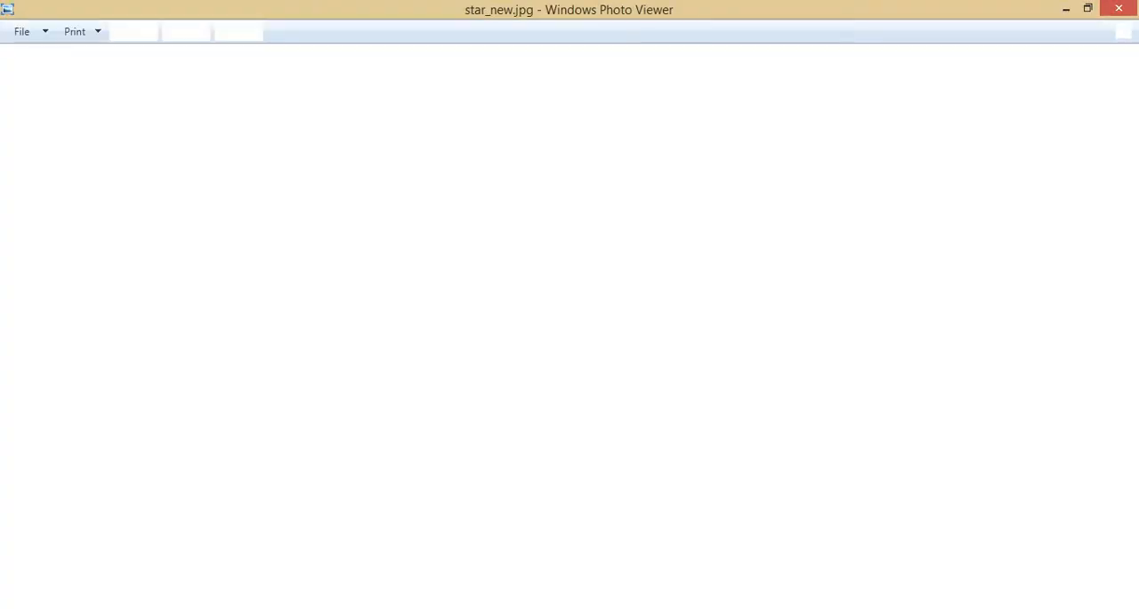
key("alt+Tab")
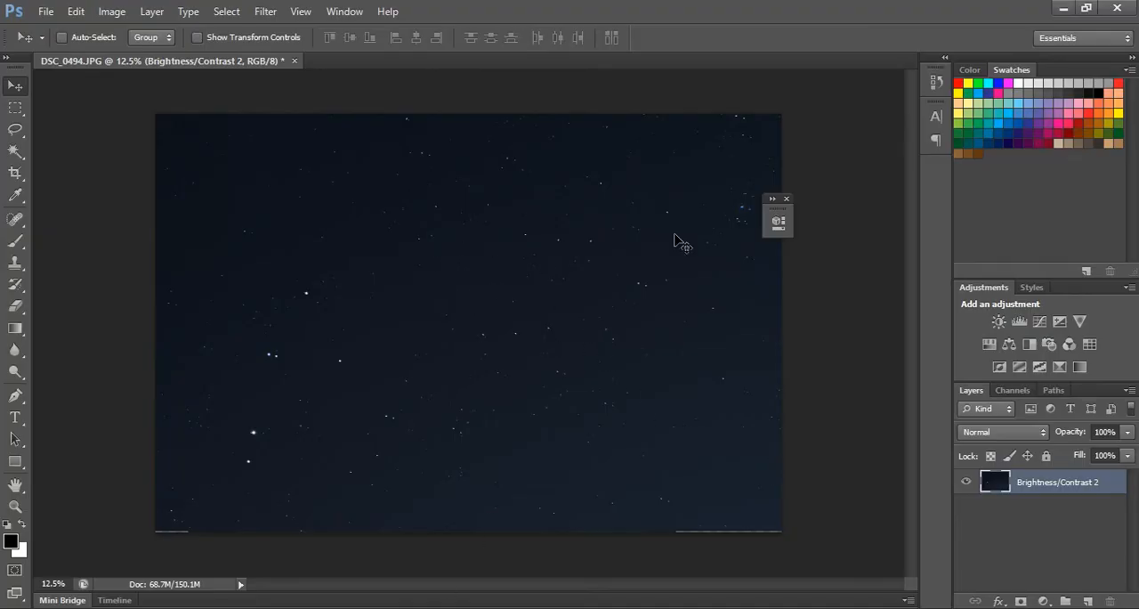
left_click(681, 607)
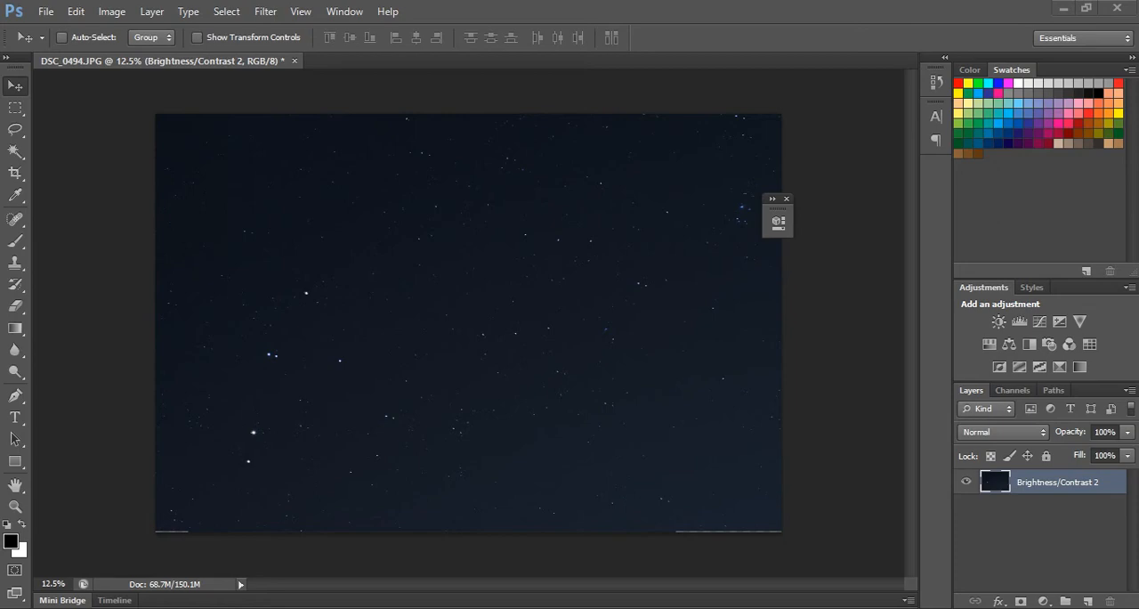
left_click(635, 607)
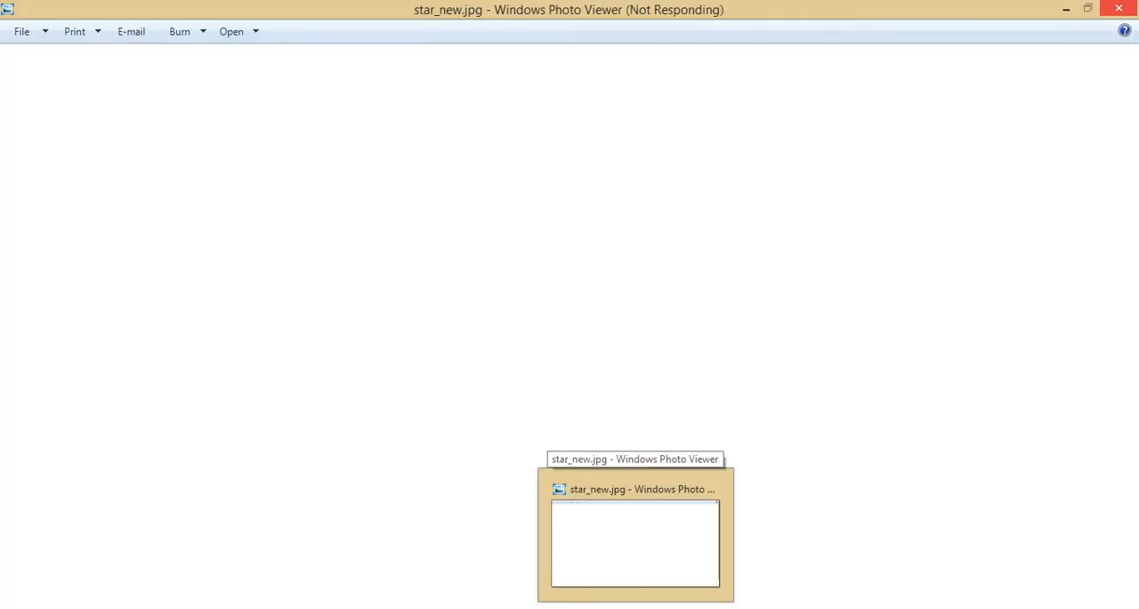
left_click(636, 554)
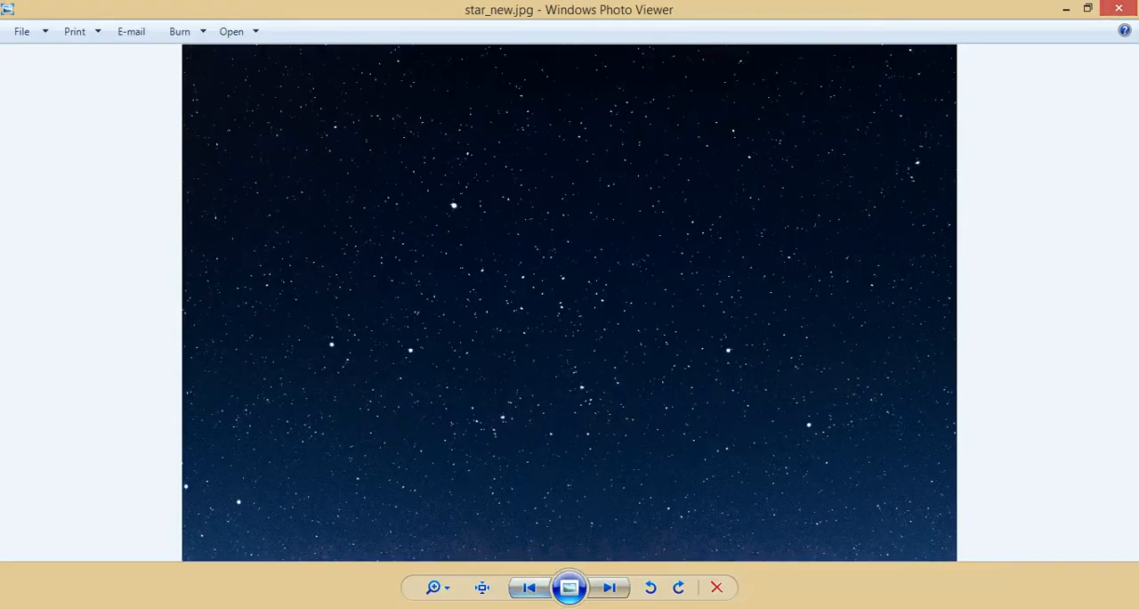
left_click(526, 606)
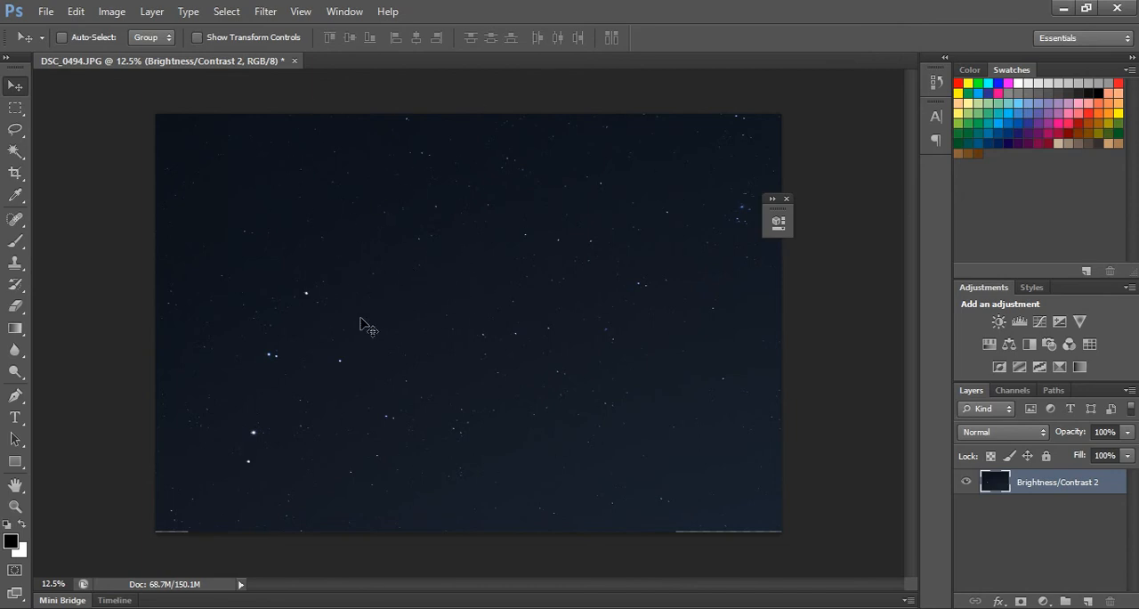
left_click(652, 608)
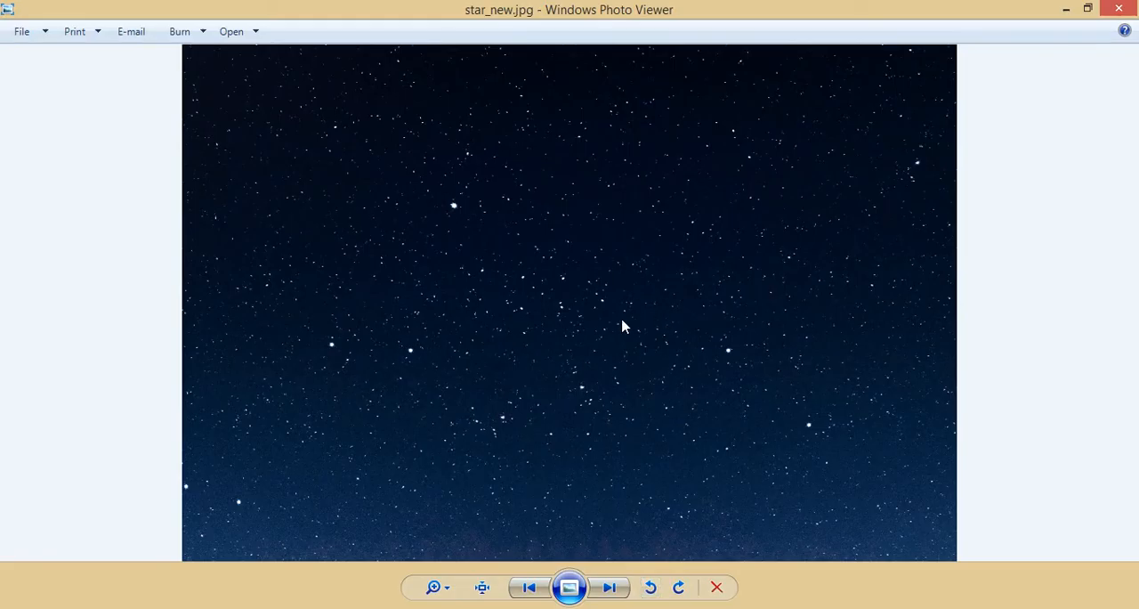
key("F10")
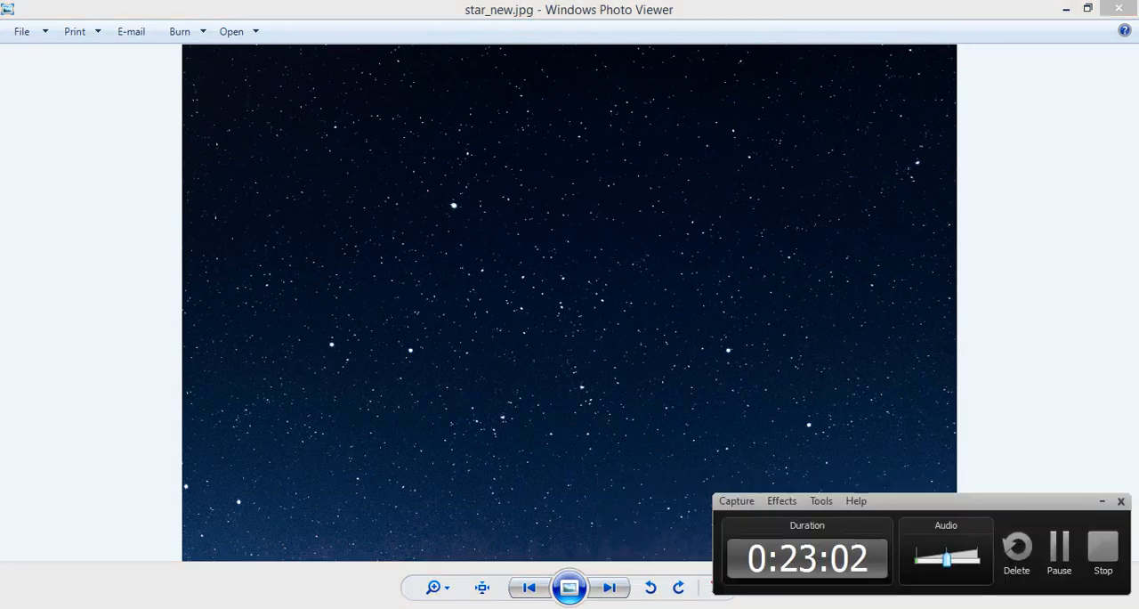
left_click(623, 608)
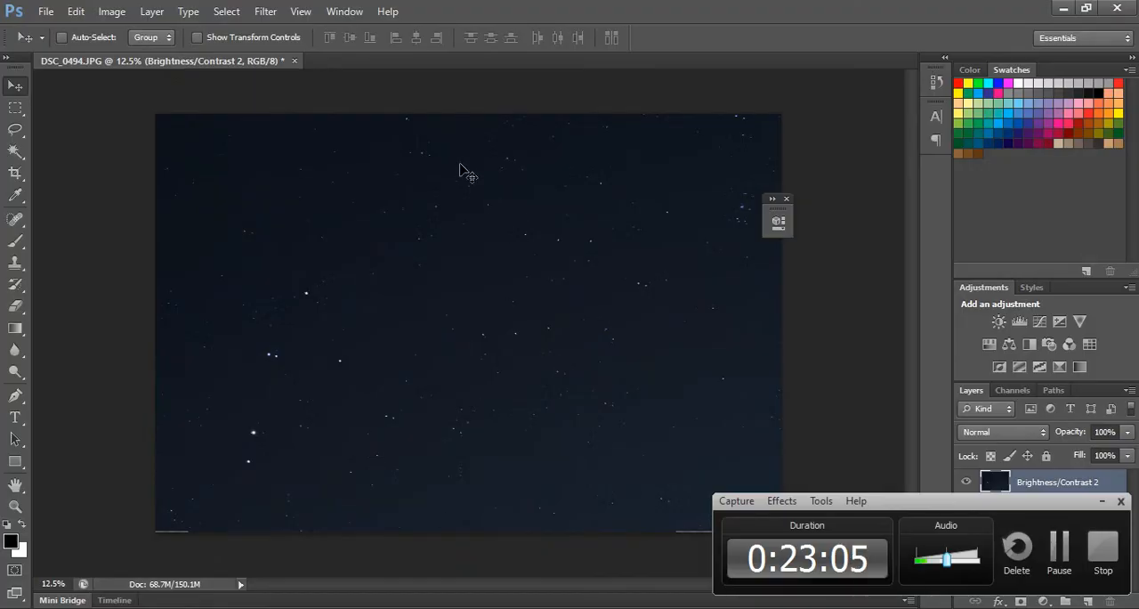